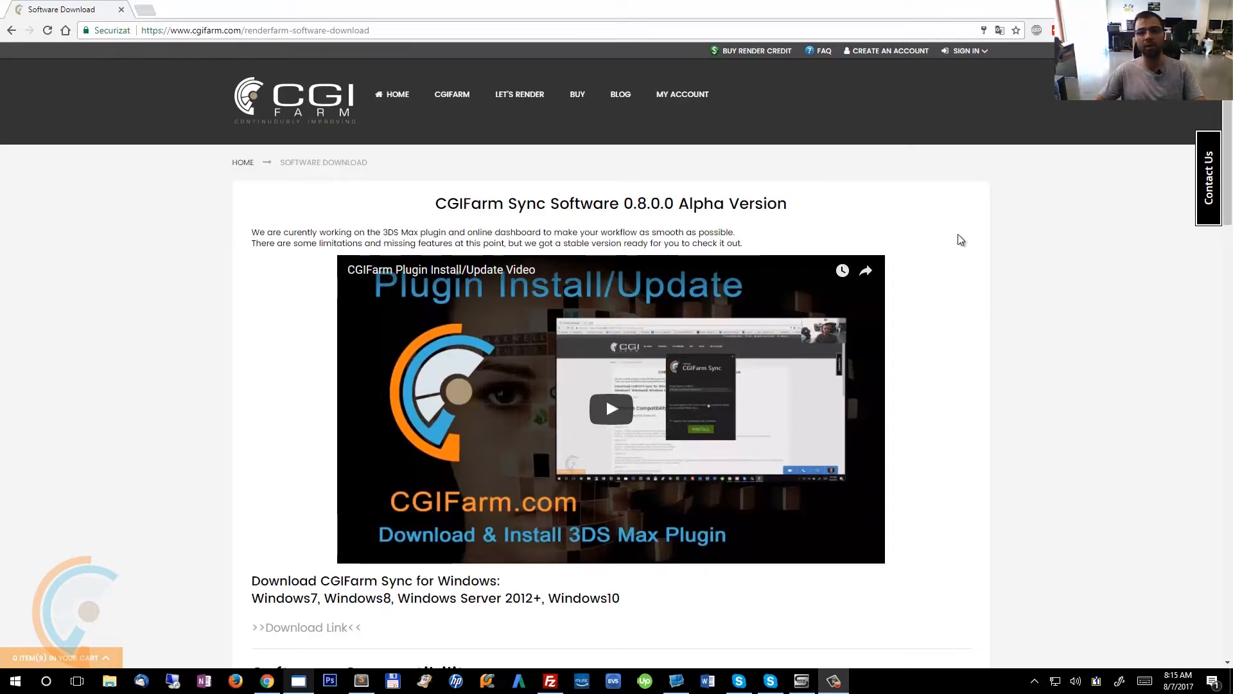
Review the CGIFarm Sync software download page, its title, plugin video and download section.
scroll(953, 553, down, 1)
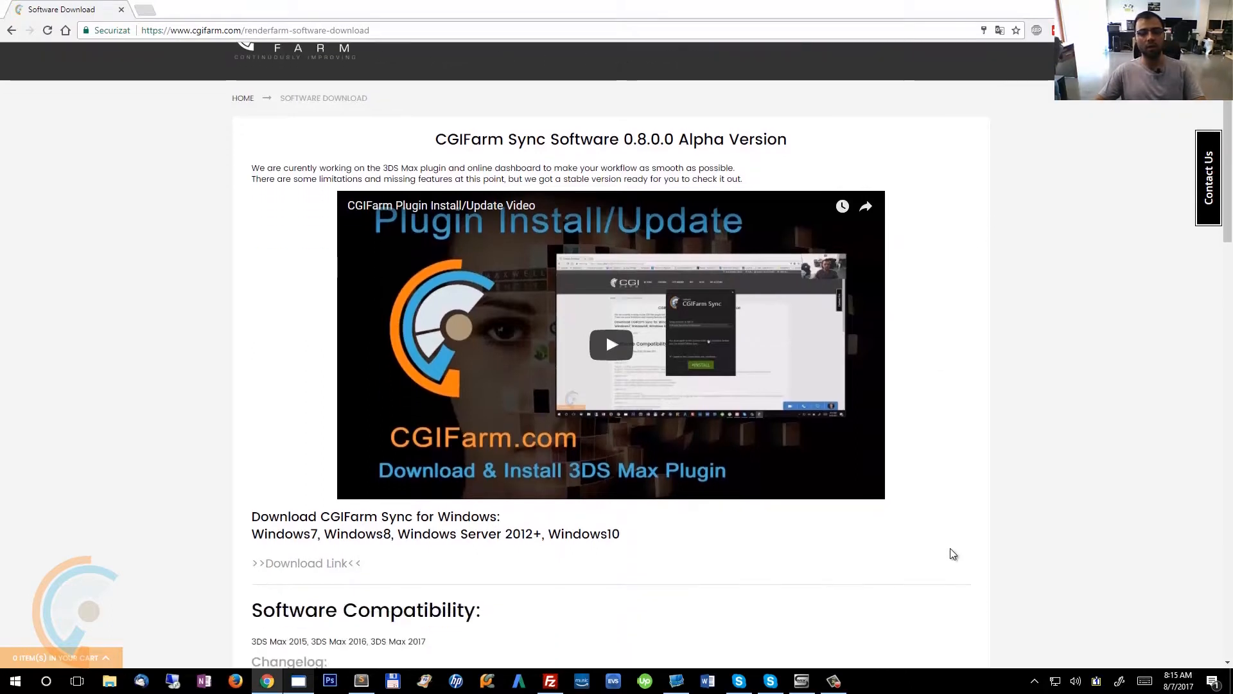
scroll(953, 554, up, 1)
drag(448, 204, 800, 207)
click(800, 208)
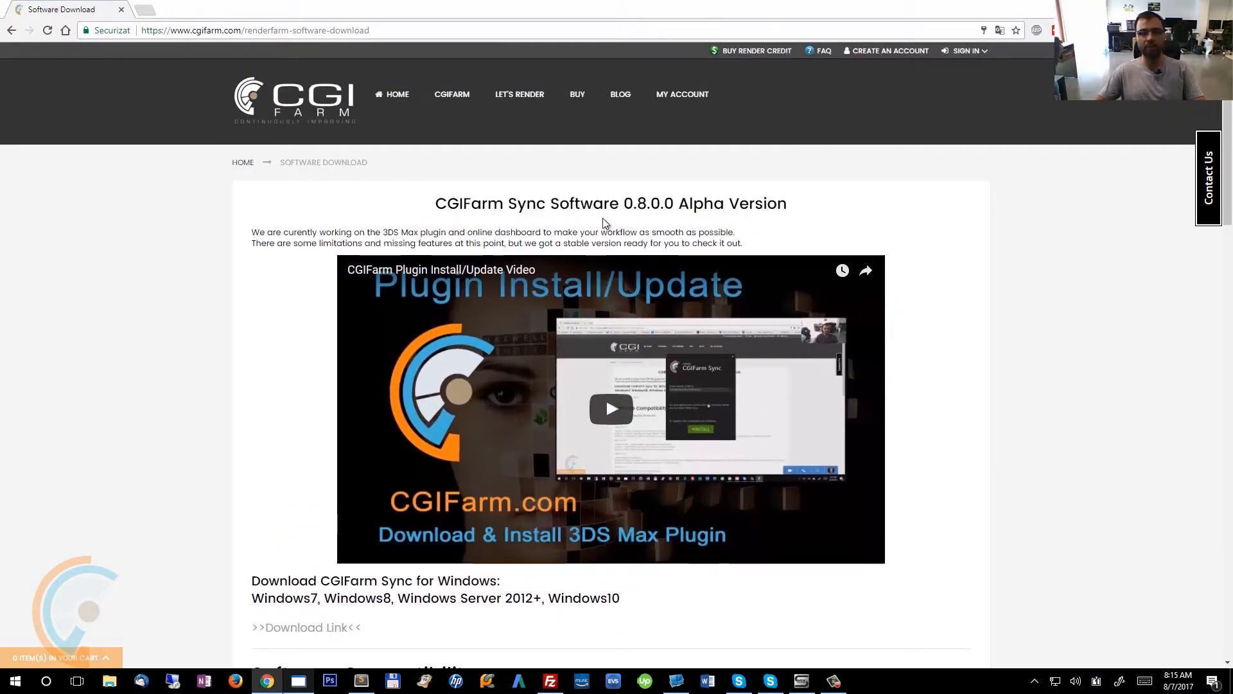
mouse_move(519, 97)
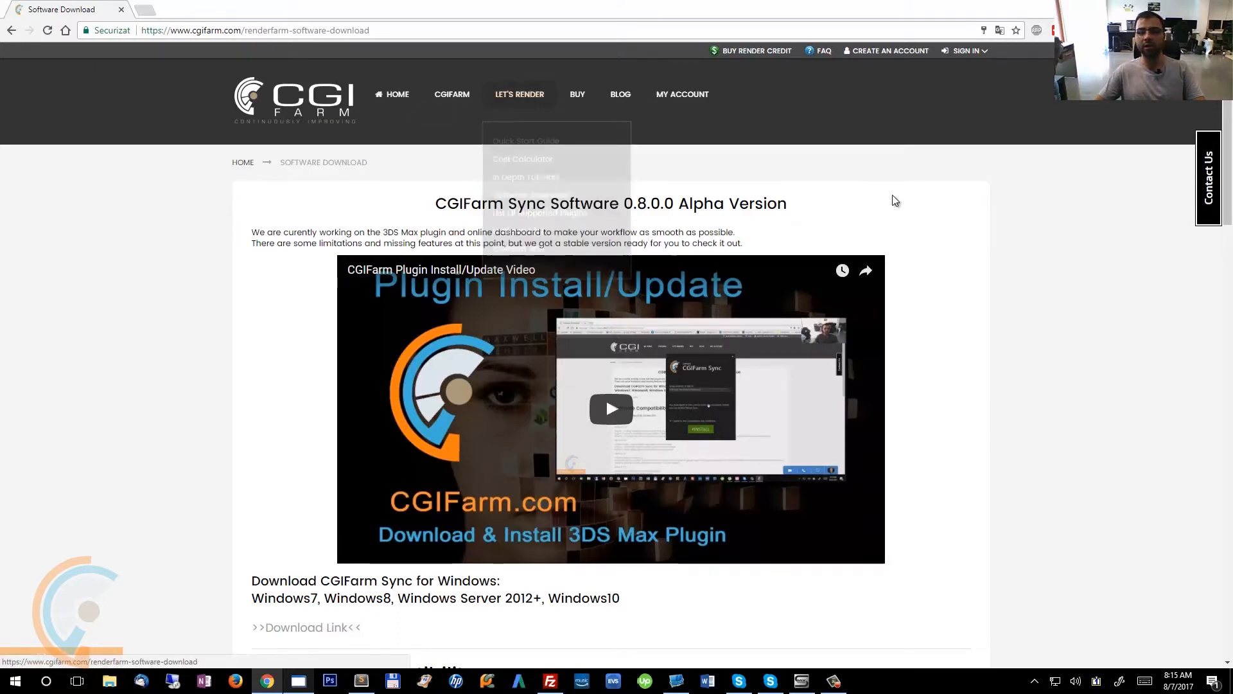
scroll(307, 513, down, 2)
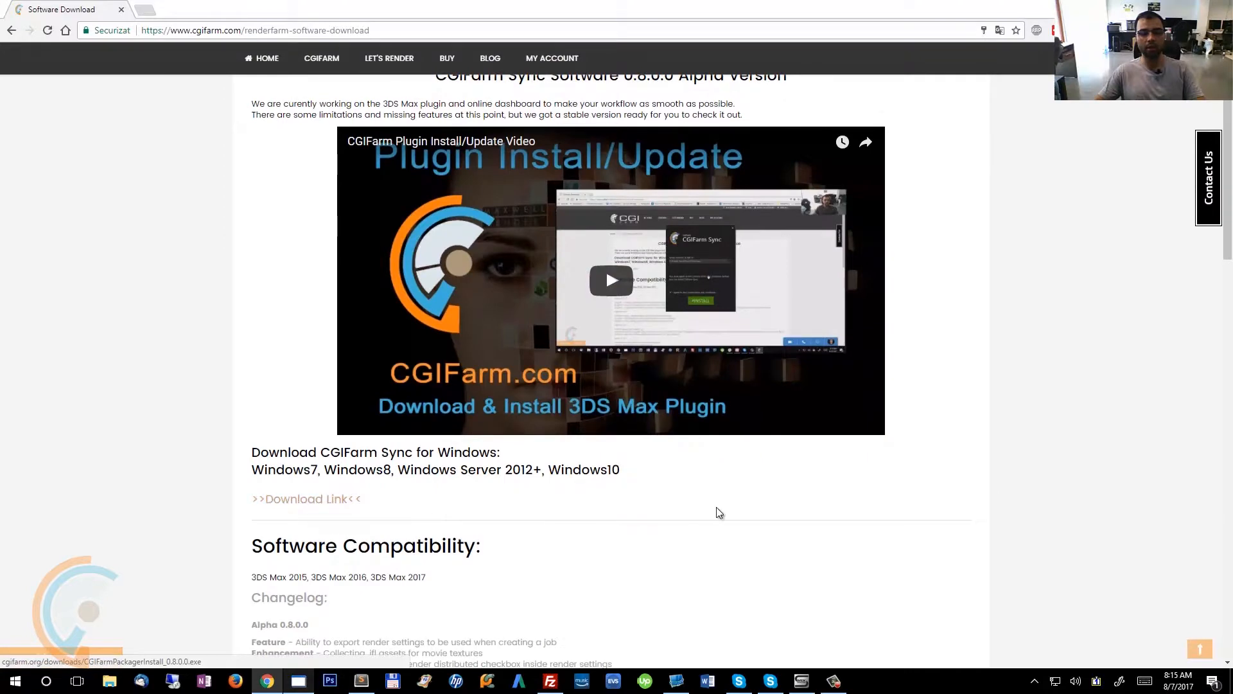
scroll(716, 510, down, 1)
Switch to 3ds Max and open the recent scene vray_testing.max.
click(297, 683)
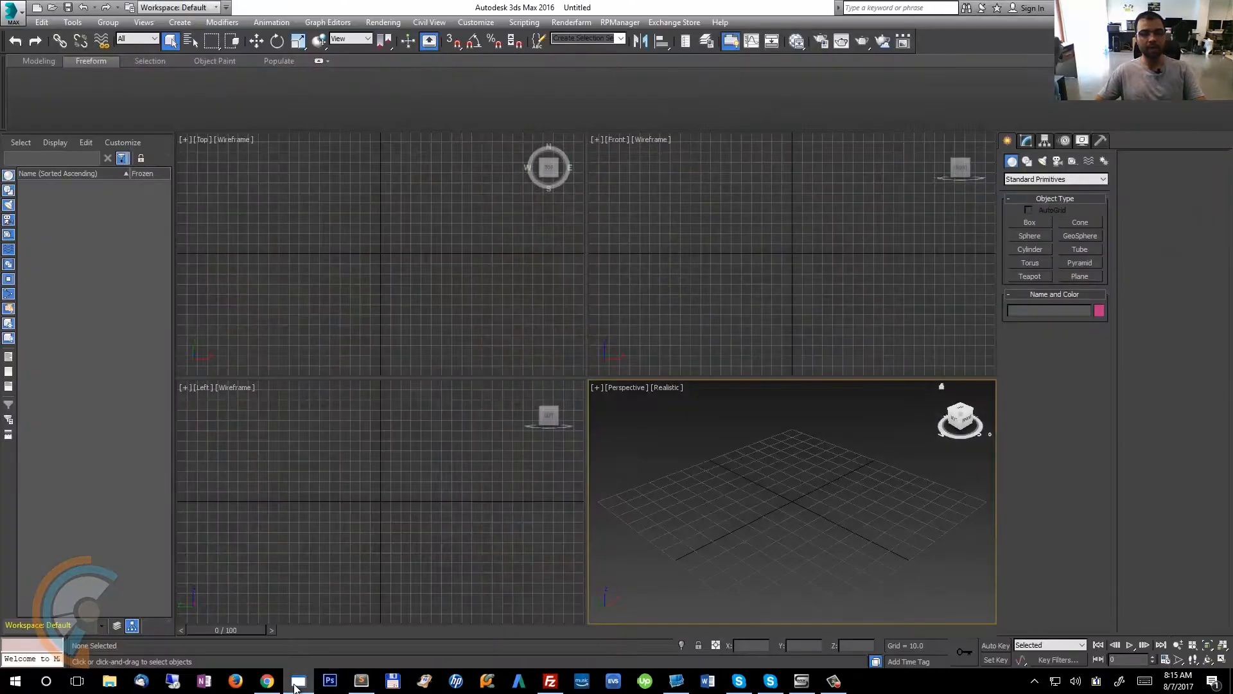
click(12, 12)
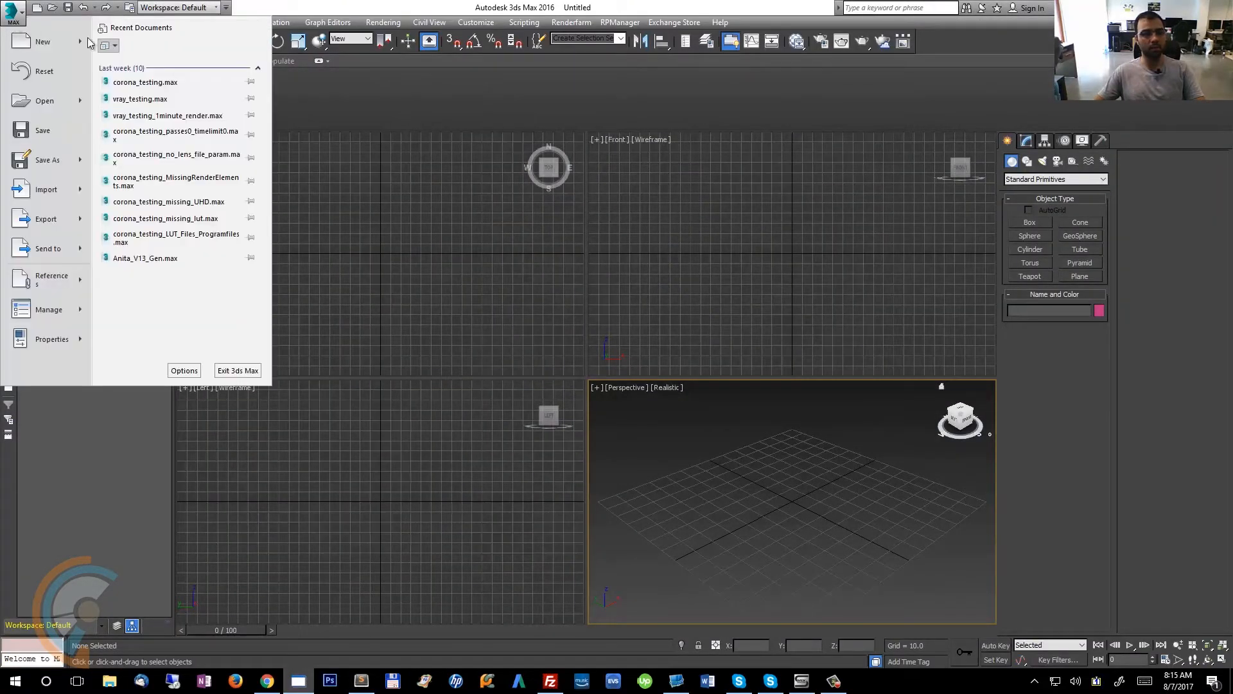
click(188, 101)
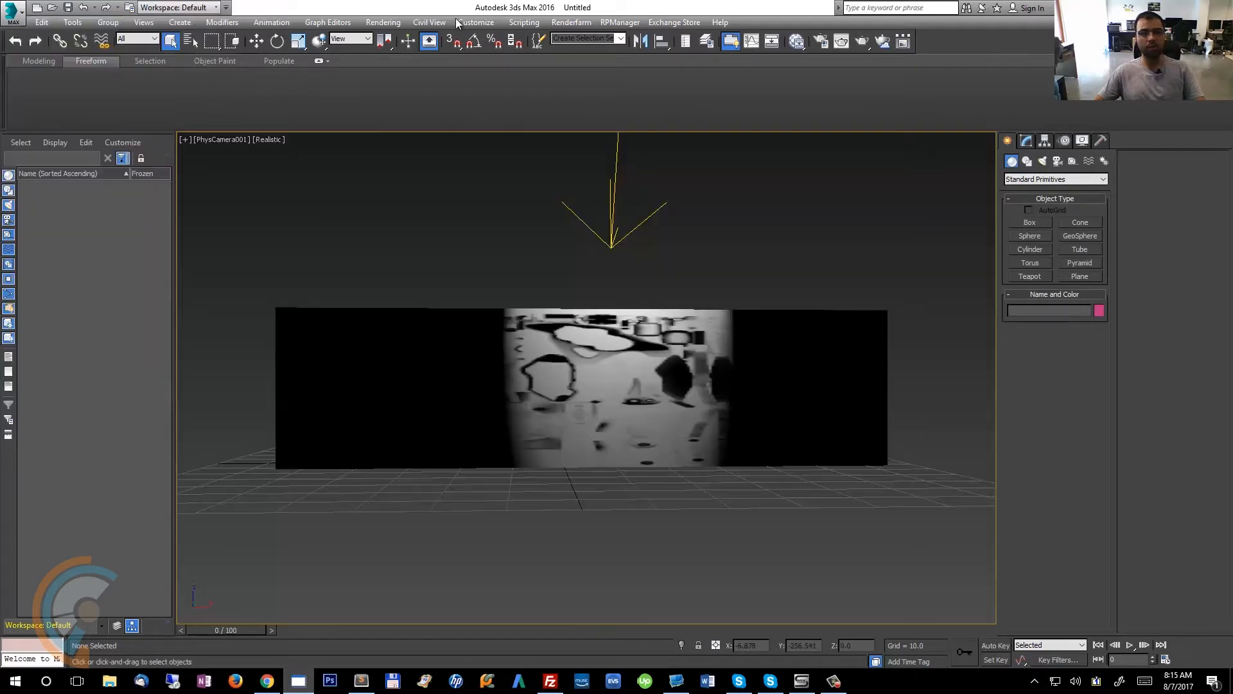
Launch the CGIFarm Packer for the scene and decline distributed mode for the single-frame render.
click(392, 23)
click(428, 54)
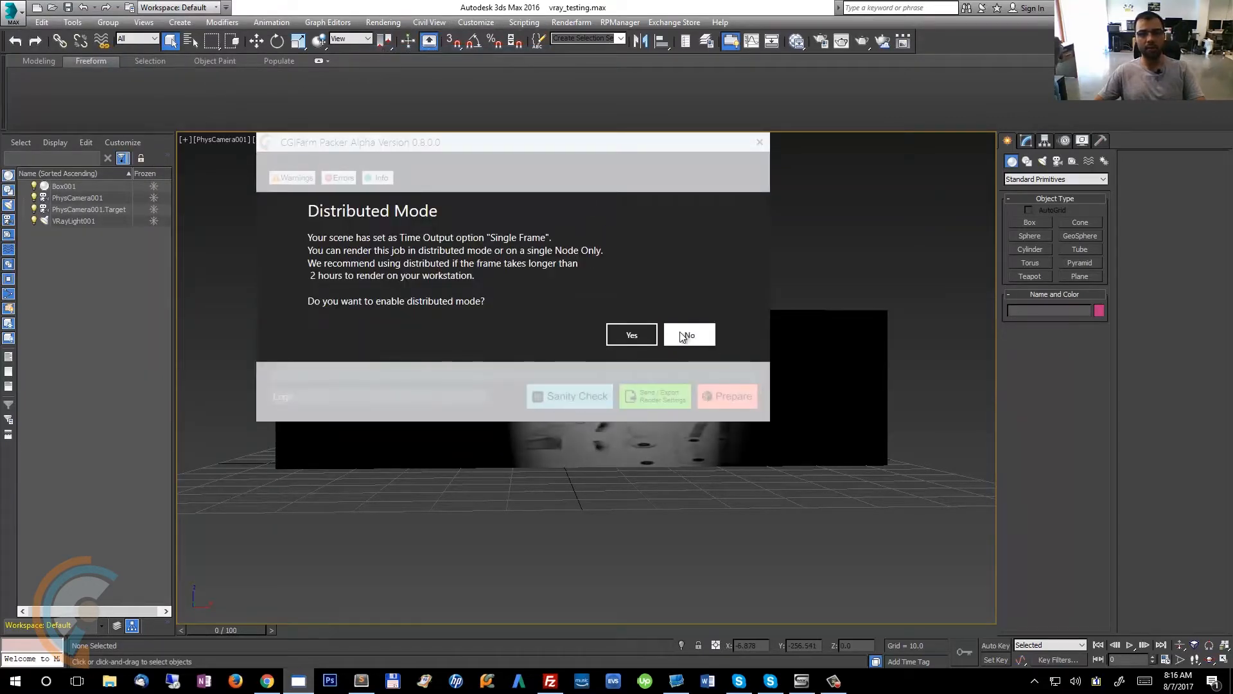
click(683, 335)
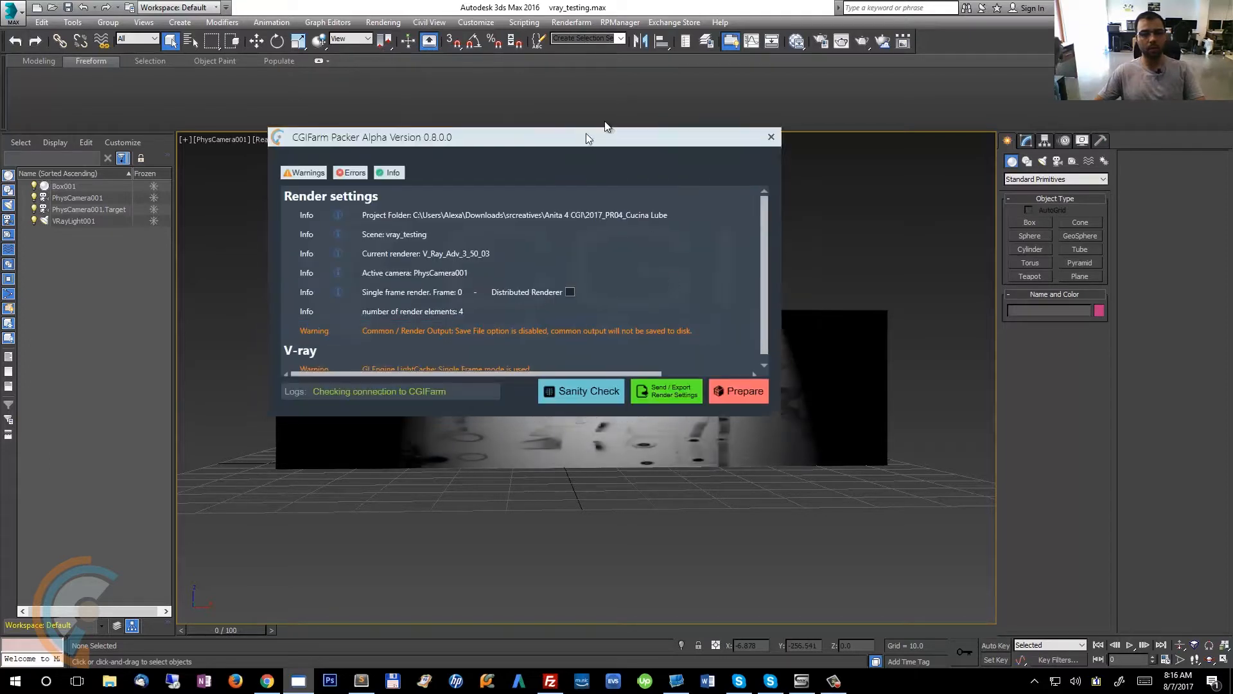
Reposition the packer window to read its render-settings report and open the Render Setup dialog.
scroll(827, 259, down, 1)
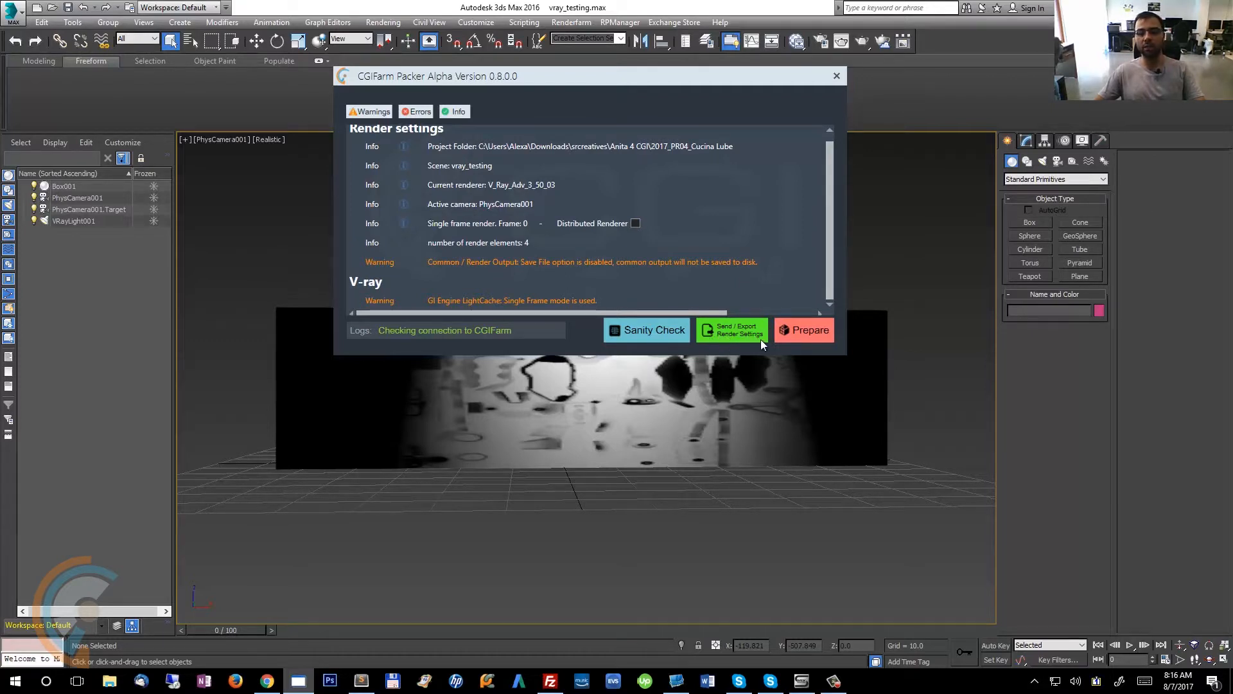
mouse_move(649, 79)
mouse_down()
mouse_move(530, 67)
mouse_move(638, 62)
mouse_up()
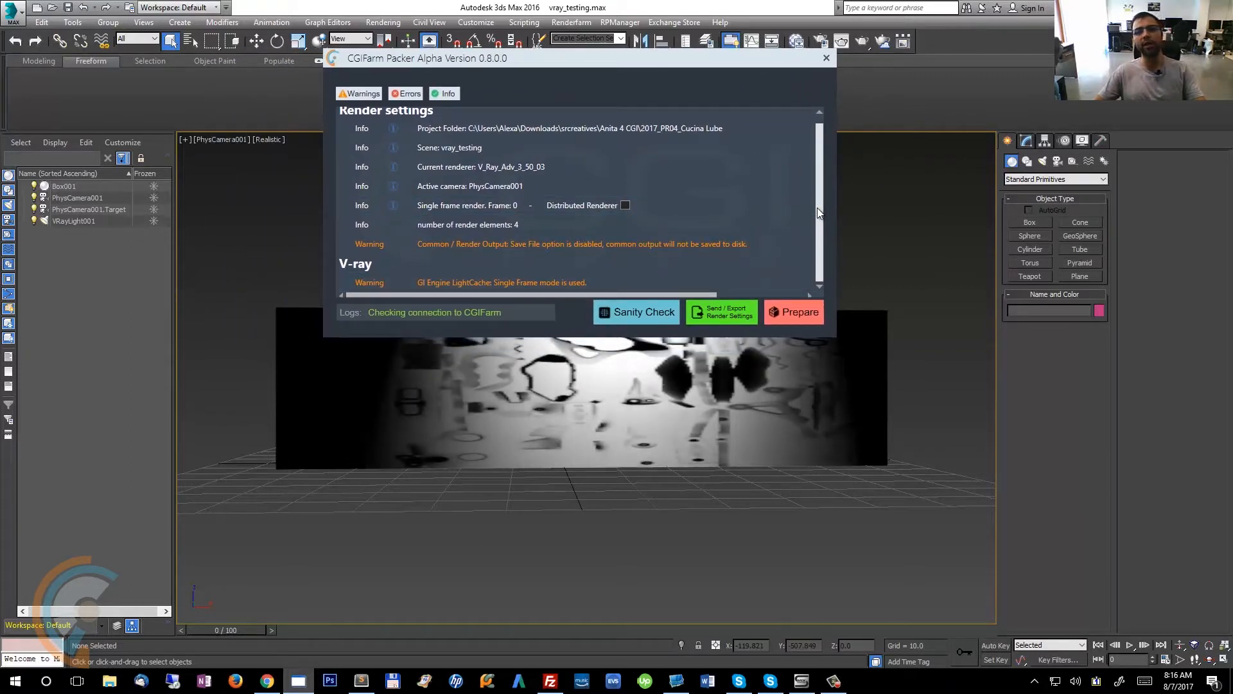
drag(677, 56, 656, 77)
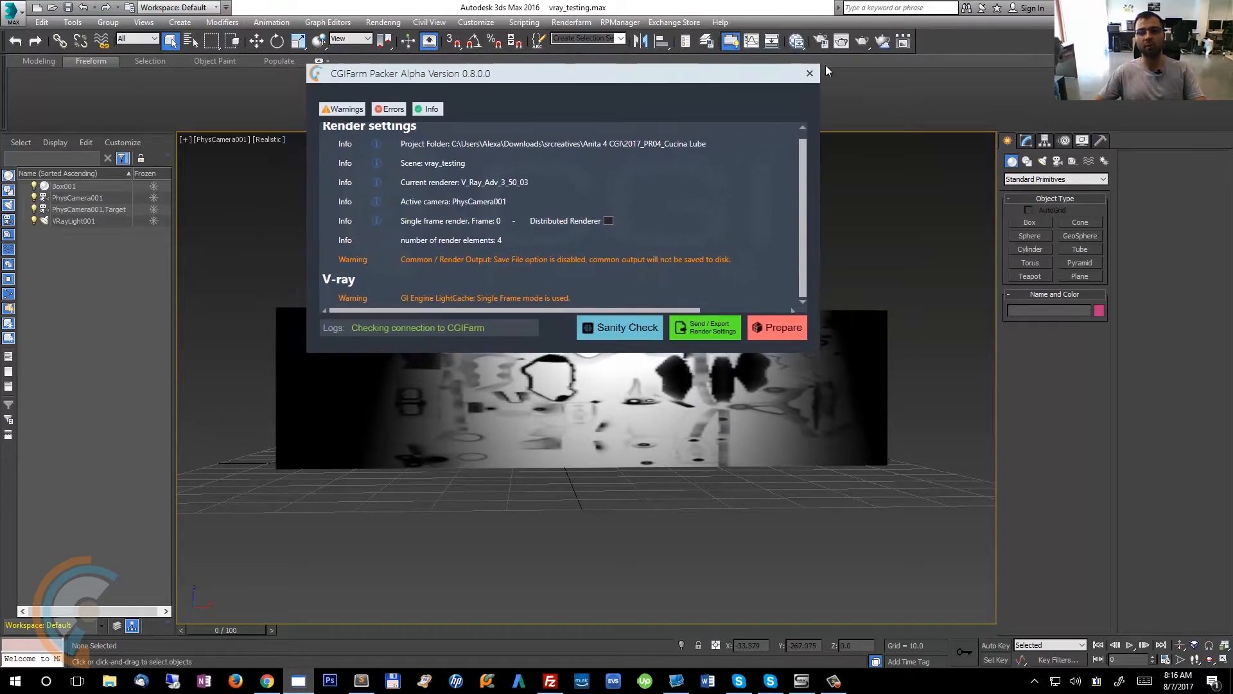
click(822, 43)
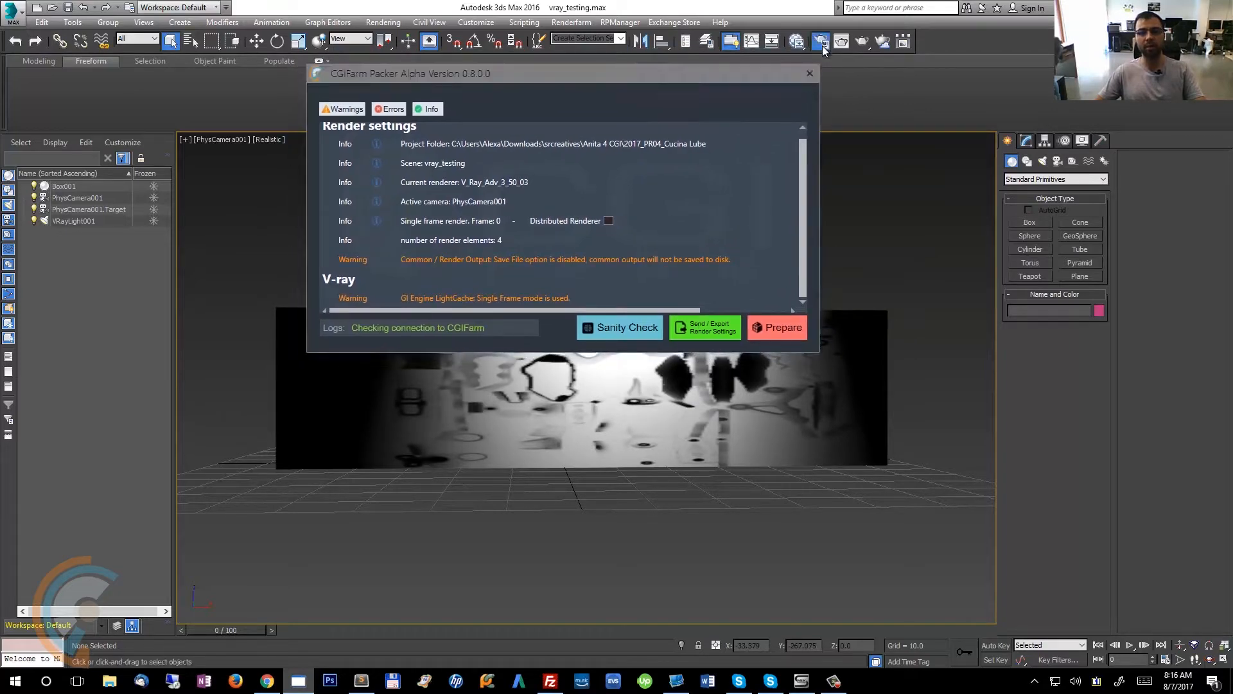
Examine the Common and V-Ray tabs of Render Setup against the packer's warnings.
mouse_move(944, 24)
mouse_down()
mouse_move(960, 22)
mouse_move(934, 27)
mouse_up()
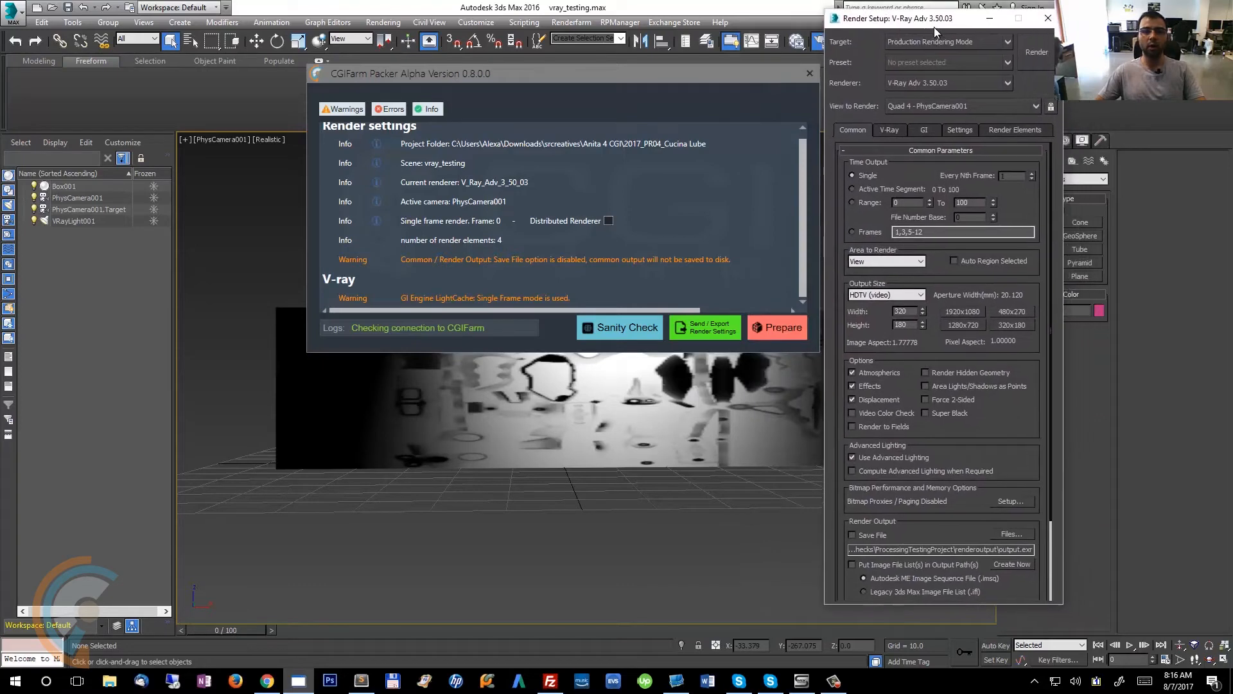
scroll(1017, 235, down, 3)
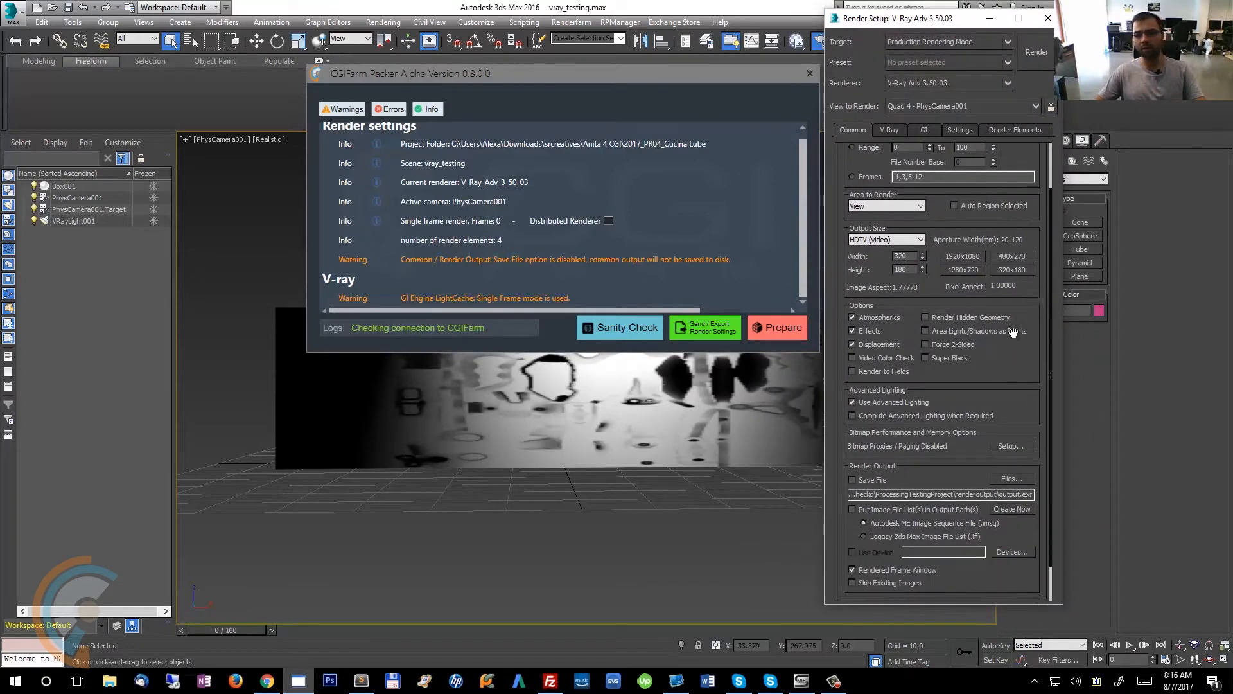
click(889, 128)
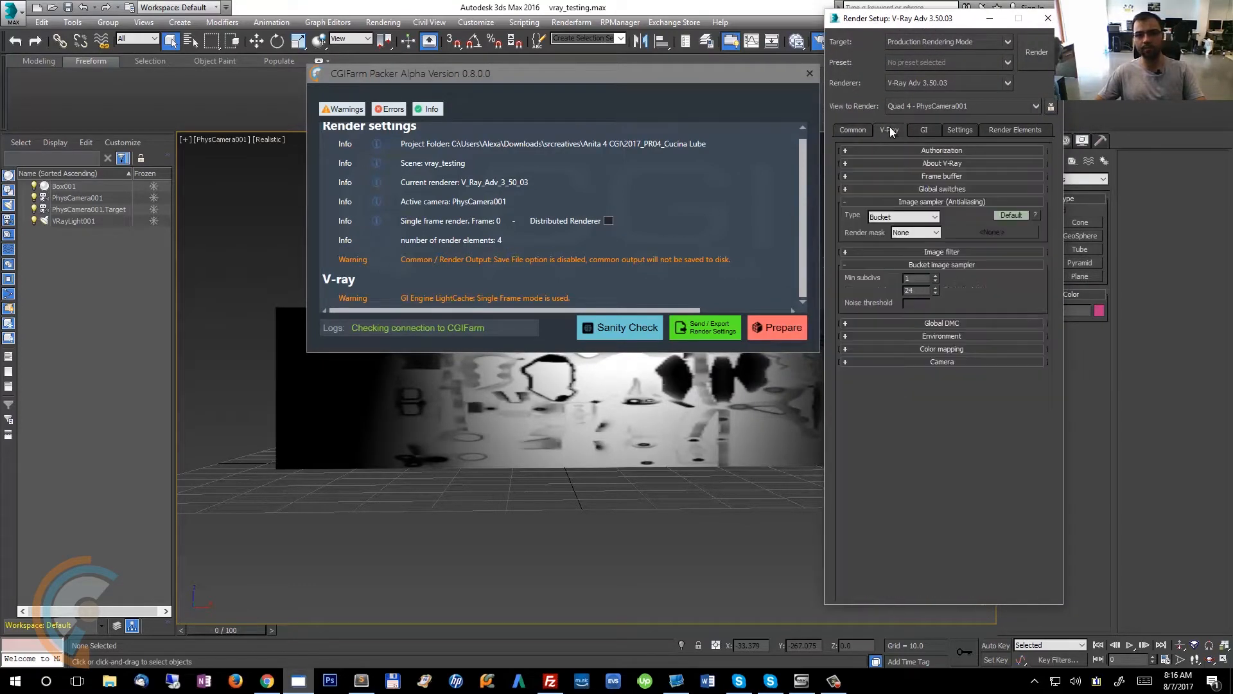
click(849, 130)
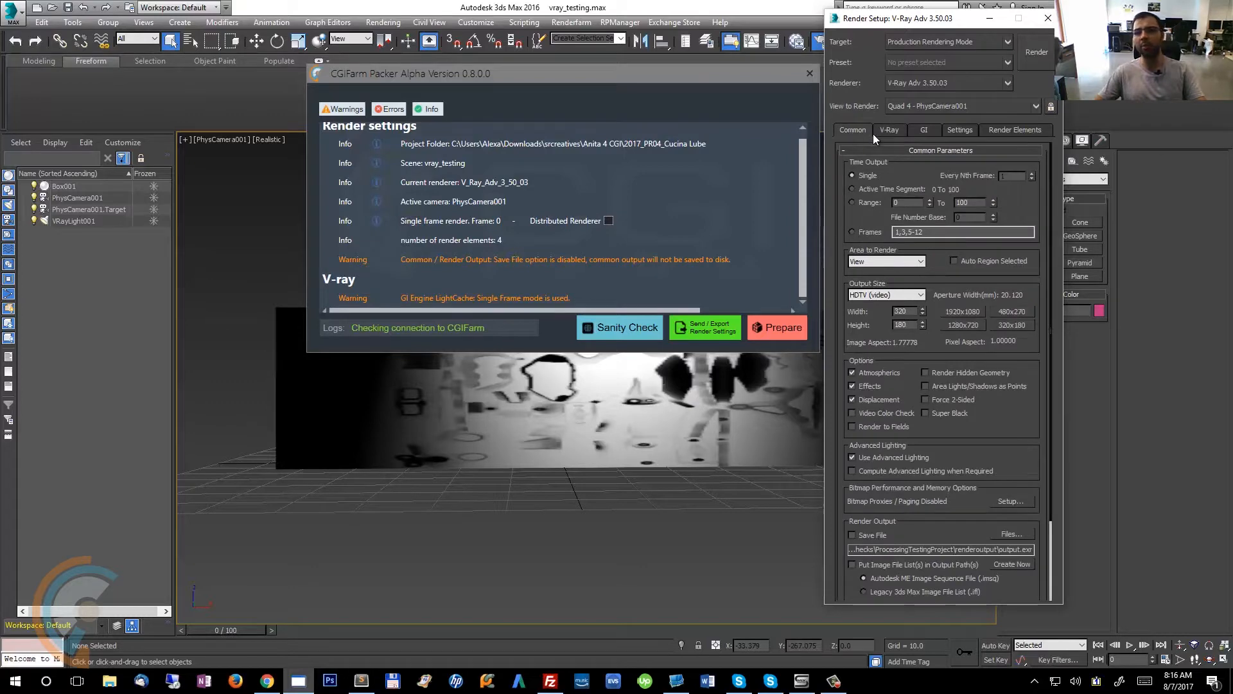
click(883, 129)
click(866, 129)
drag(1040, 376, 1047, 313)
drag(1049, 394, 1055, 355)
mouse_move(1030, 462)
mouse_down()
mouse_move(1000, 312)
mouse_move(1033, 458)
mouse_up()
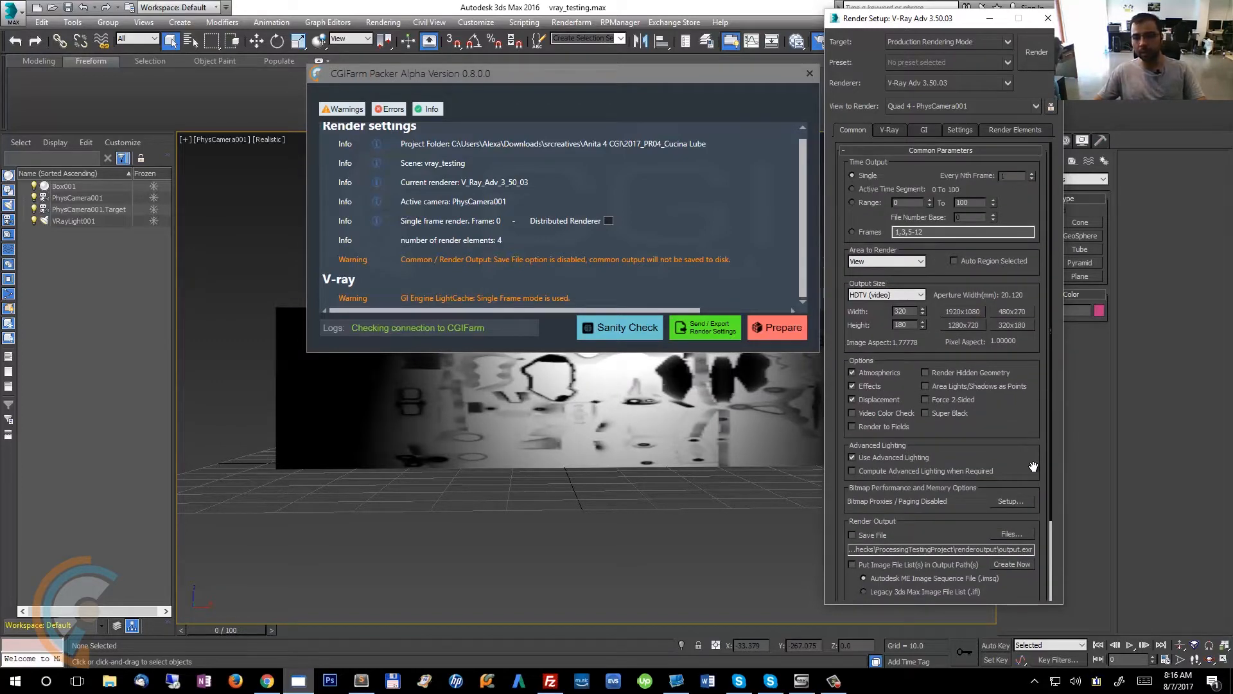
mouse_move(1033, 467)
mouse_down()
mouse_move(1017, 292)
mouse_move(1018, 483)
mouse_up()
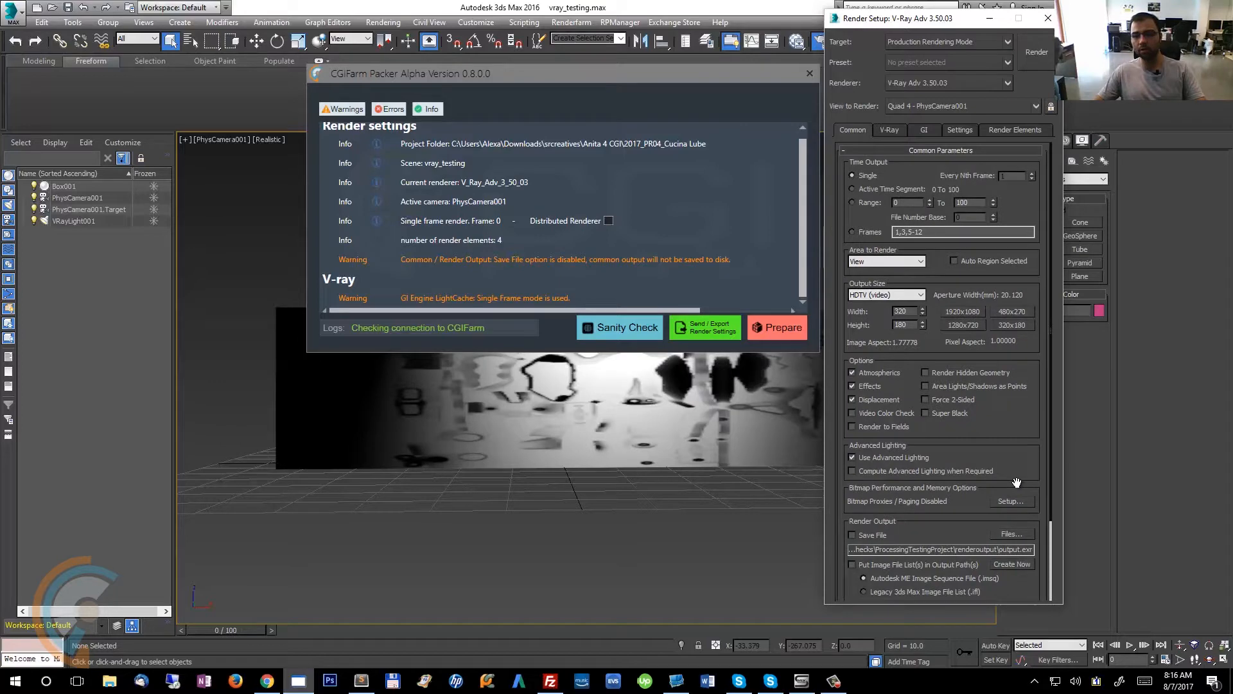
Expand the Global switches rollout on the V-Ray tab and arrange the two dialogs side by side.
click(886, 130)
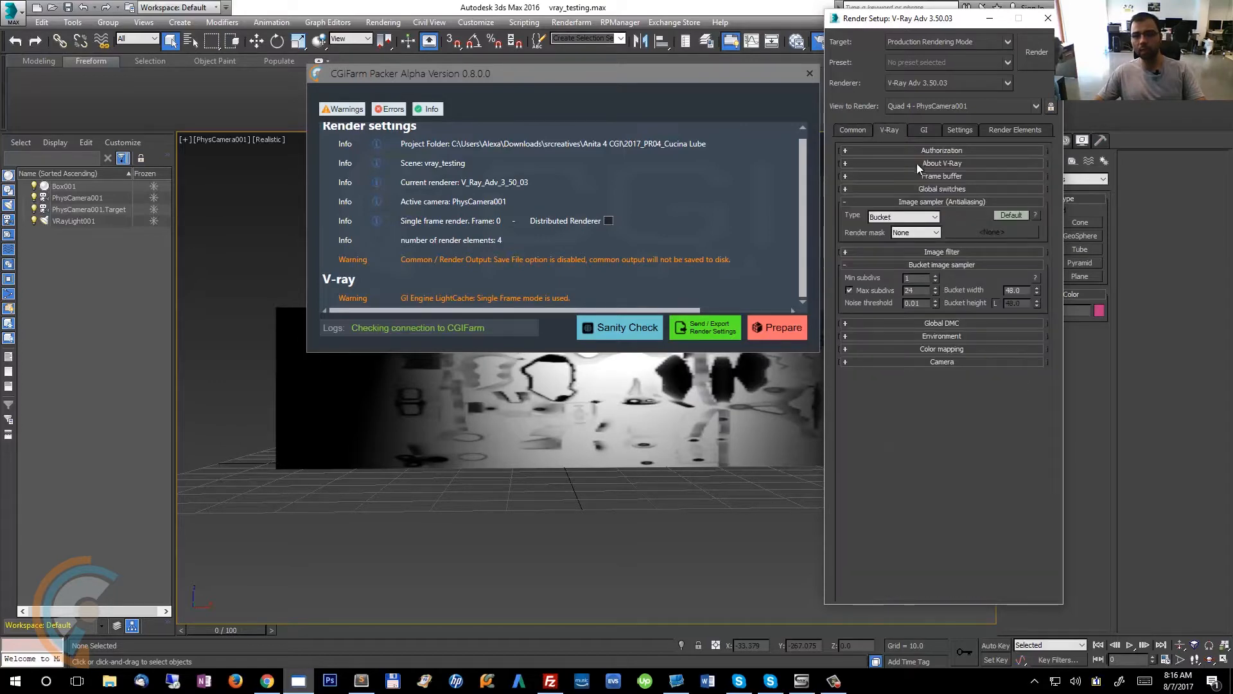
click(955, 202)
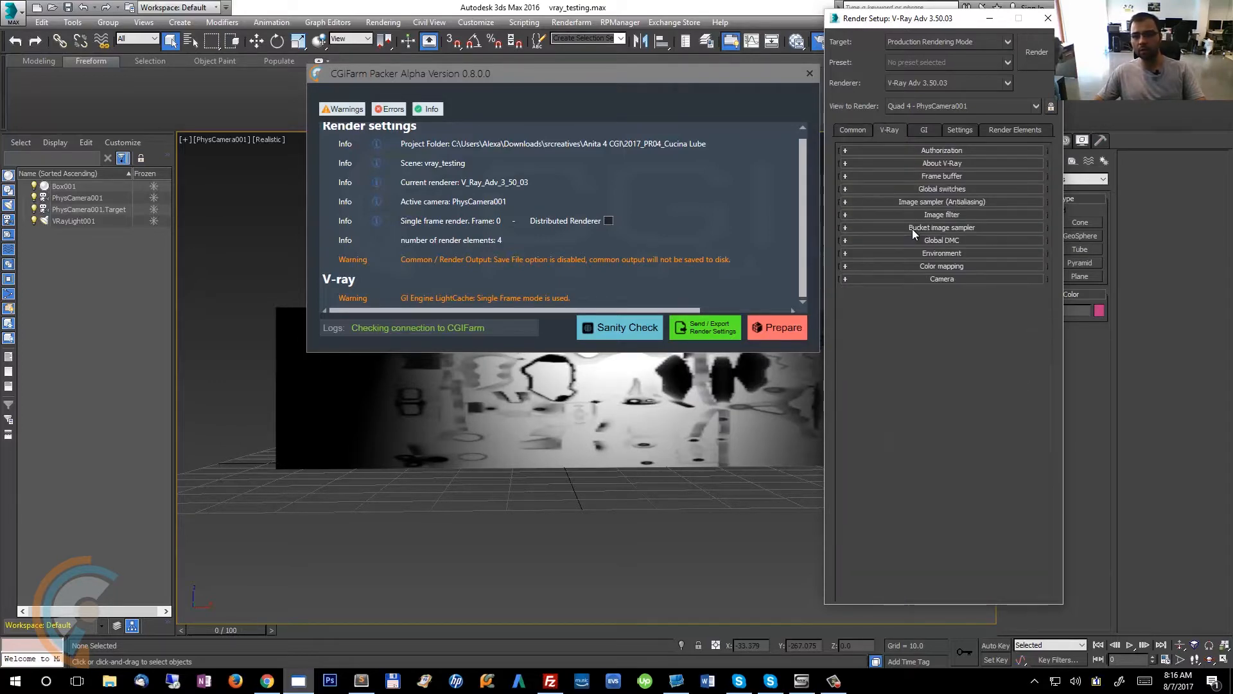
click(924, 202)
click(922, 189)
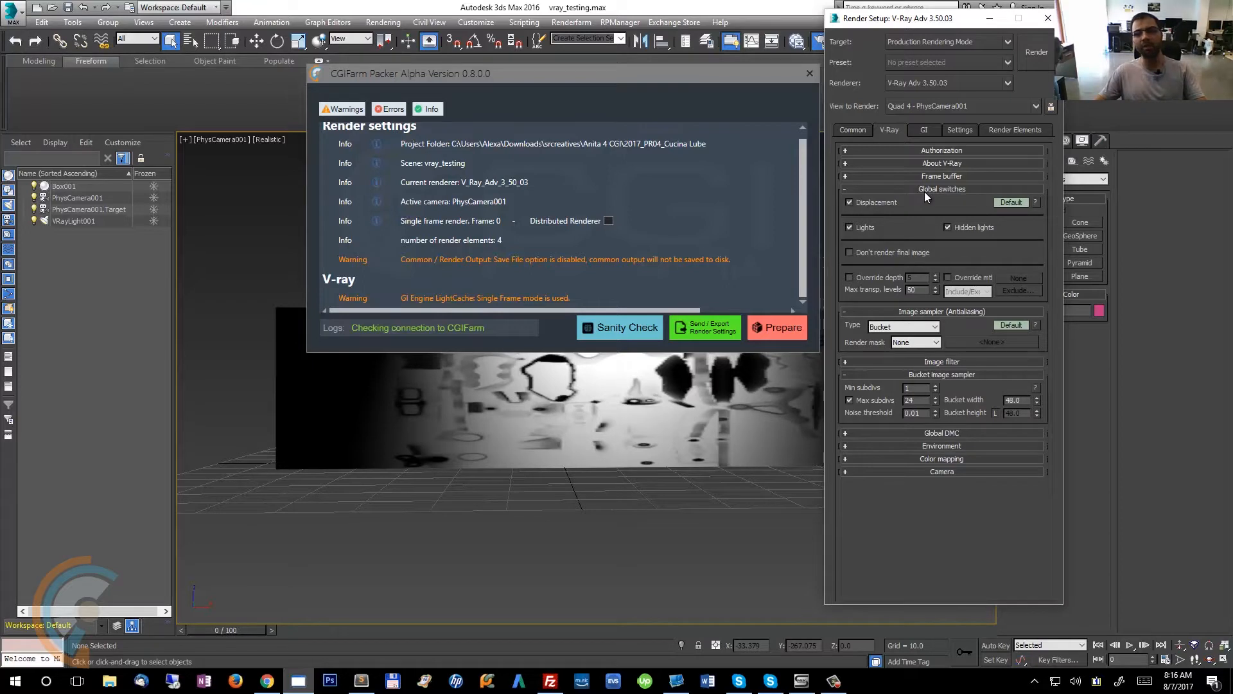
drag(923, 29, 950, 36)
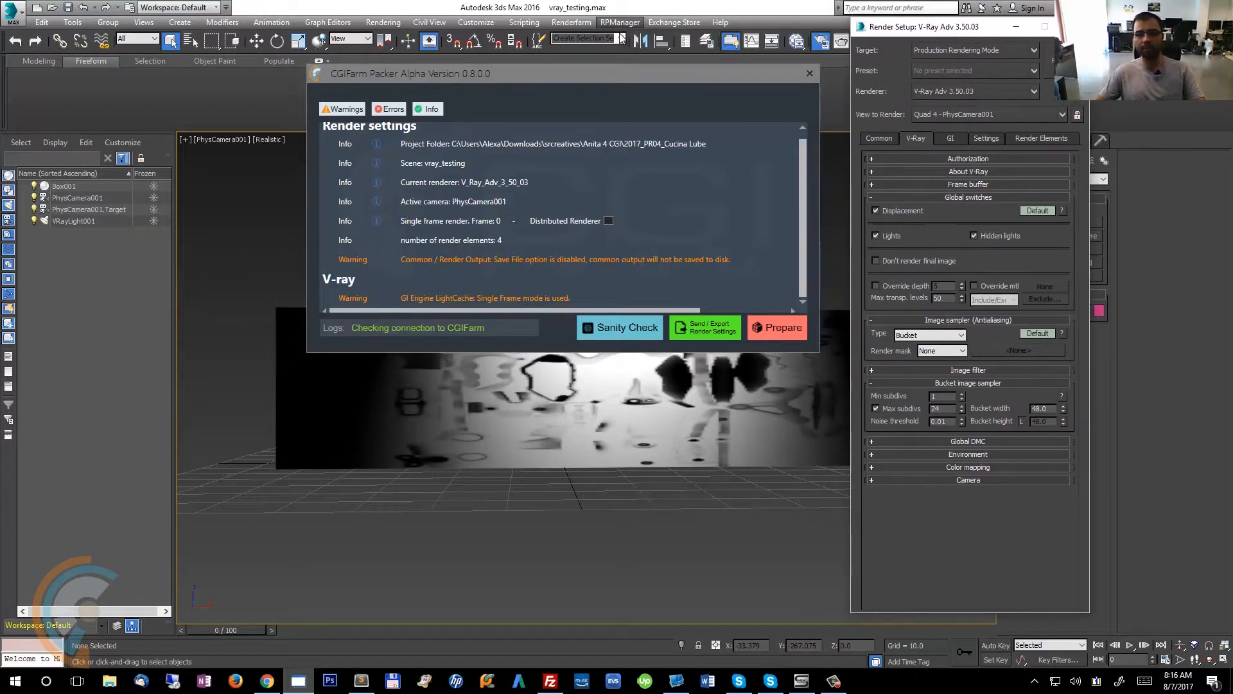
drag(614, 70, 656, 29)
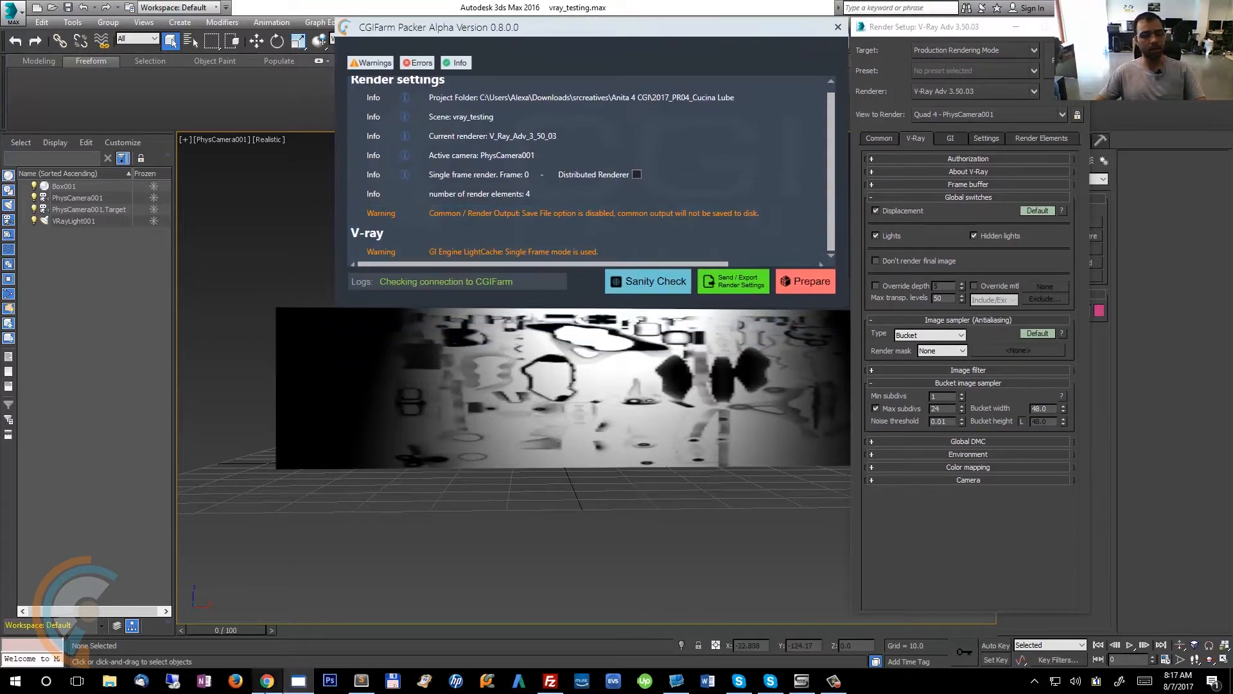
Open the CGIFarm dashboard at dashboard.cgifarm.org in a new browser tab.
click(267, 620)
click(158, 11)
text(da)
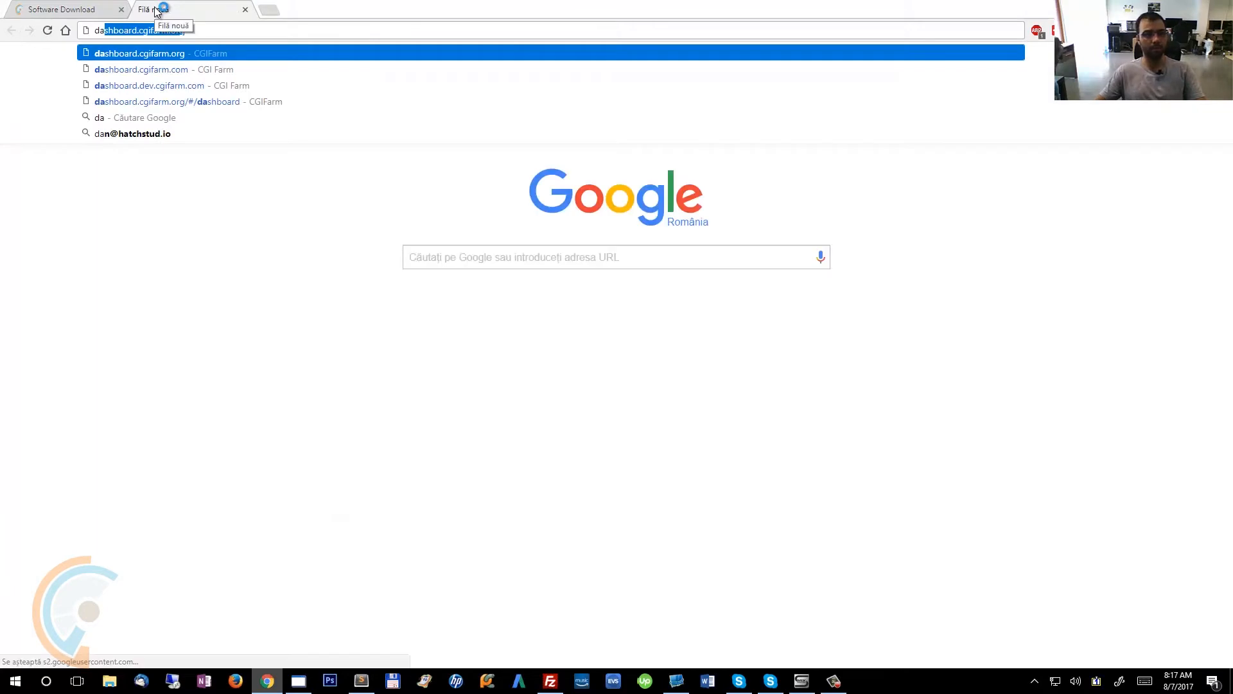
key(Return)
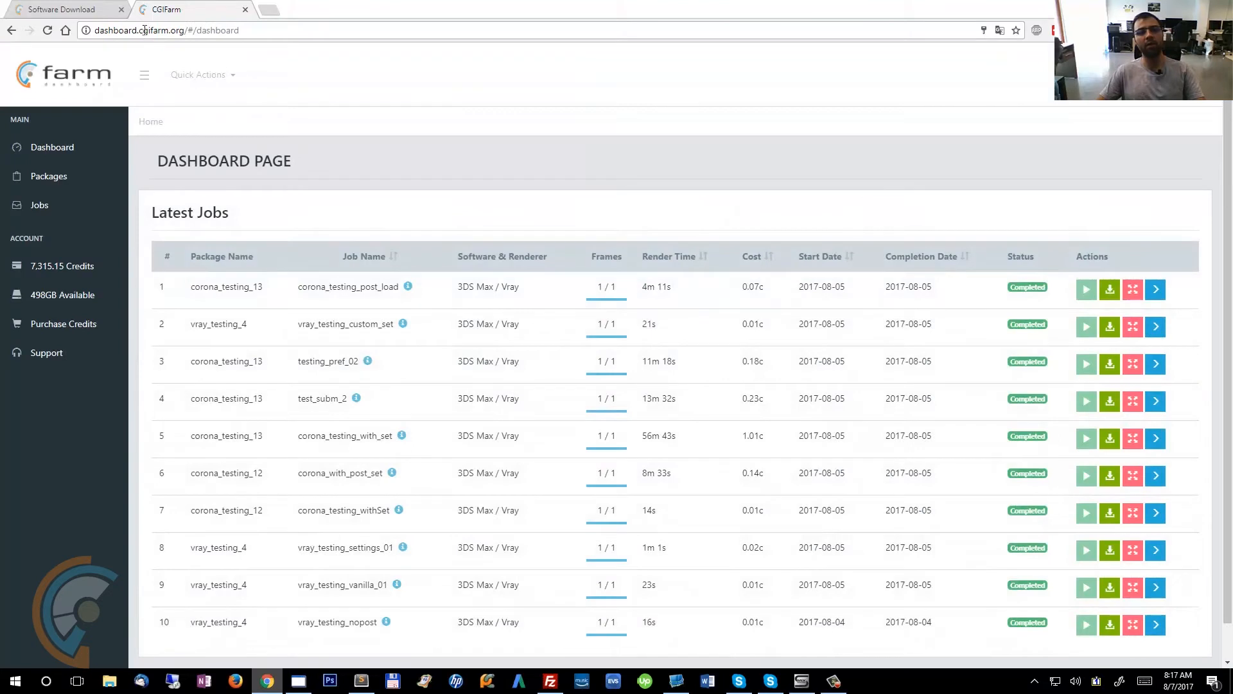
Go to the dashboard's Jobs page and look over the job list.
drag(171, 31, 241, 31)
click(264, 36)
click(49, 208)
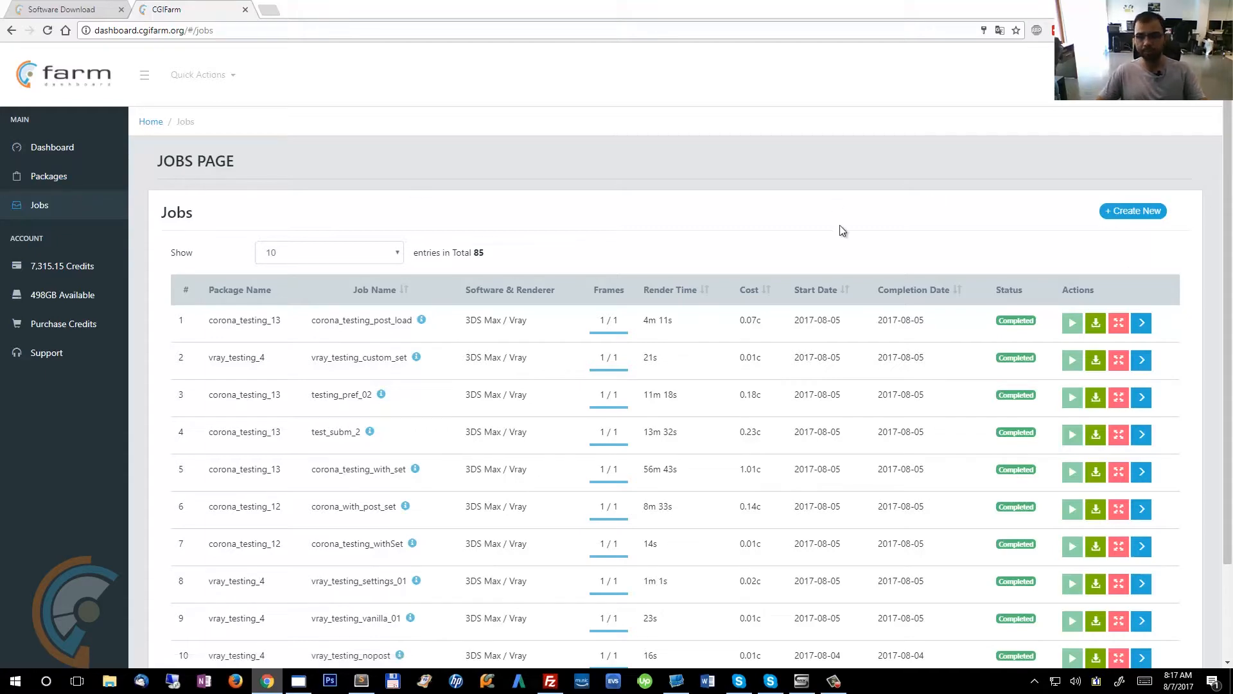
scroll(842, 231, down, 1)
scroll(842, 228, down, 2)
scroll(842, 229, up, 3)
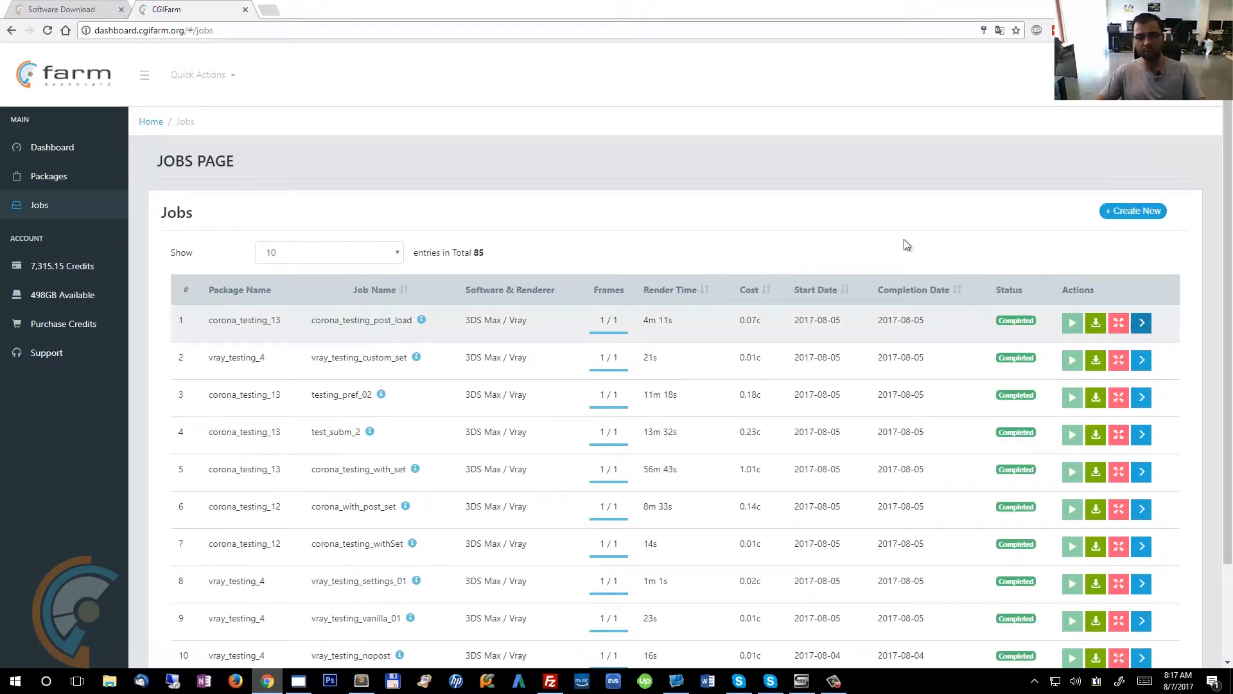
Create a new render job using package vray_testing_4 and scene scenes/vray_testing.max.
click(1117, 211)
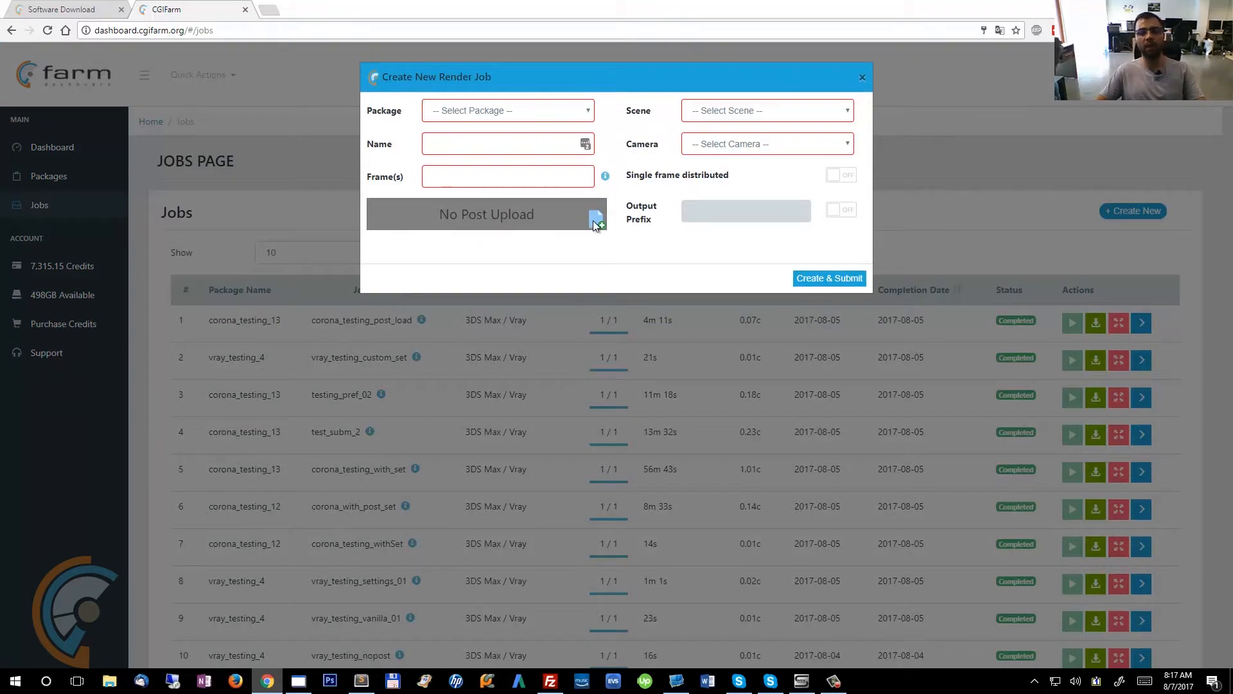
click(510, 113)
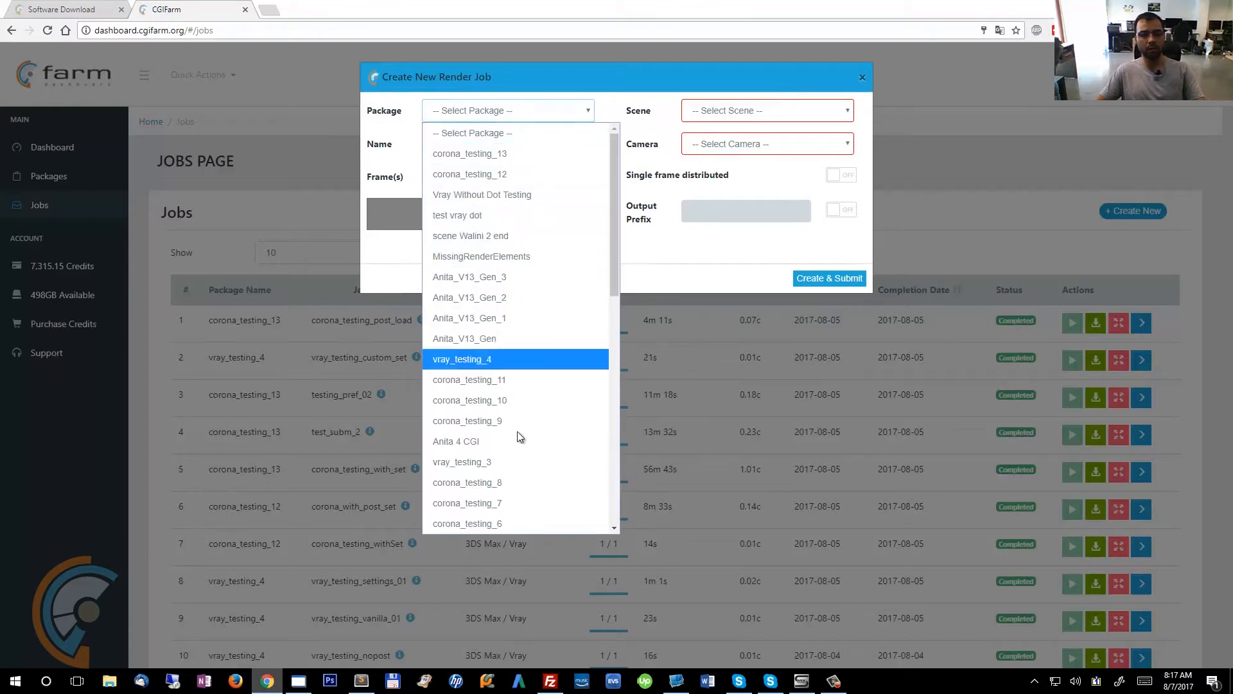
click(518, 359)
click(757, 115)
click(783, 150)
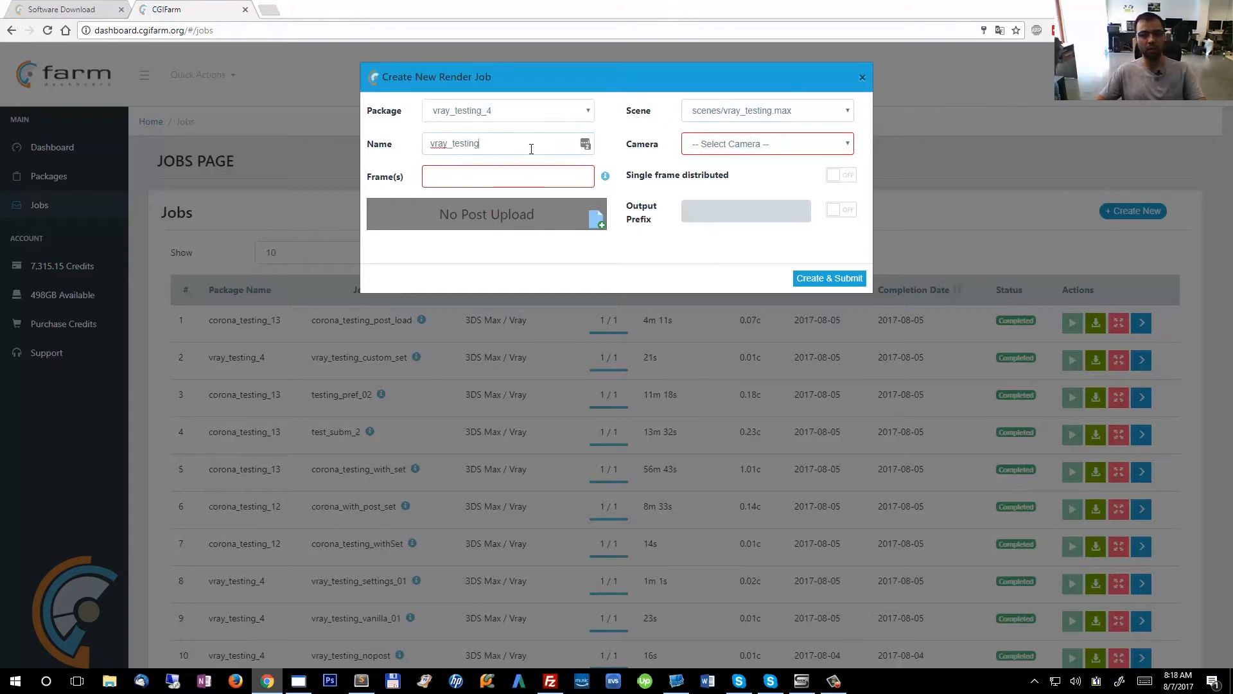
Name the render job vray_testing_post_set_01.
text(_post_)
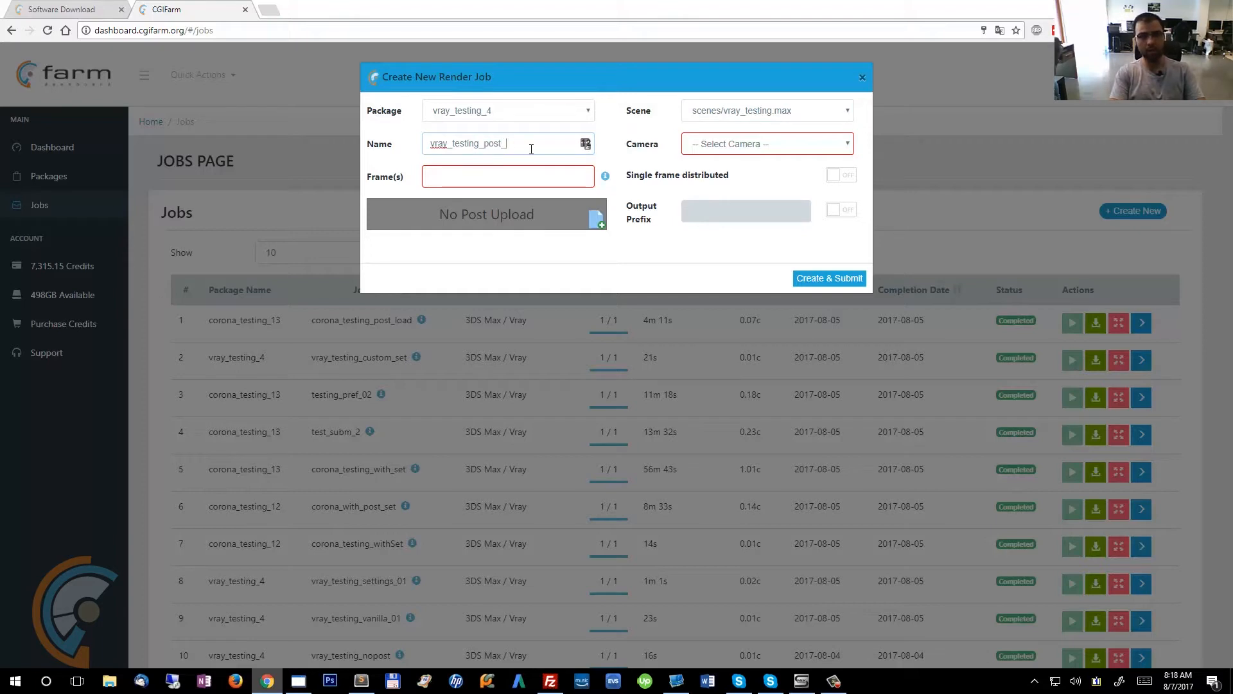
text(set)
text()_)
text(01)
Select camera PhysCamera001 and set the job's frames to 0.
click(771, 146)
click(751, 178)
click(523, 176)
text(0)
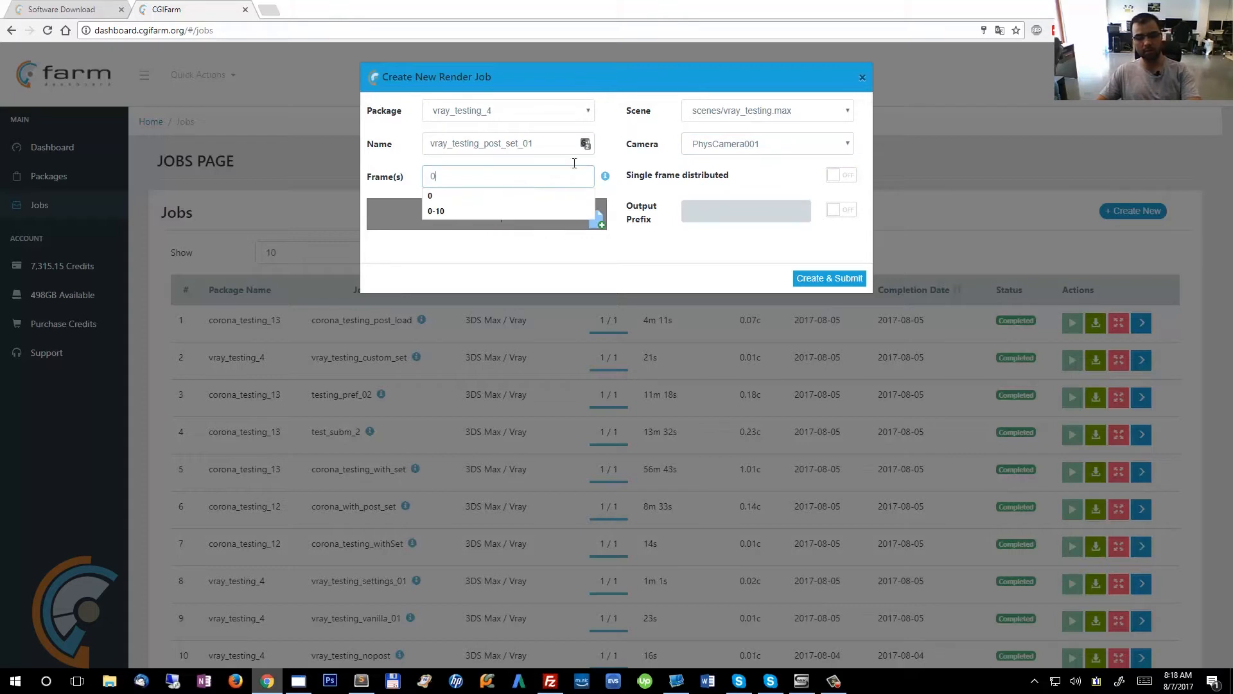
click(433, 185)
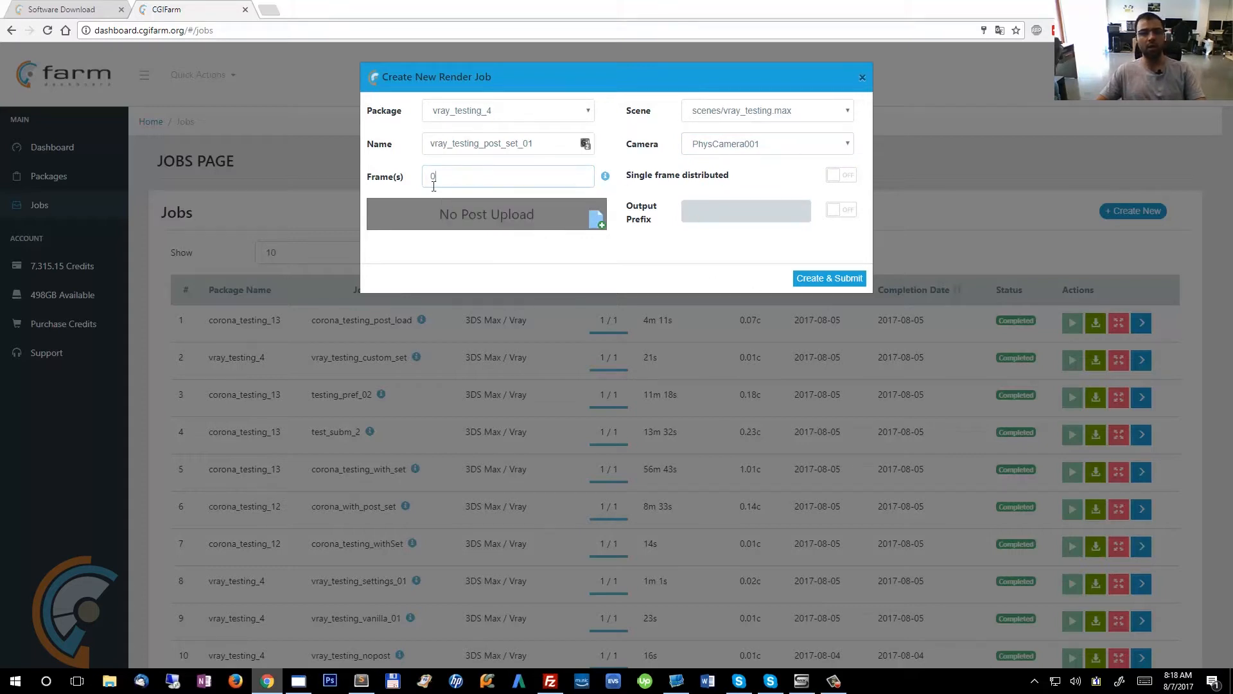
Turn on the Output Prefix option for the new render job.
click(487, 183)
click(518, 193)
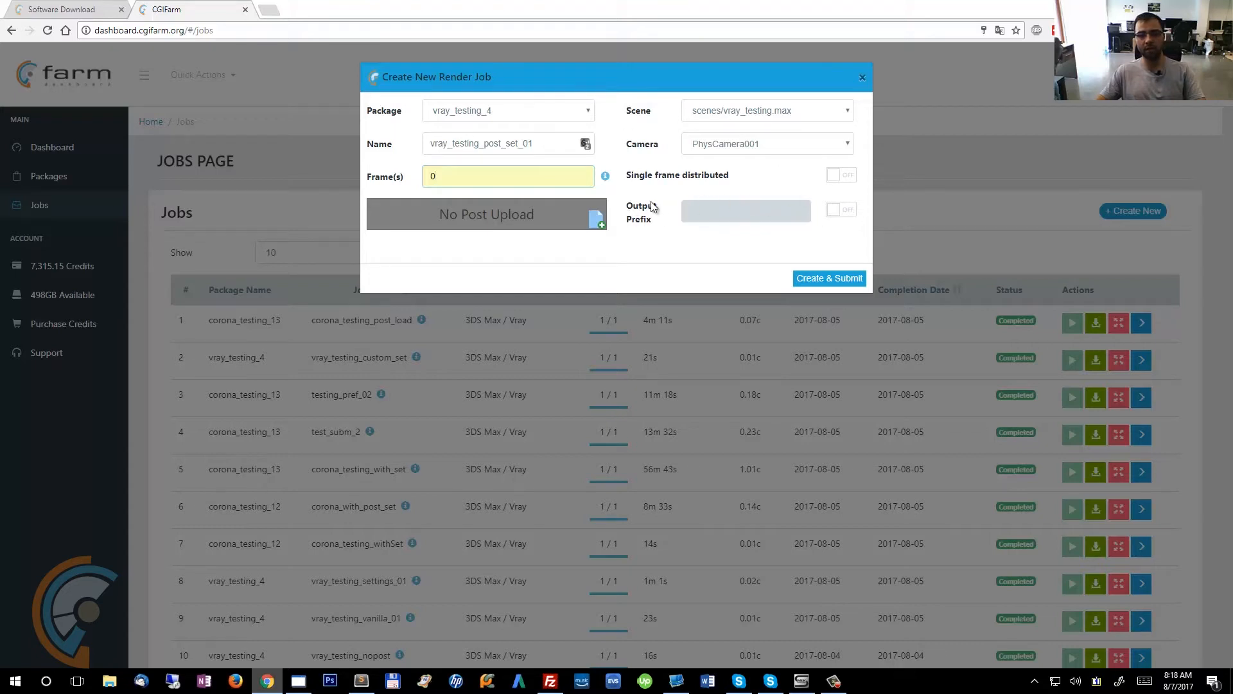
click(840, 210)
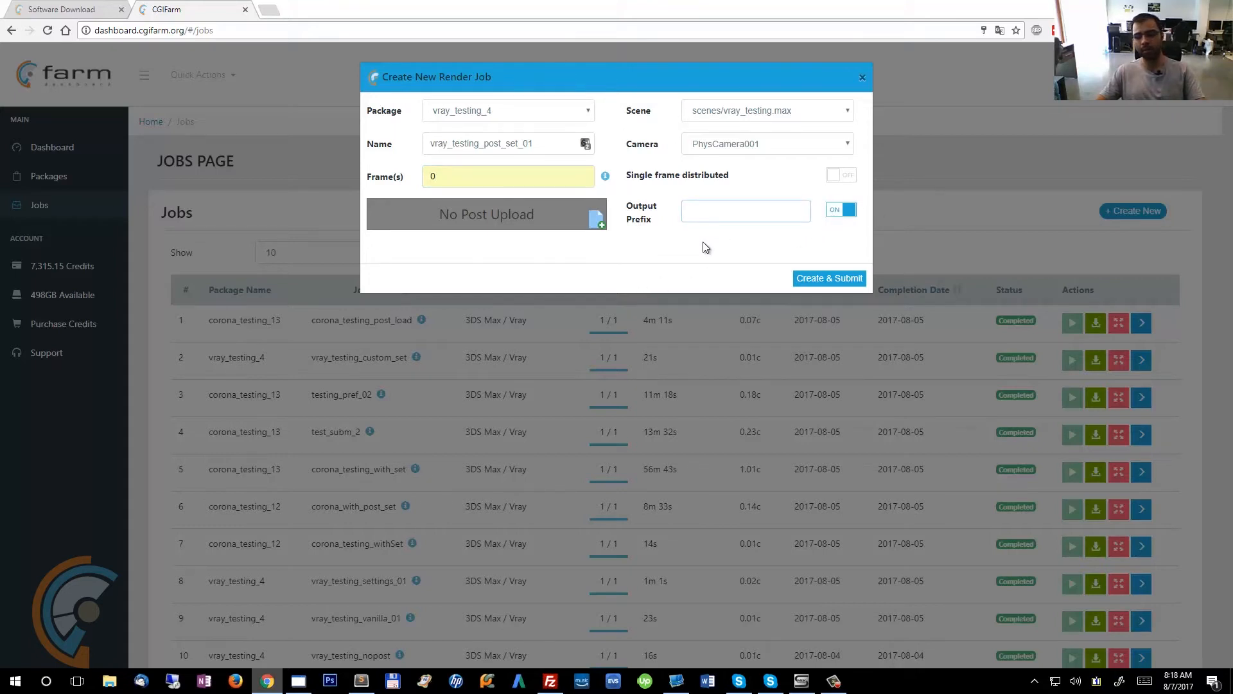
Switch to 3ds Max and review the Common render output settings in Render Setup.
click(299, 680)
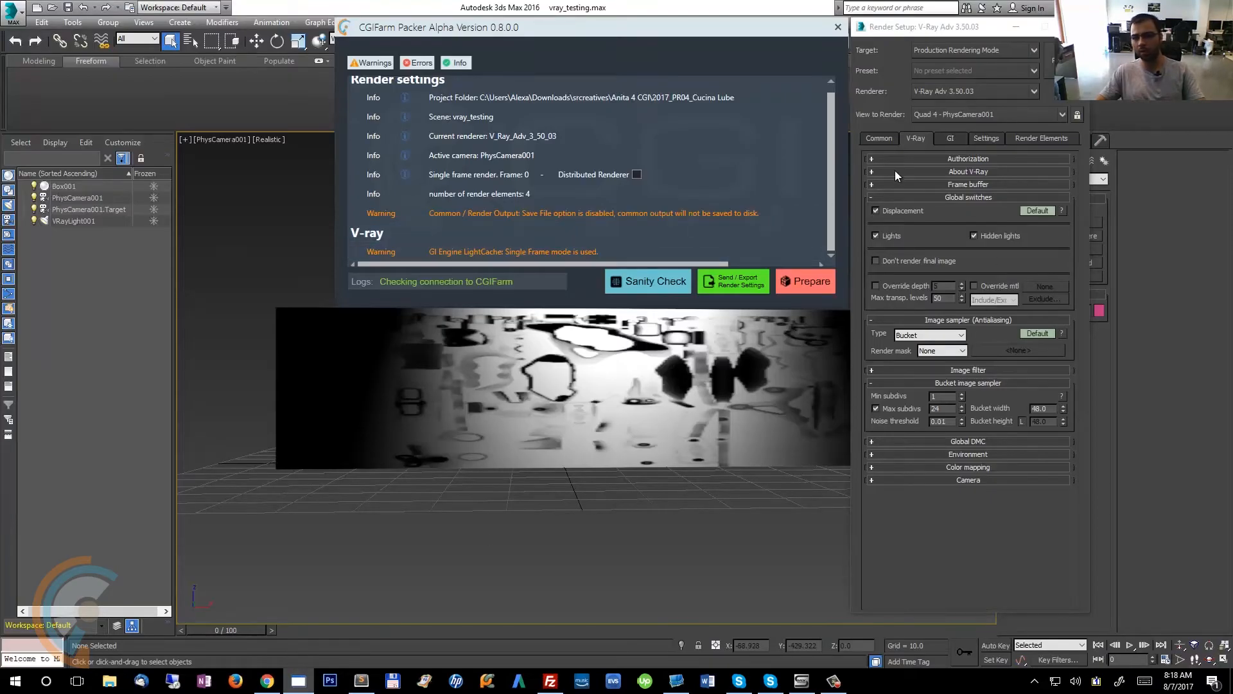
click(878, 139)
scroll(999, 259, down, 3)
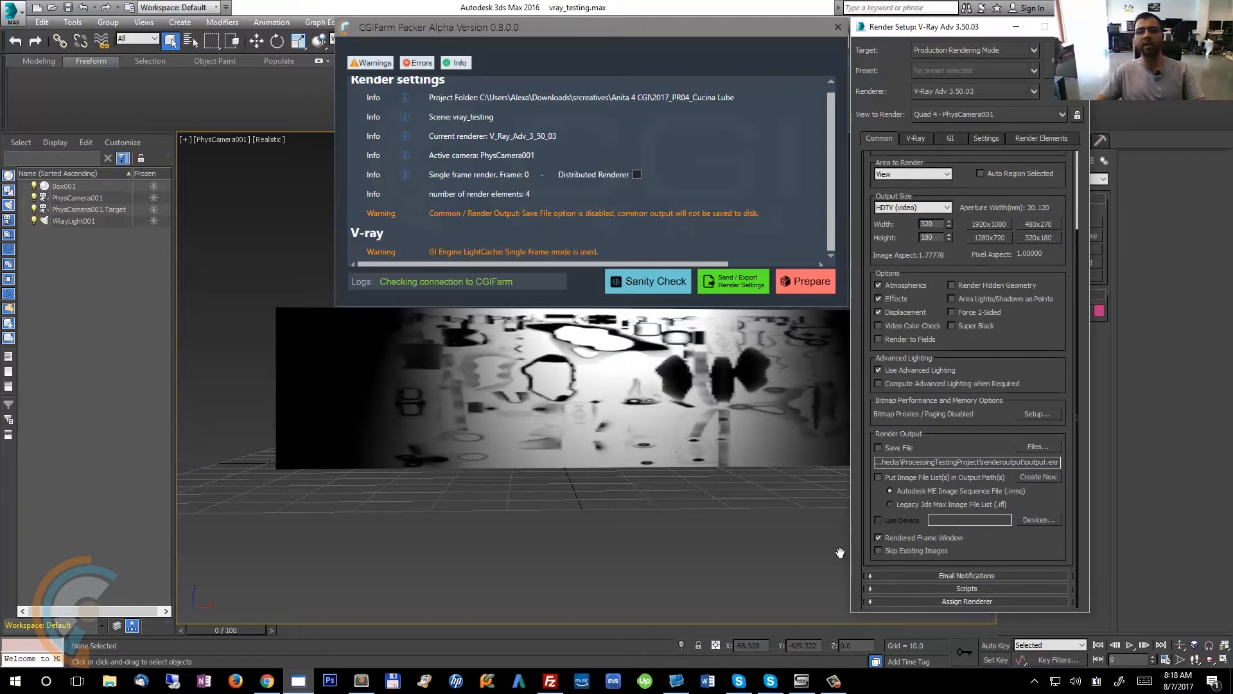
Return to the job dialog and enter my_custom_pref_ as the output prefix.
click(267, 681)
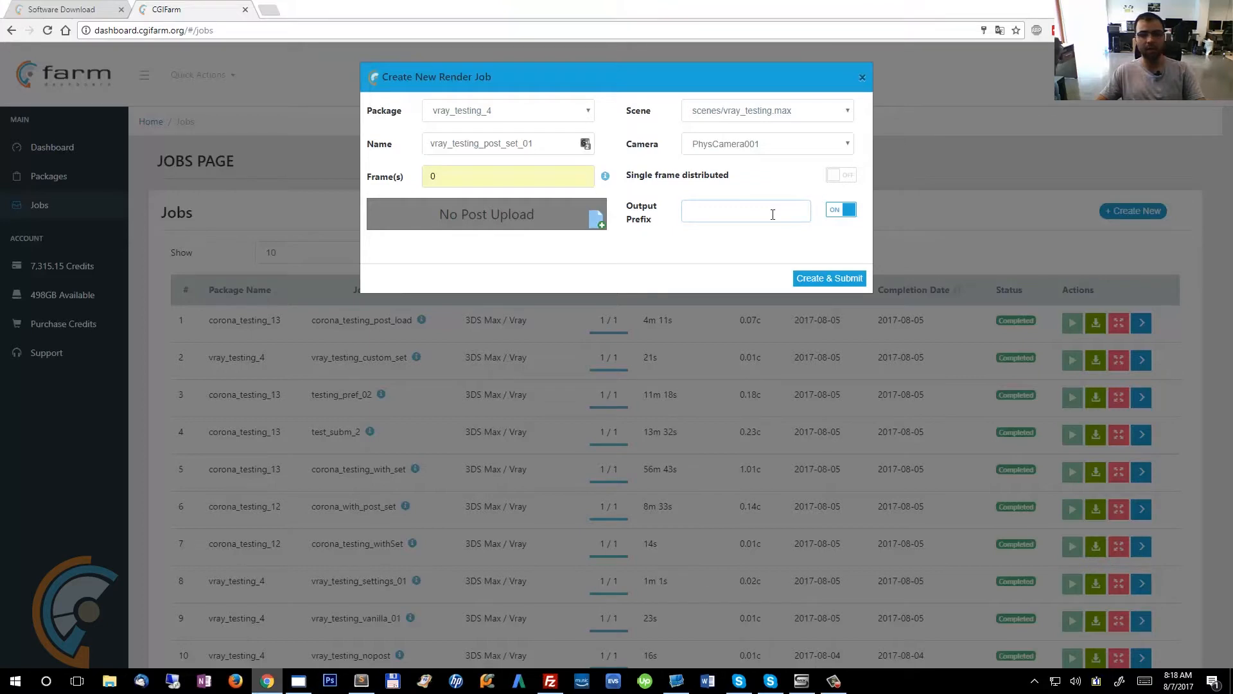
text(my_)
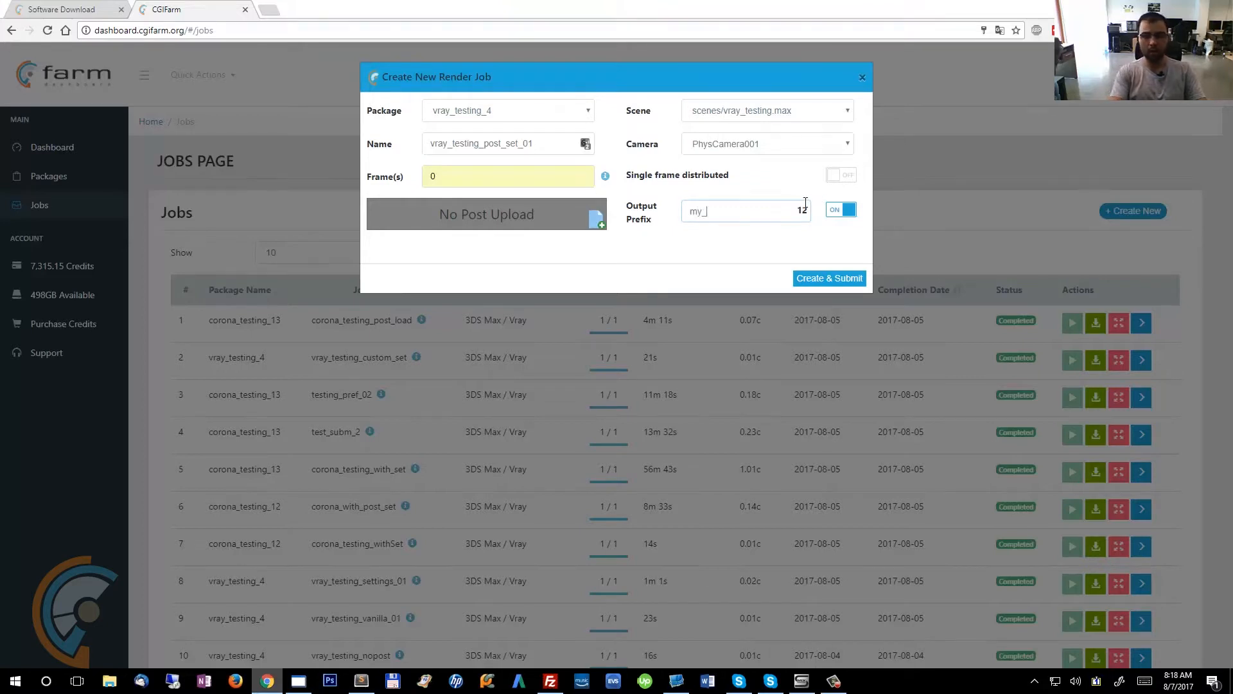
text(custom_pre)
key(BackSpace)
key(BackSpace)
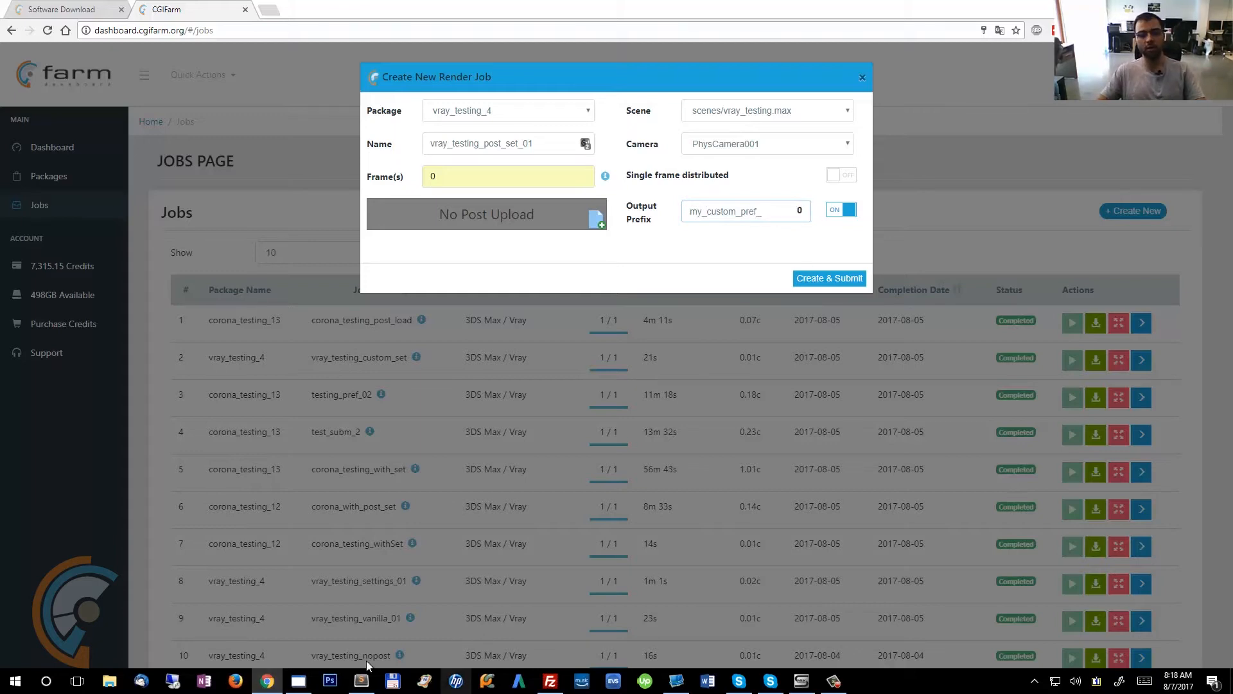
click(298, 681)
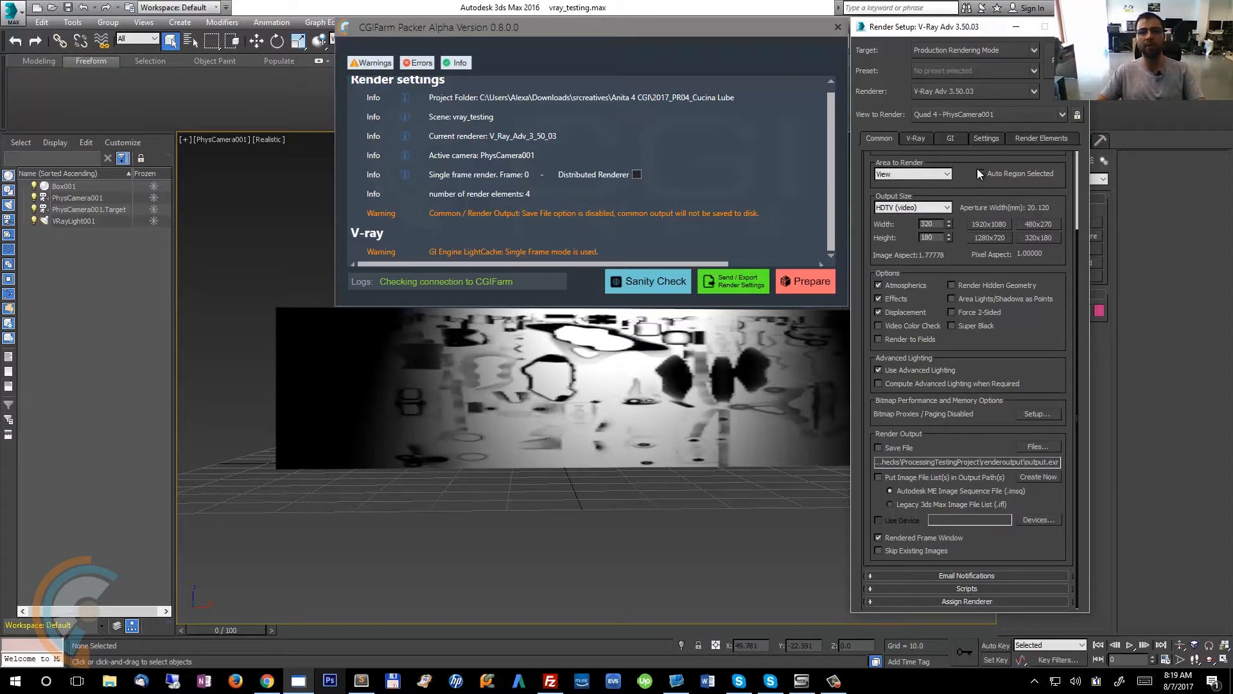
click(267, 680)
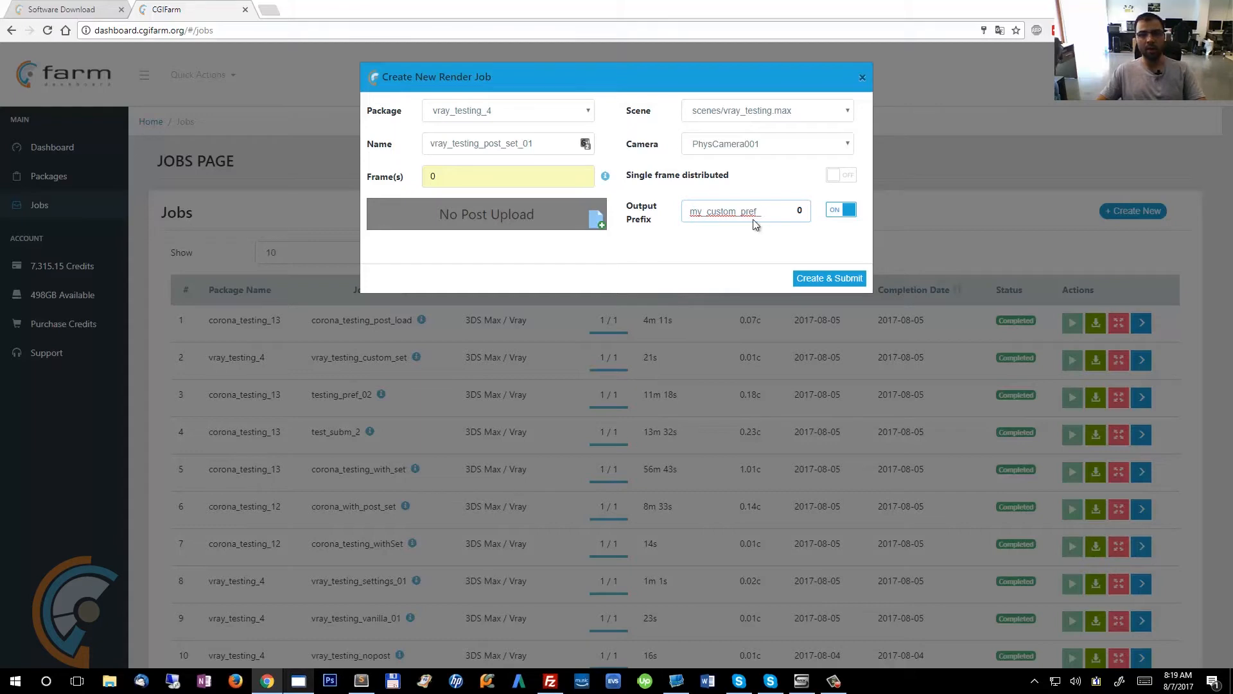
drag(769, 207, 591, 213)
click(775, 207)
drag(775, 212, 676, 224)
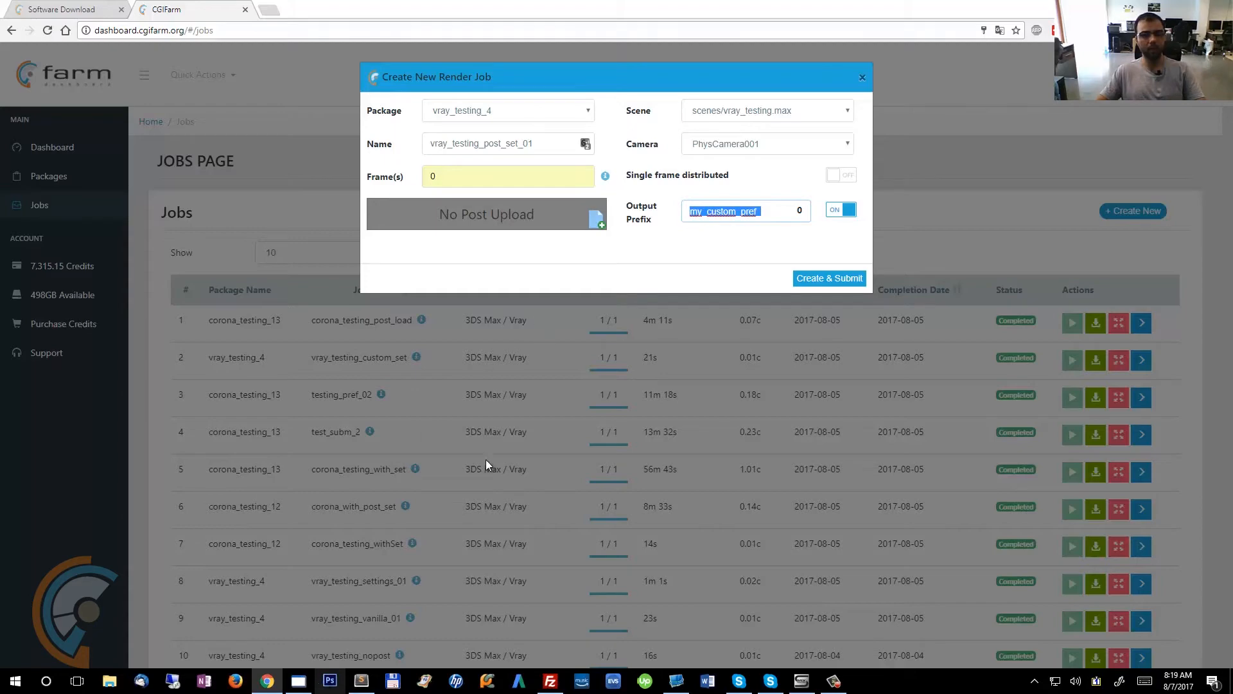
In 3ds Max Render Setup, set the output width to 2250.
click(302, 680)
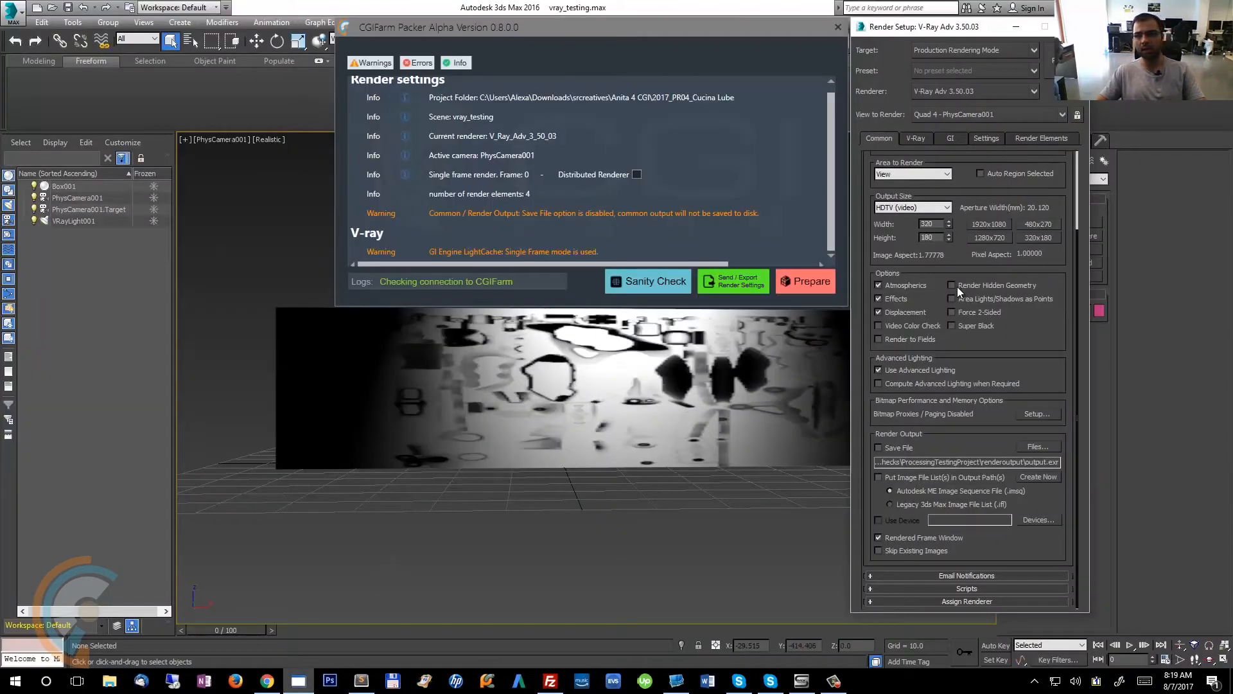
click(933, 224)
text(20)
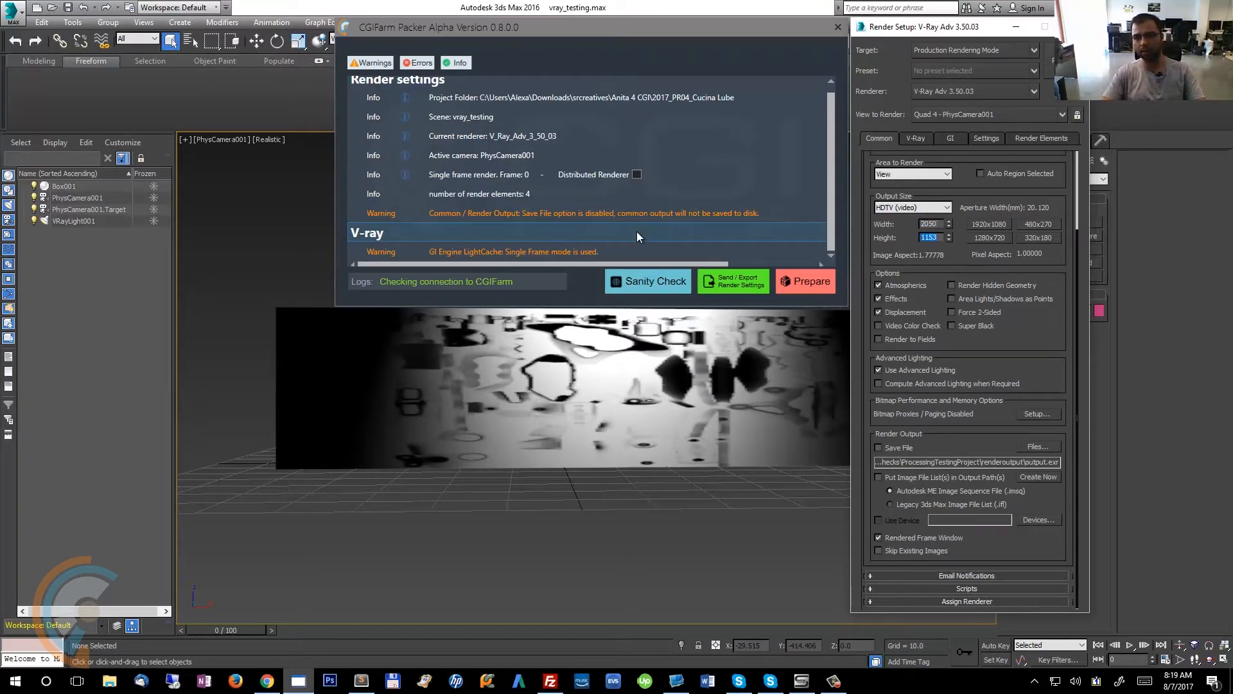
click(926, 236)
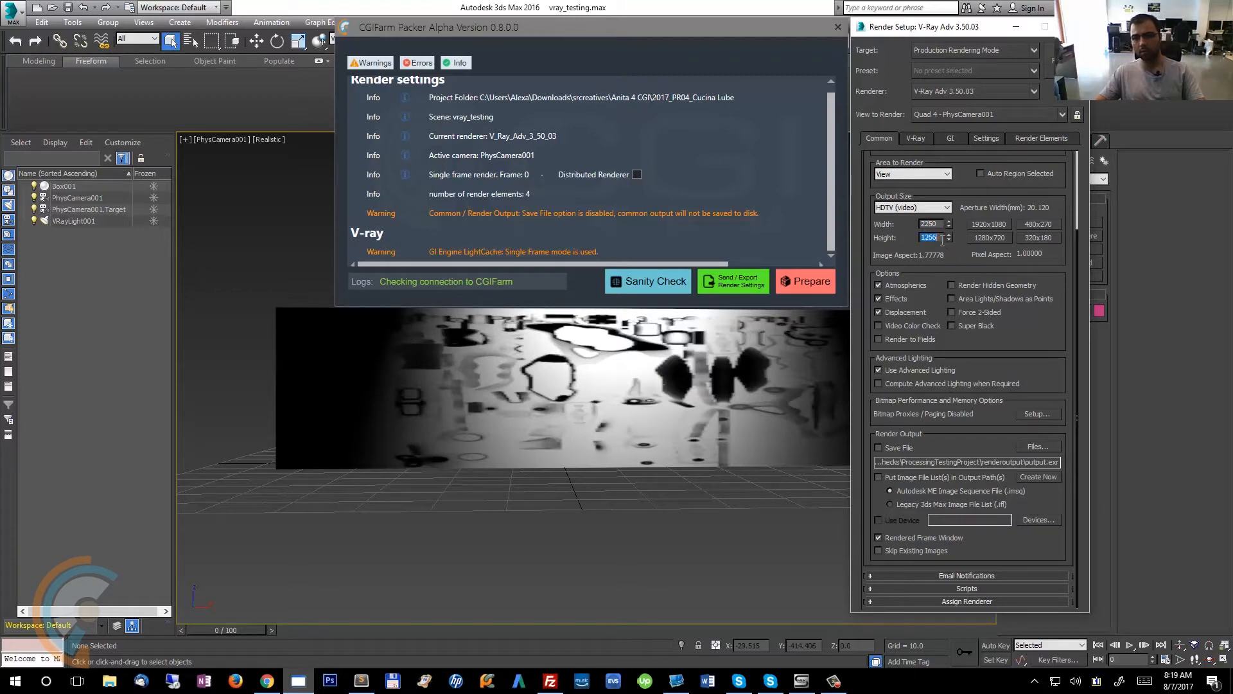
mouse_move(1039, 220)
mouse_down()
mouse_move(1078, 453)
mouse_move(1018, 207)
mouse_up()
Close Render Setup and send the render settings from the CGIFarm packer to the browser as the job's post upload.
click(923, 137)
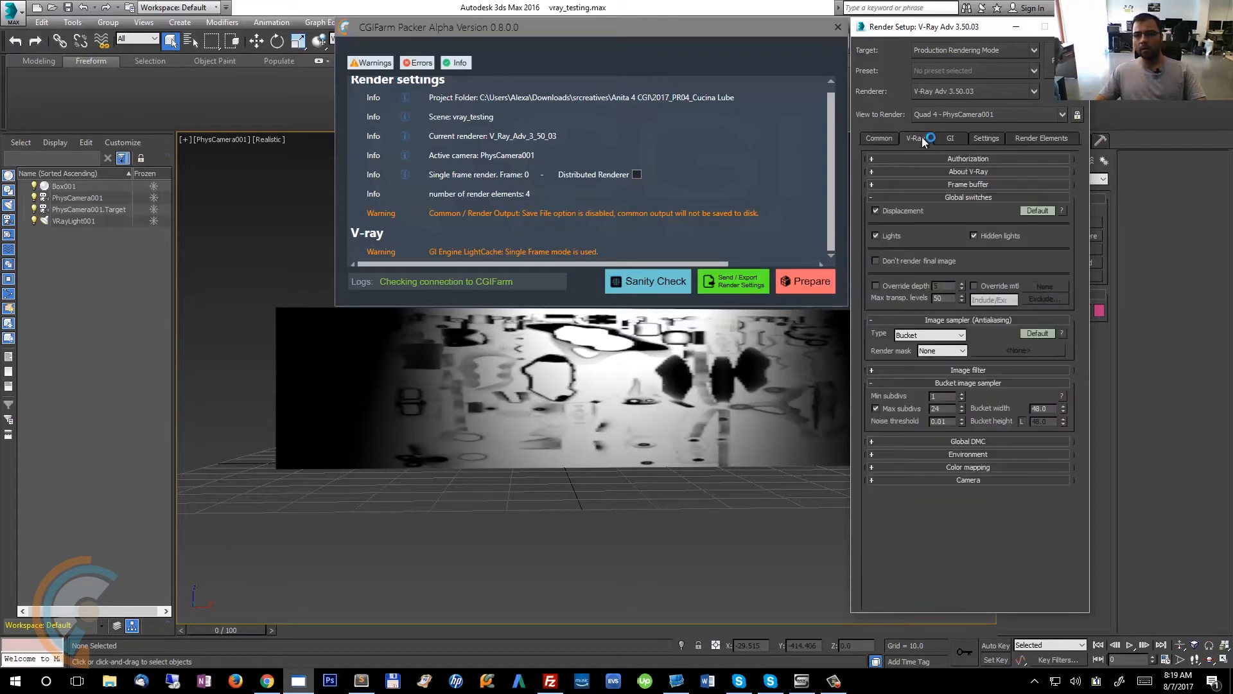
click(895, 137)
click(1074, 26)
drag(761, 23, 715, 39)
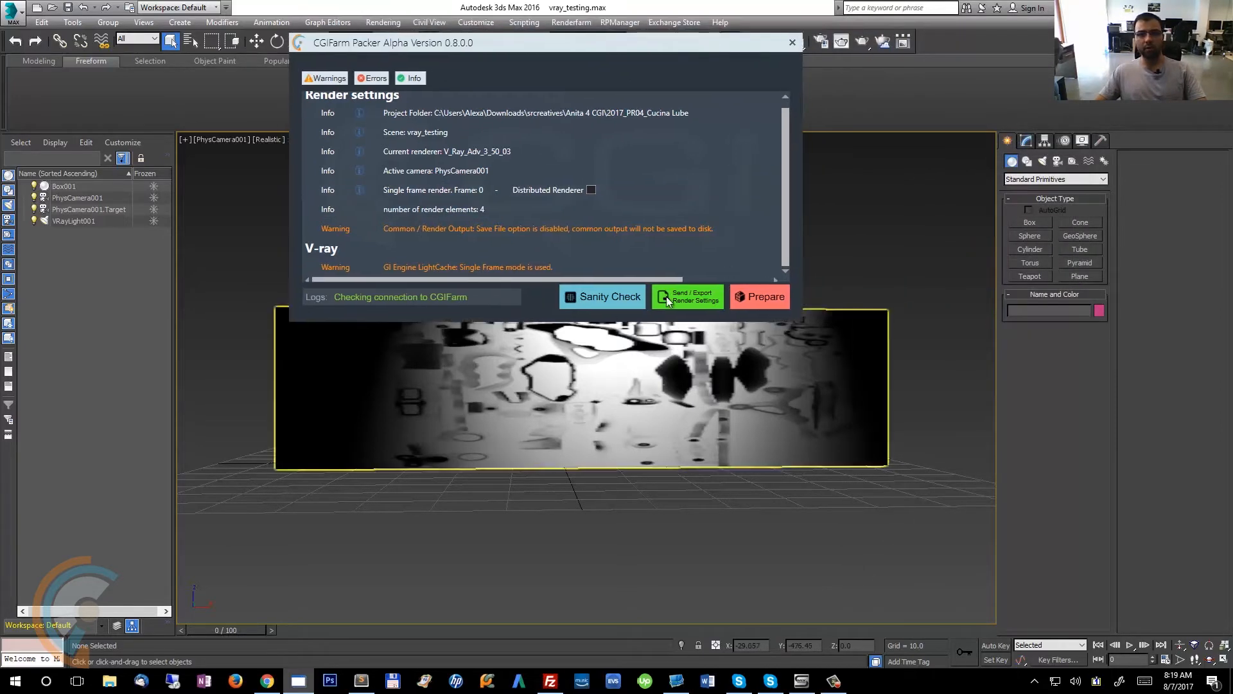
click(689, 302)
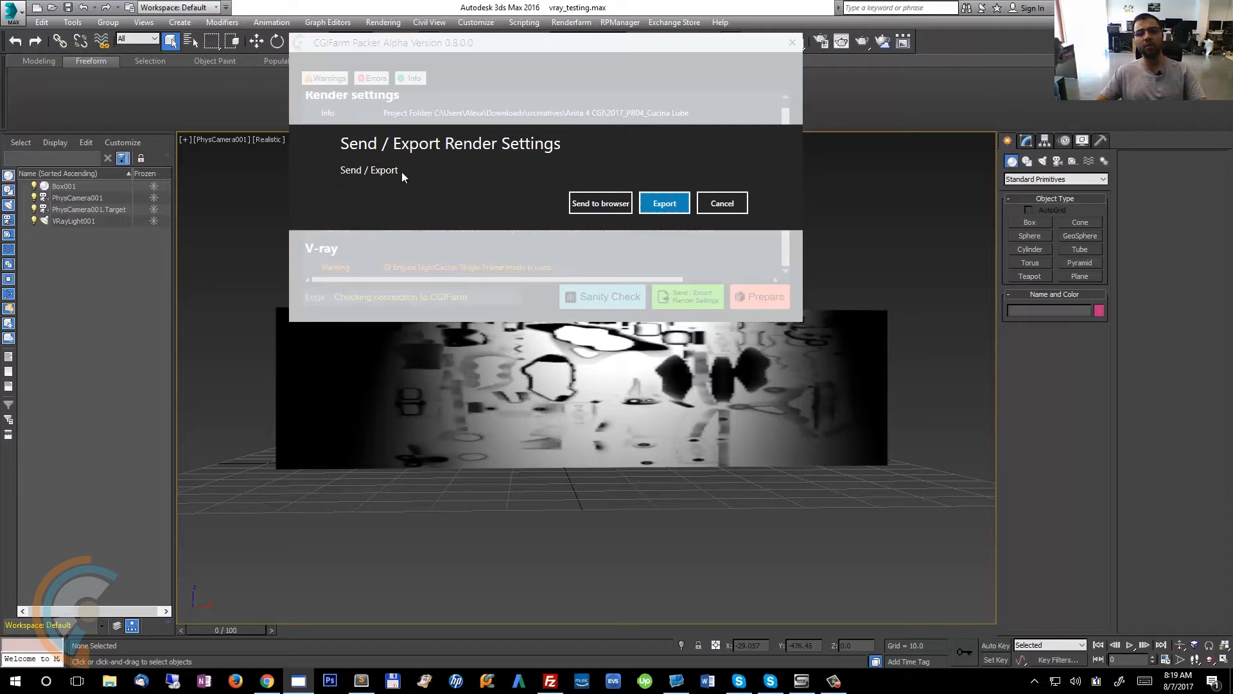
click(608, 203)
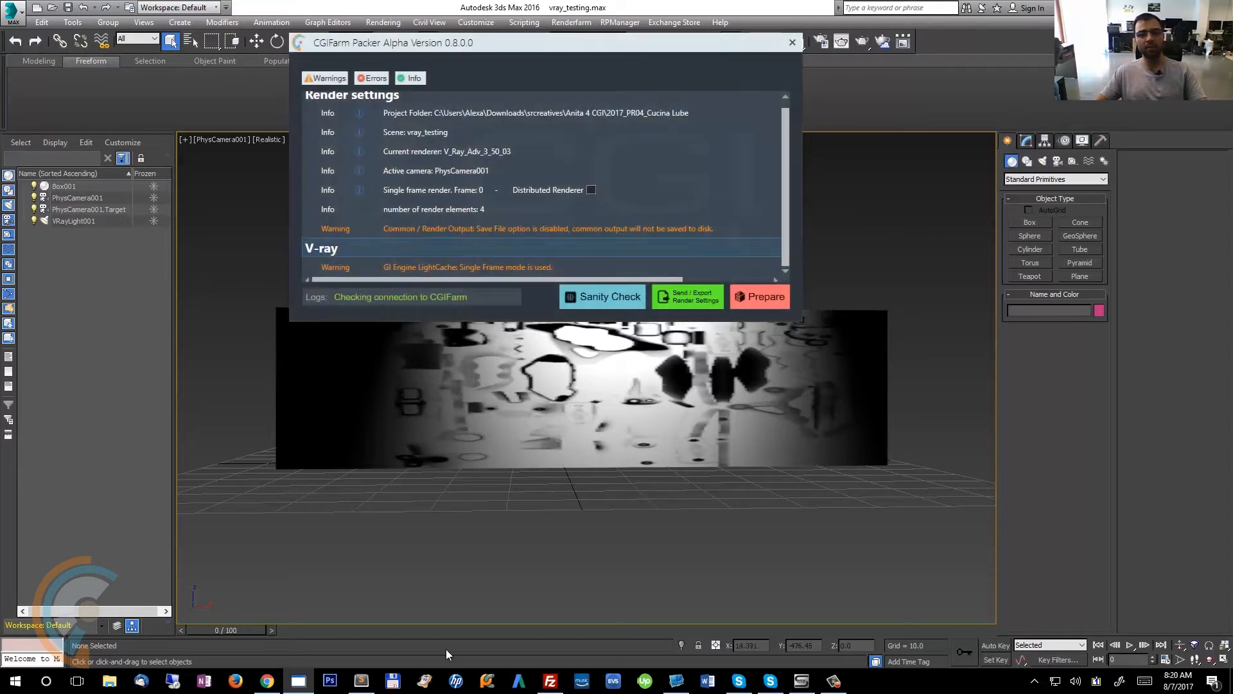
click(281, 685)
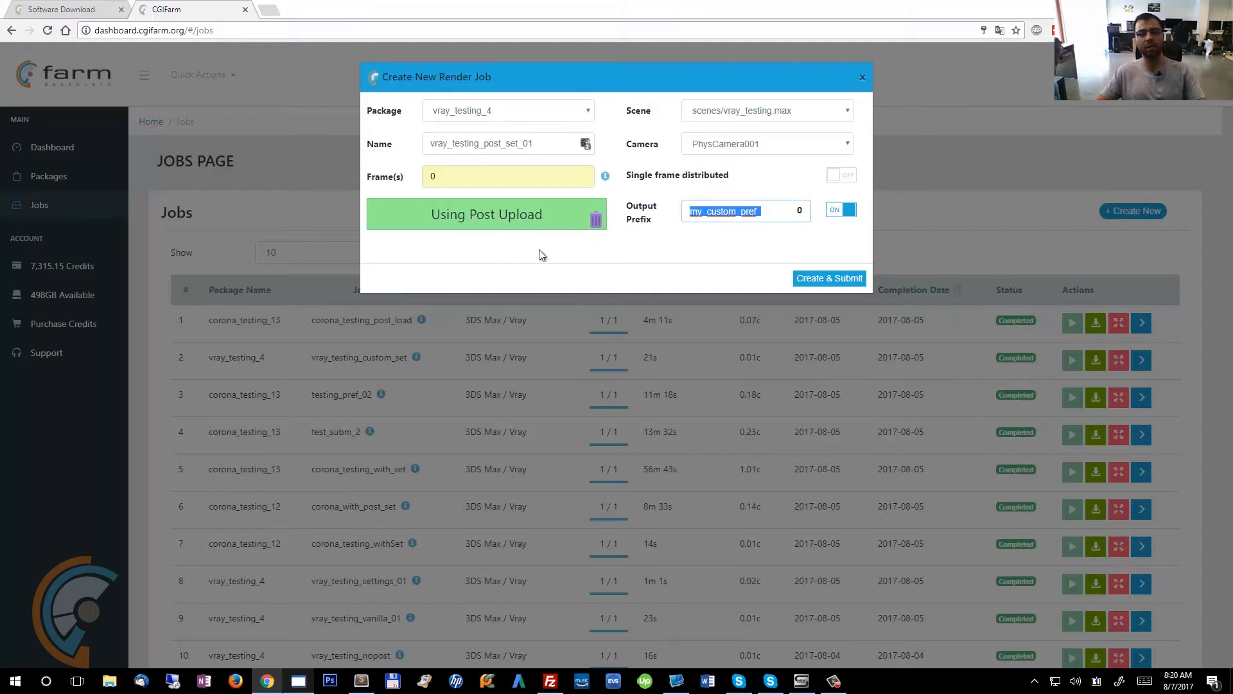
Create and submit the render job, then close the job dialog.
click(836, 282)
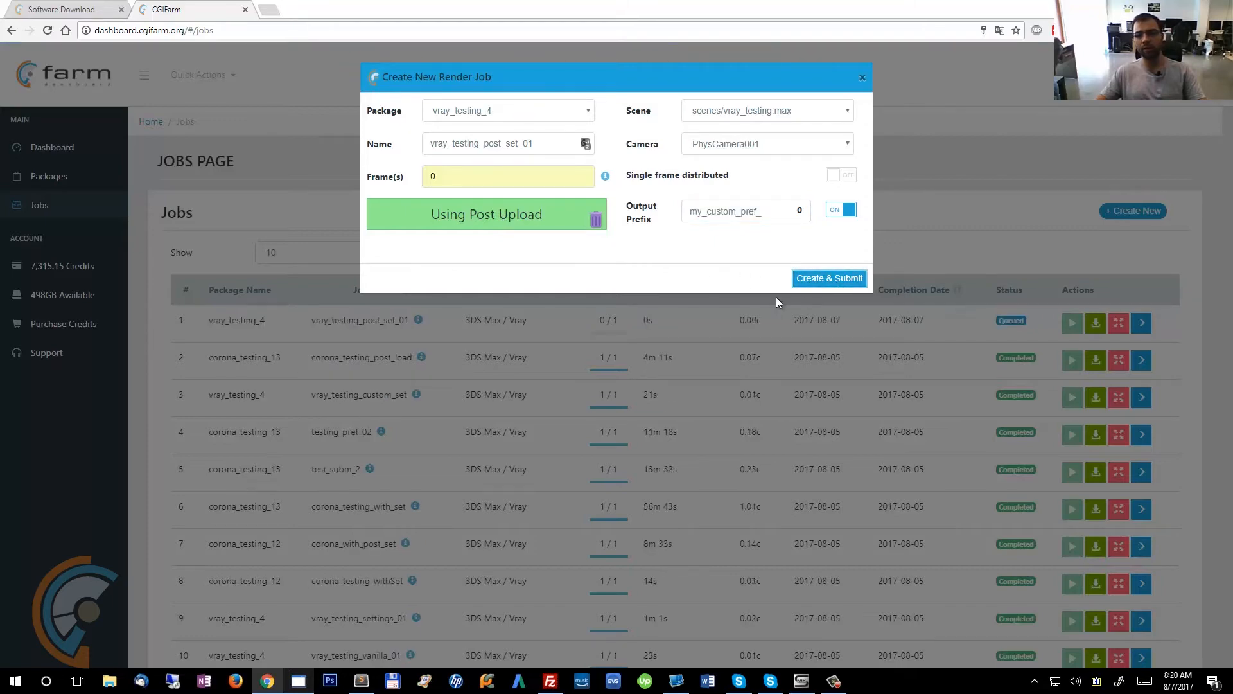
click(861, 78)
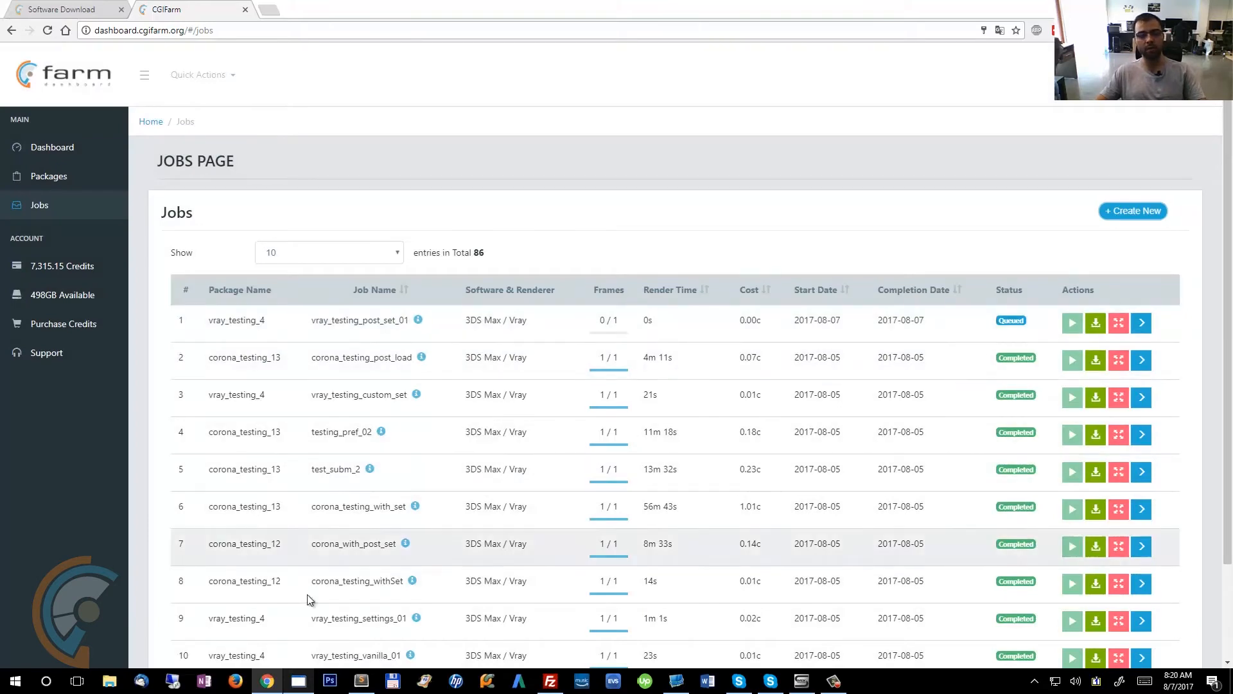
Export the render settings from the packer to a JSON file named vray_custom_settings in the export settings folder.
click(300, 683)
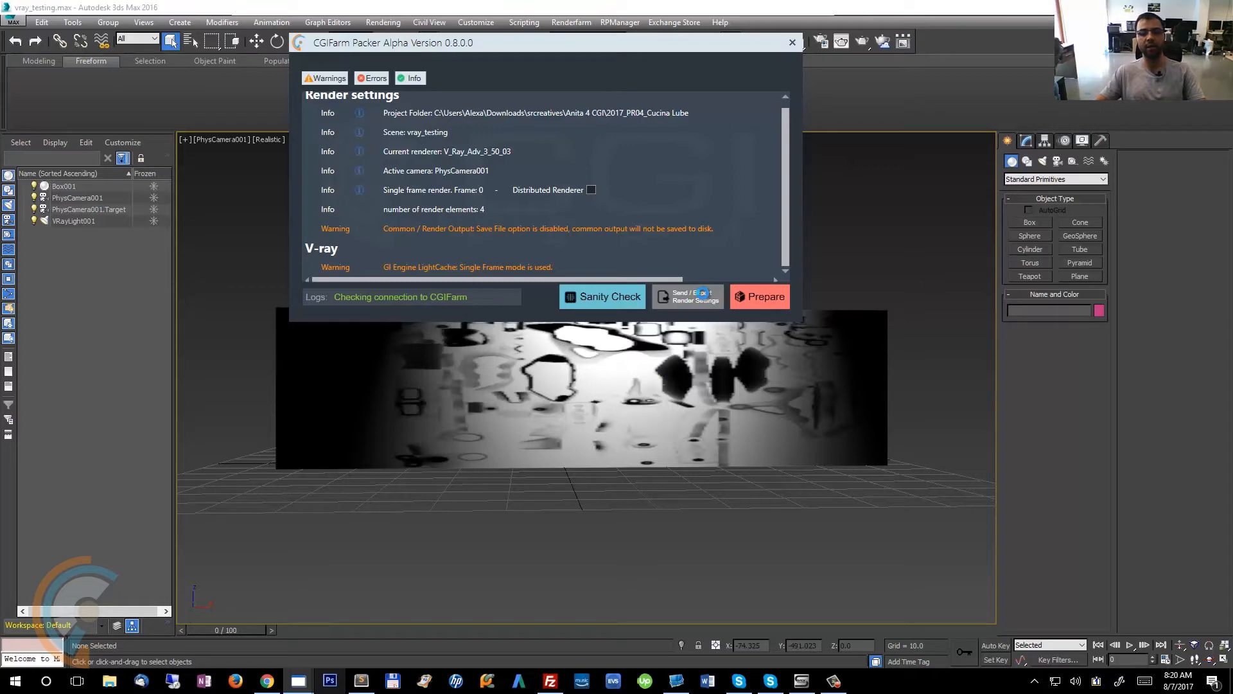
click(665, 203)
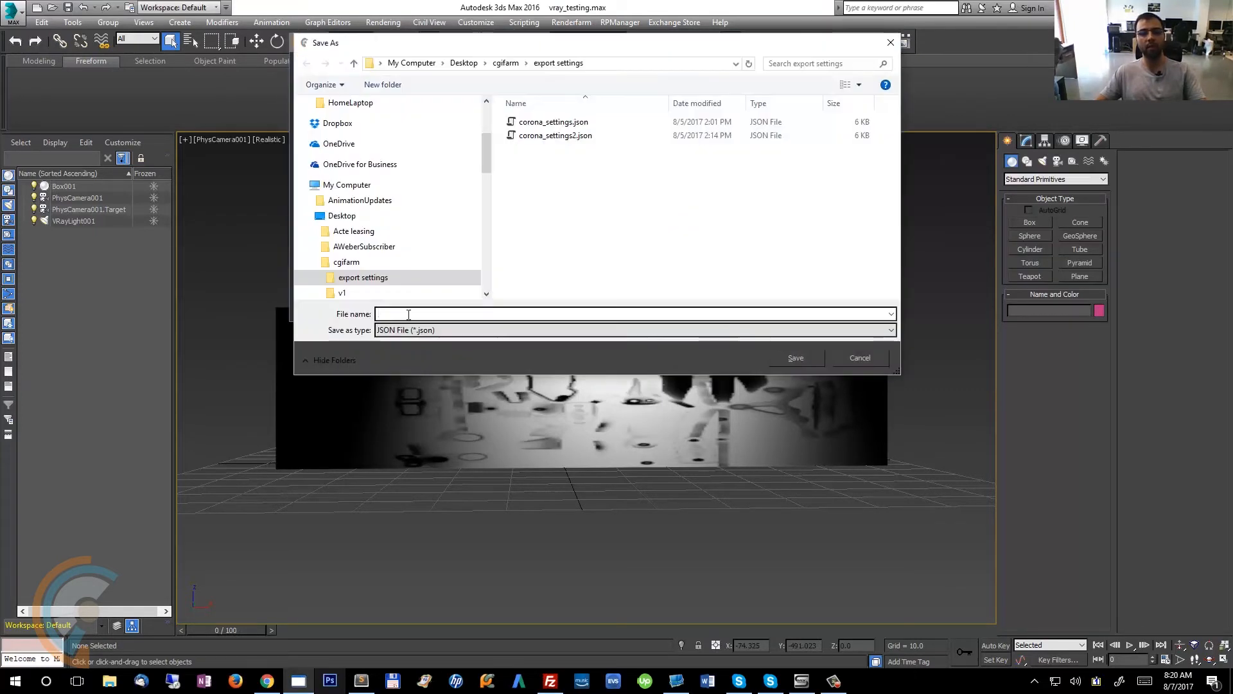
text(c)
key(BackSpace)
text(vray_custom_settings)
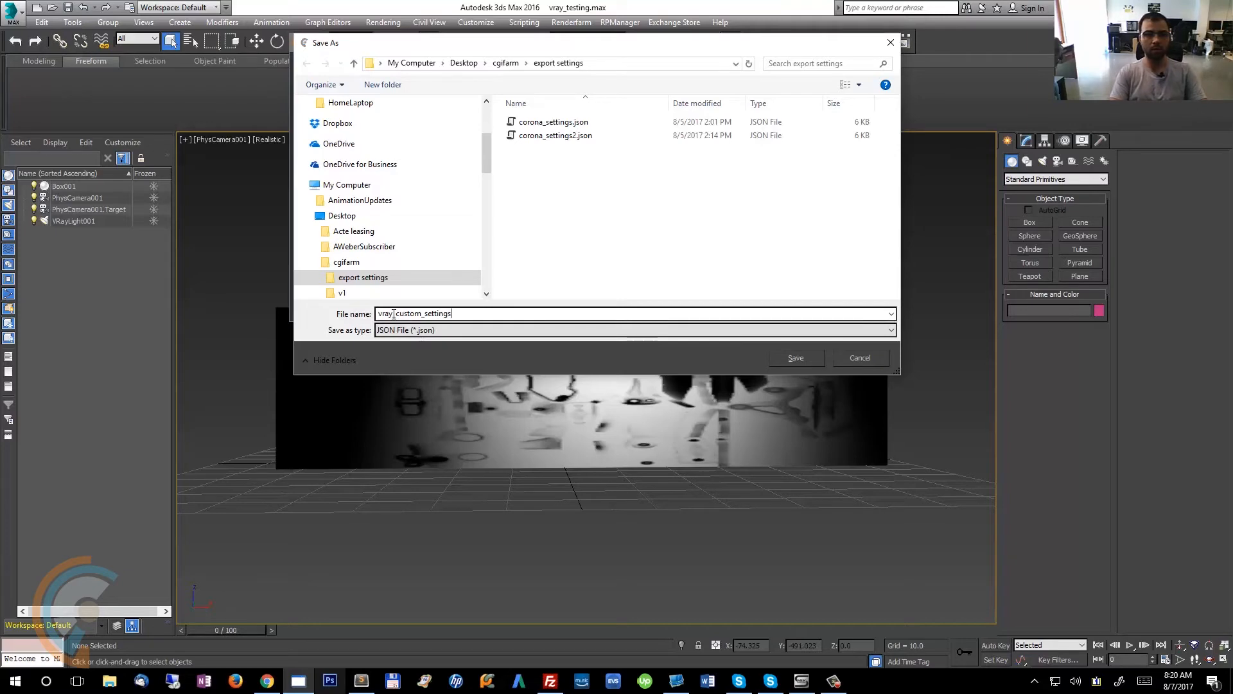
key(Return)
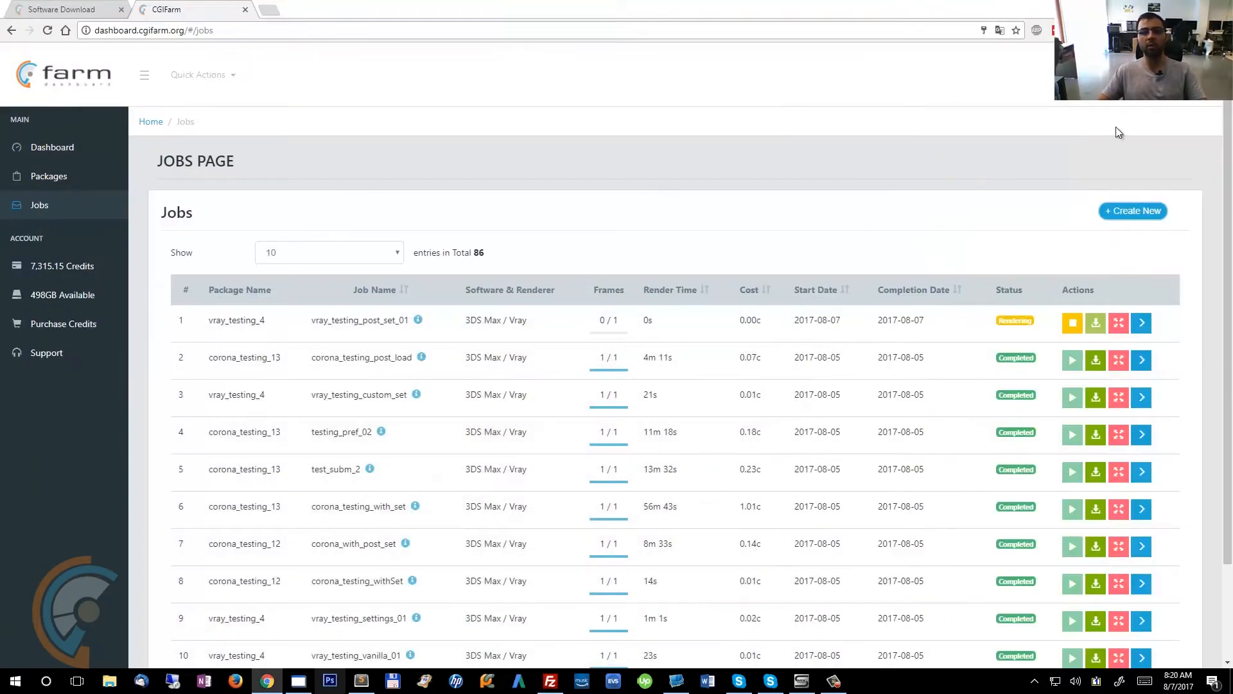
click(1119, 212)
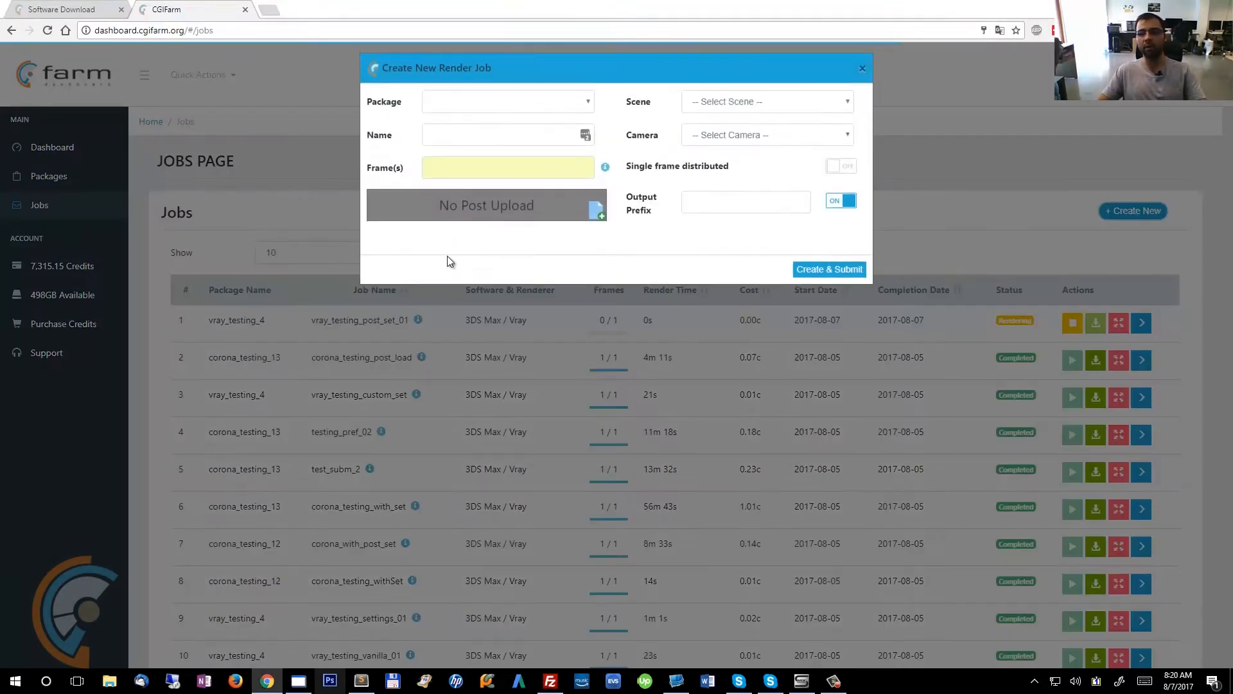
click(476, 217)
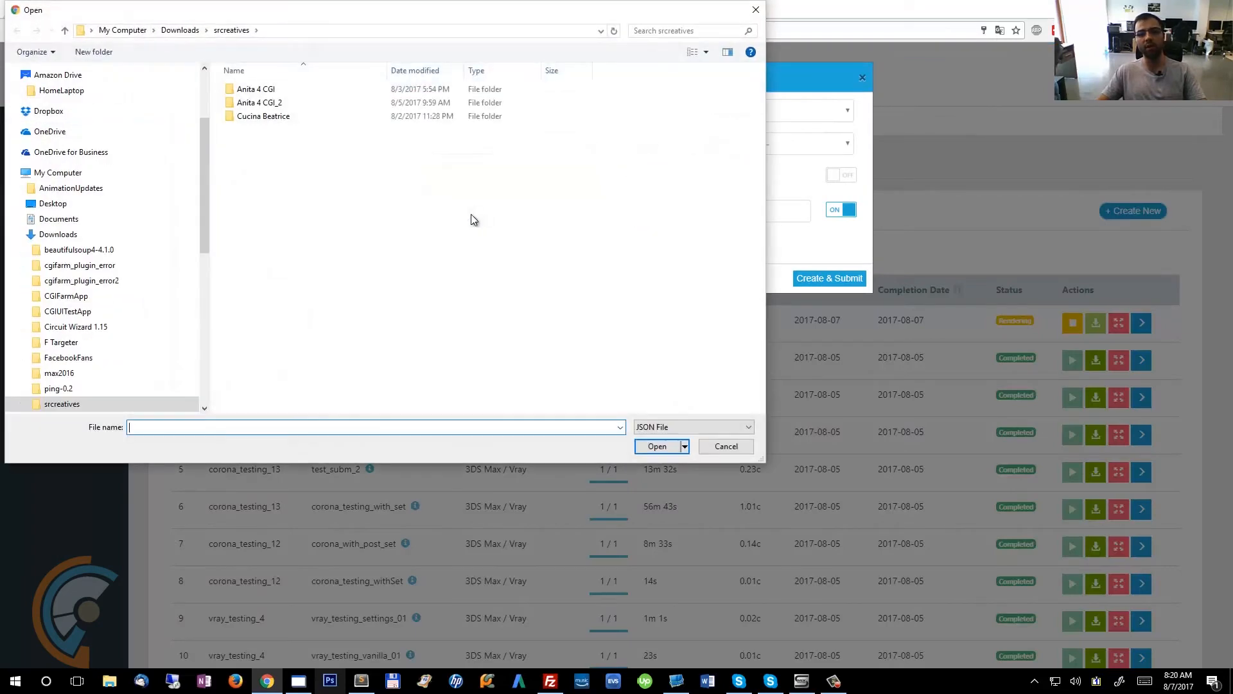
click(748, 446)
click(862, 80)
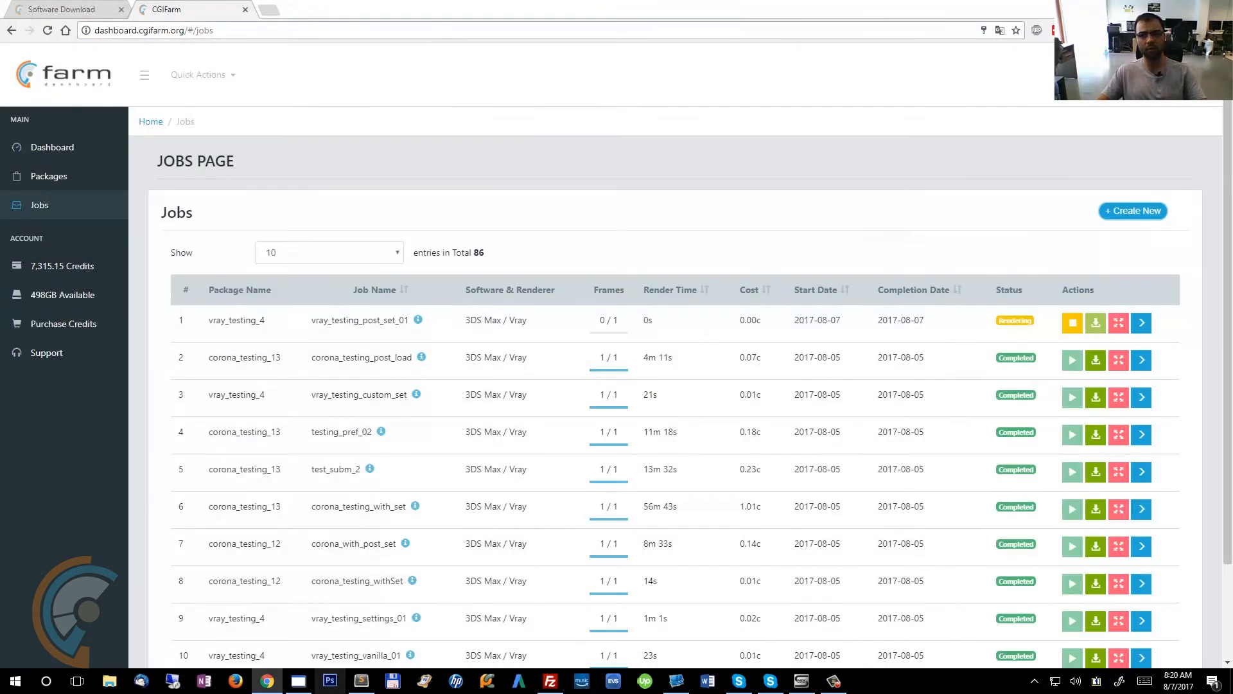
Open vray_custom_settings.json from the desktop cgifarm export settings folder in Sublime Text.
key(super+d)
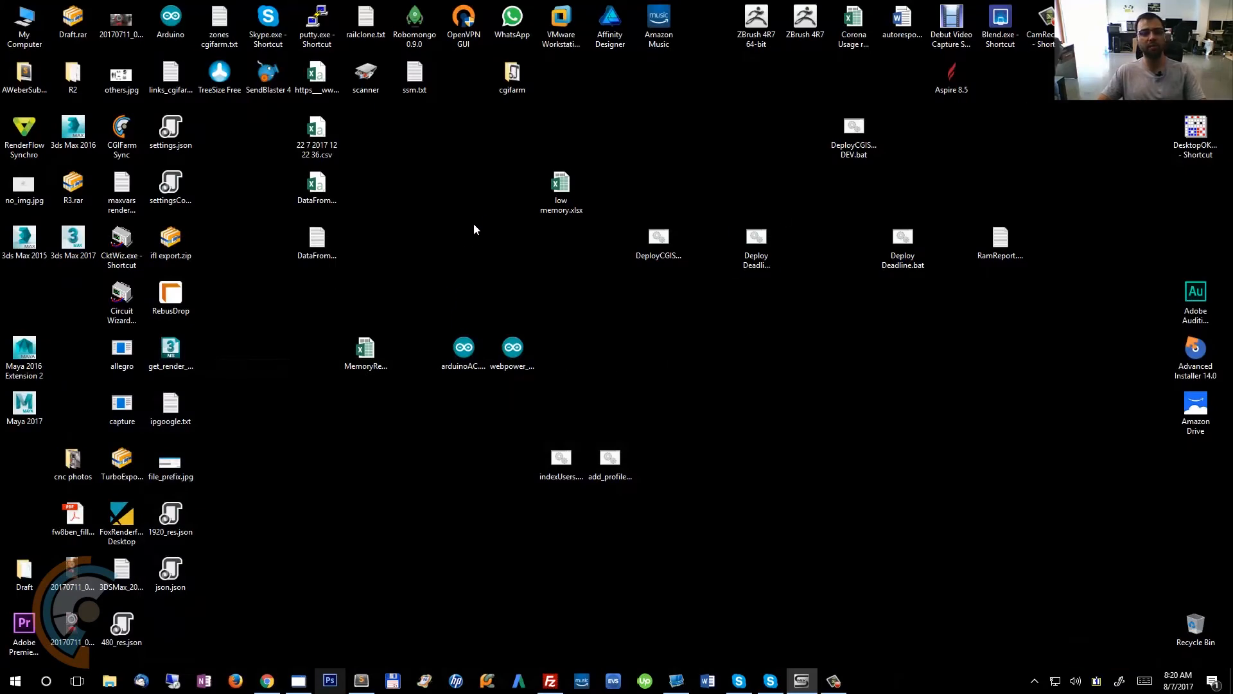
double_click(513, 86)
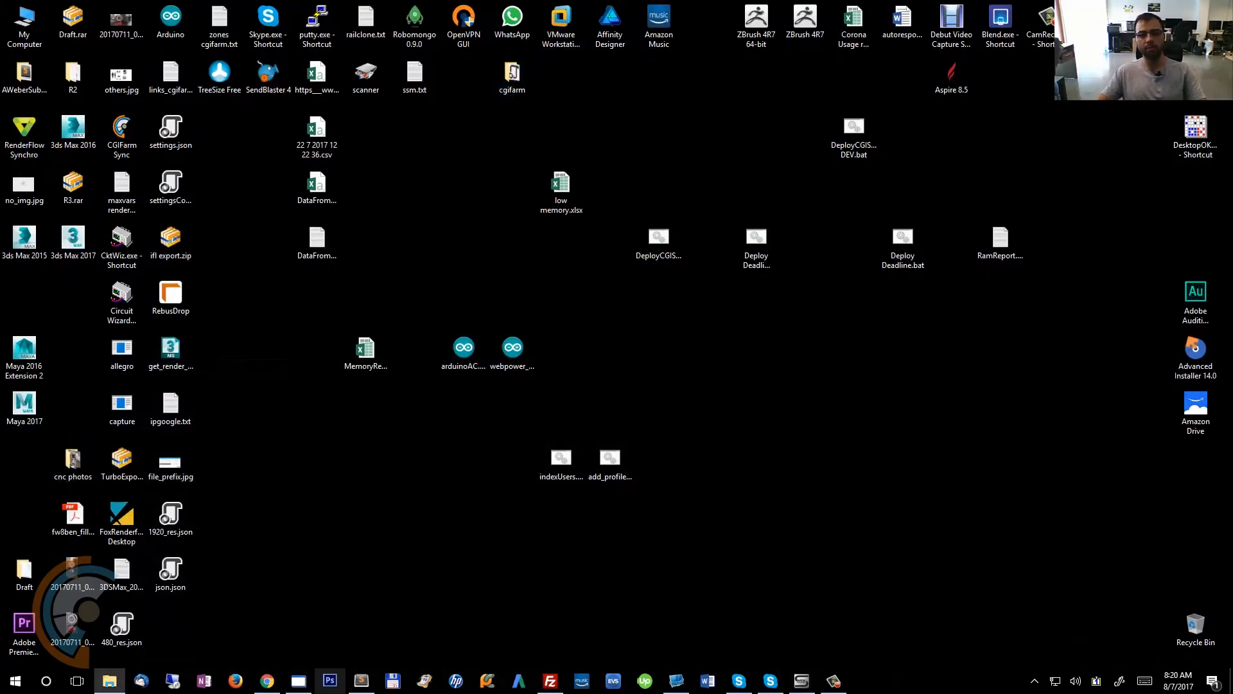
key(super+Up)
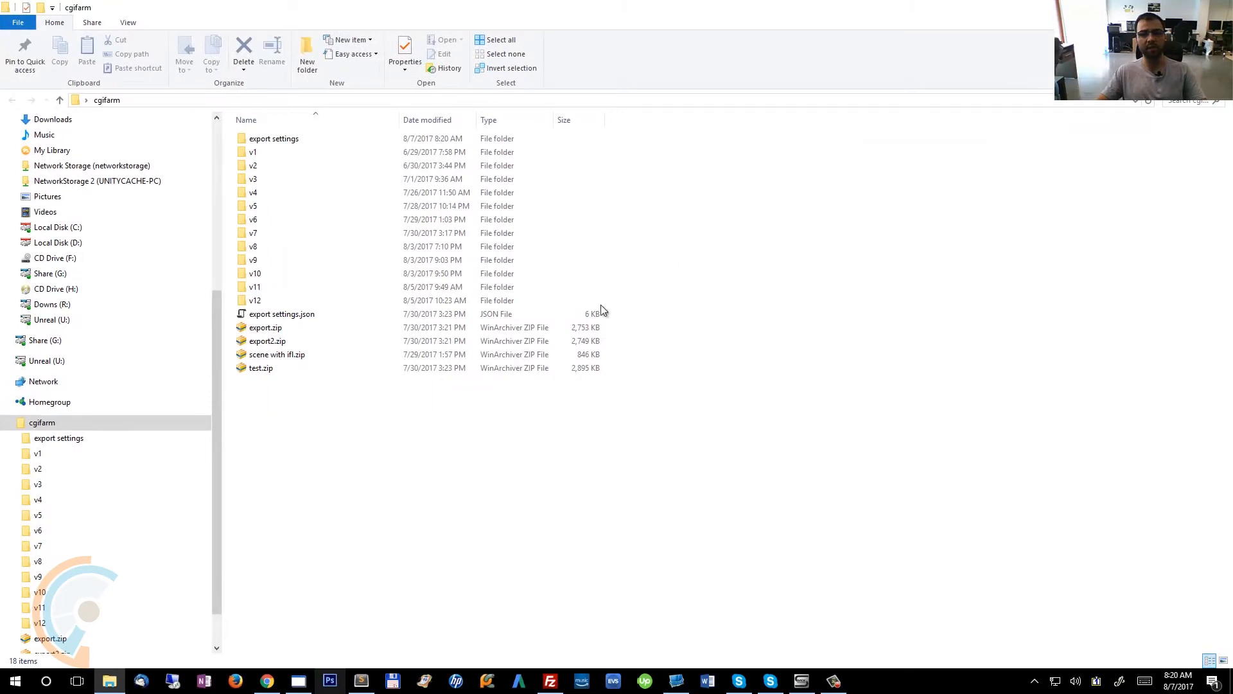
double_click(268, 137)
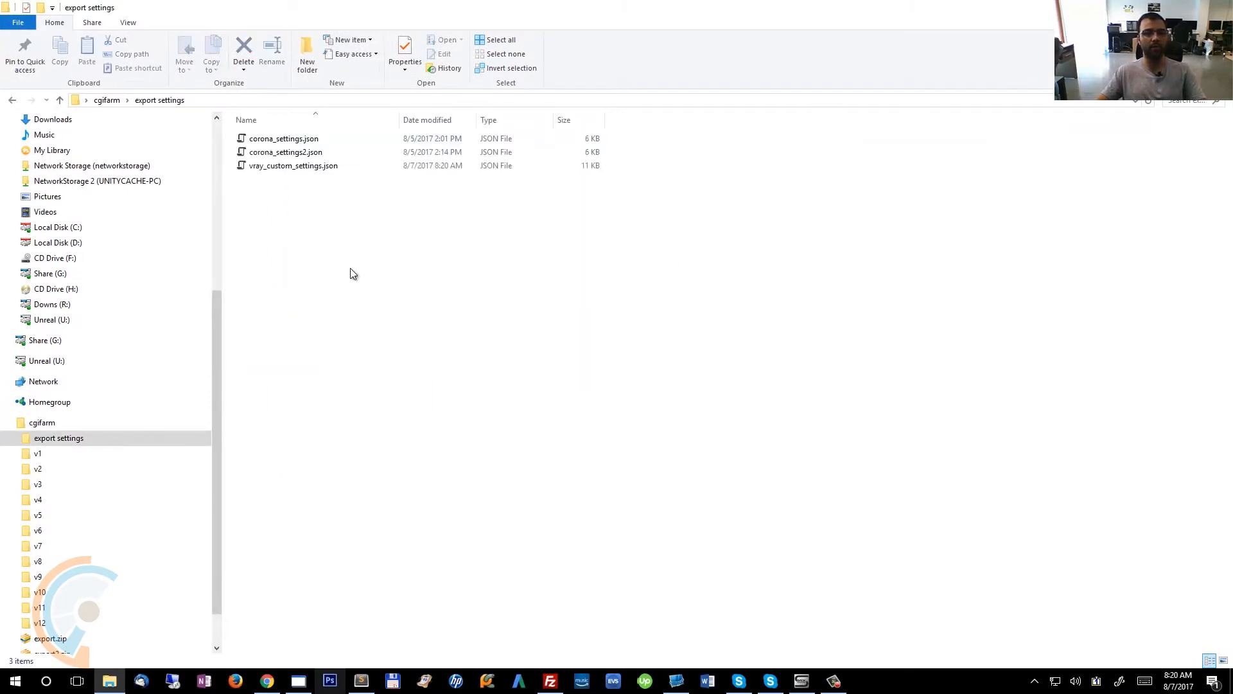
click(283, 165)
right_click(284, 166)
click(199, 188)
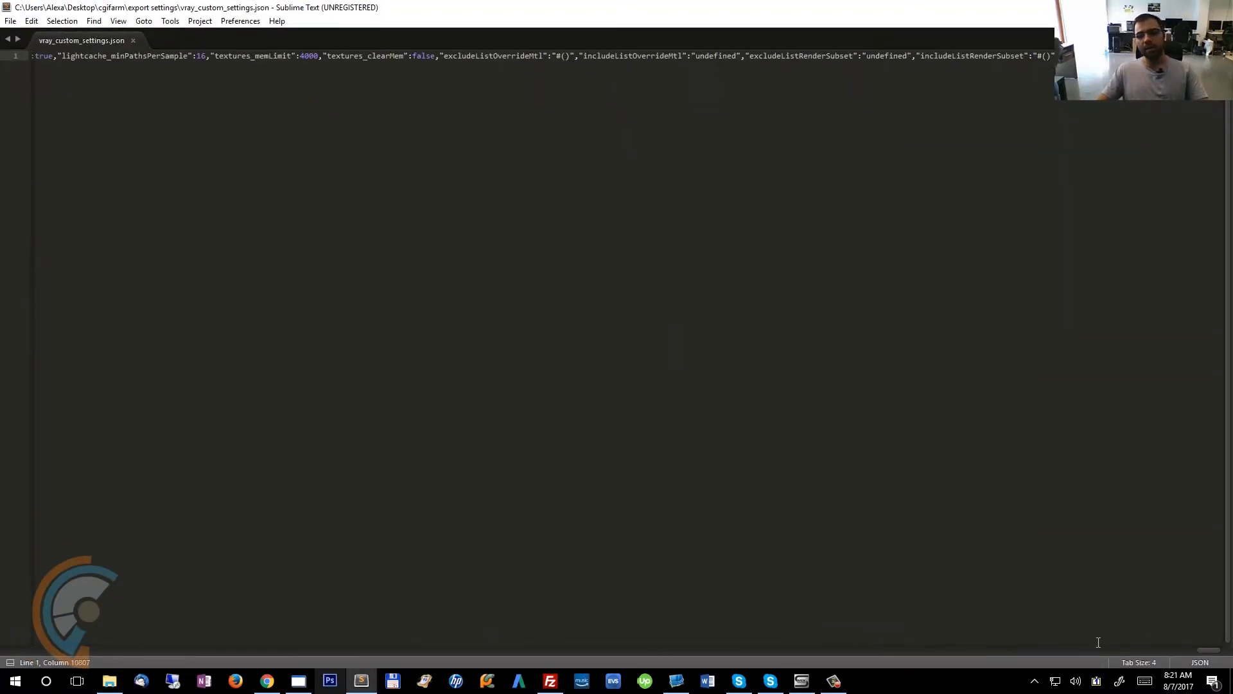
Copy the entire contents of the settings JSON file and return to the dashboard.
drag(1211, 650, 4, 653)
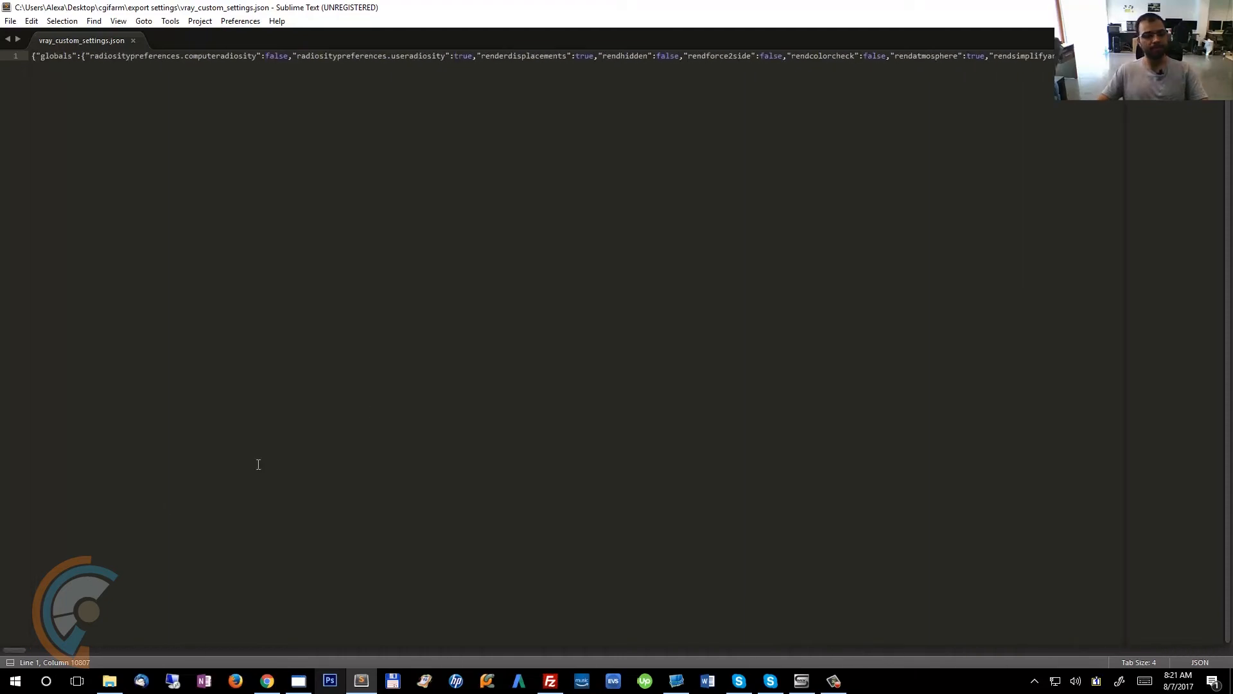
click(429, 387)
key(ctrl+a)
key(ctrl+c)
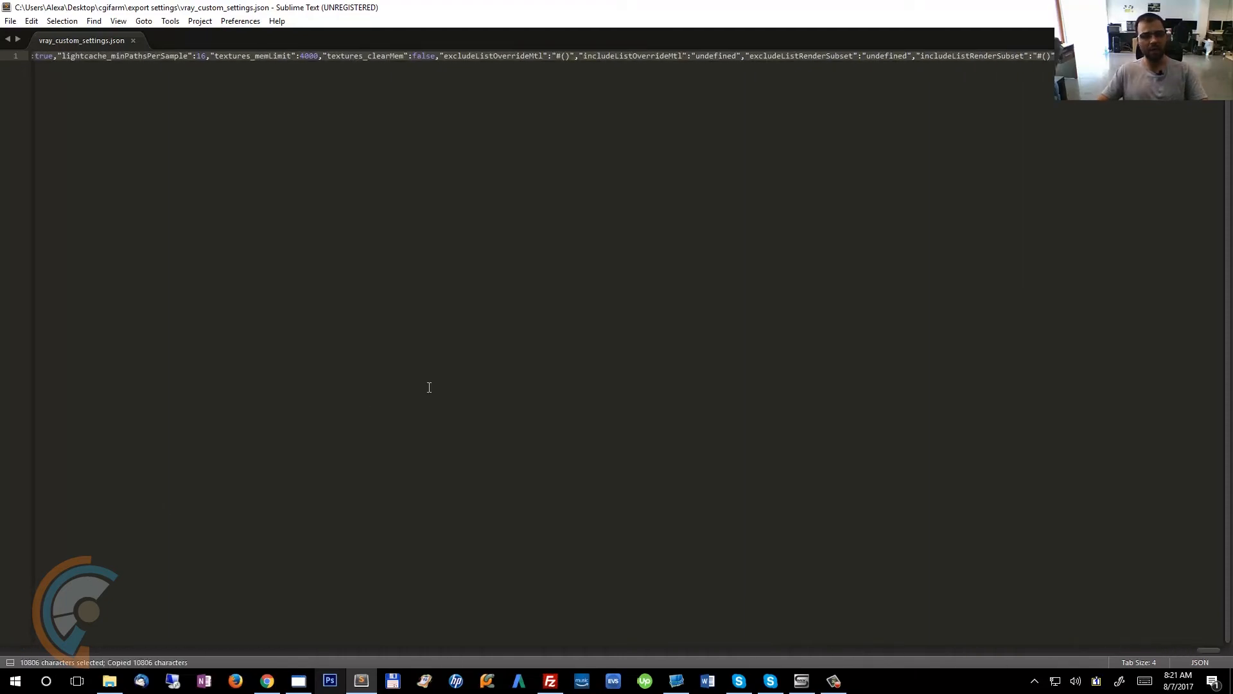
click(268, 681)
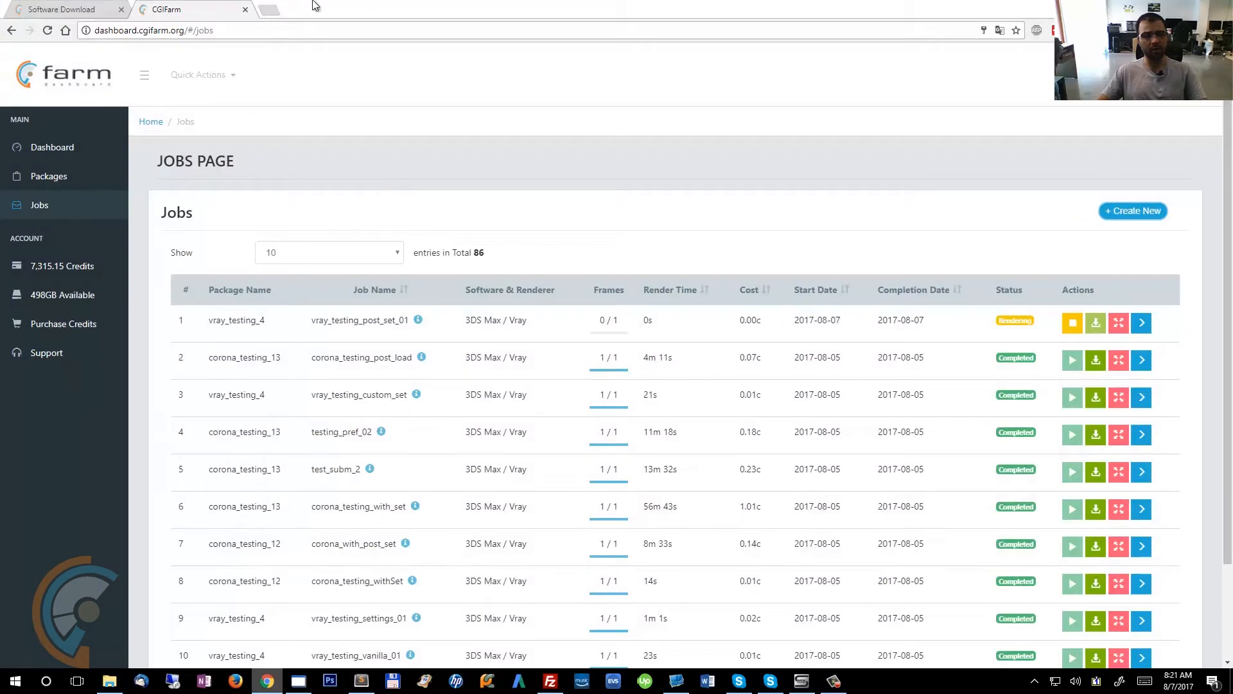
Open the JSON Formatter & Validator site in a new tab, paste the copied settings and format them.
click(269, 10)
text(j)
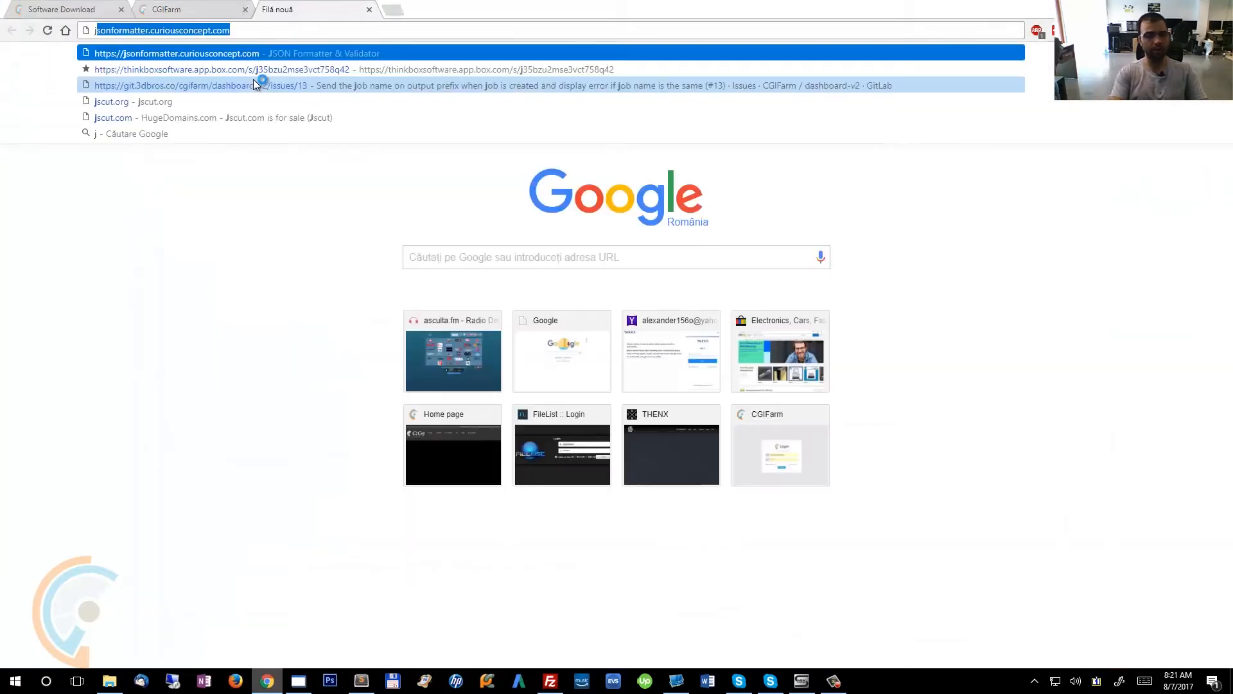
key(Return)
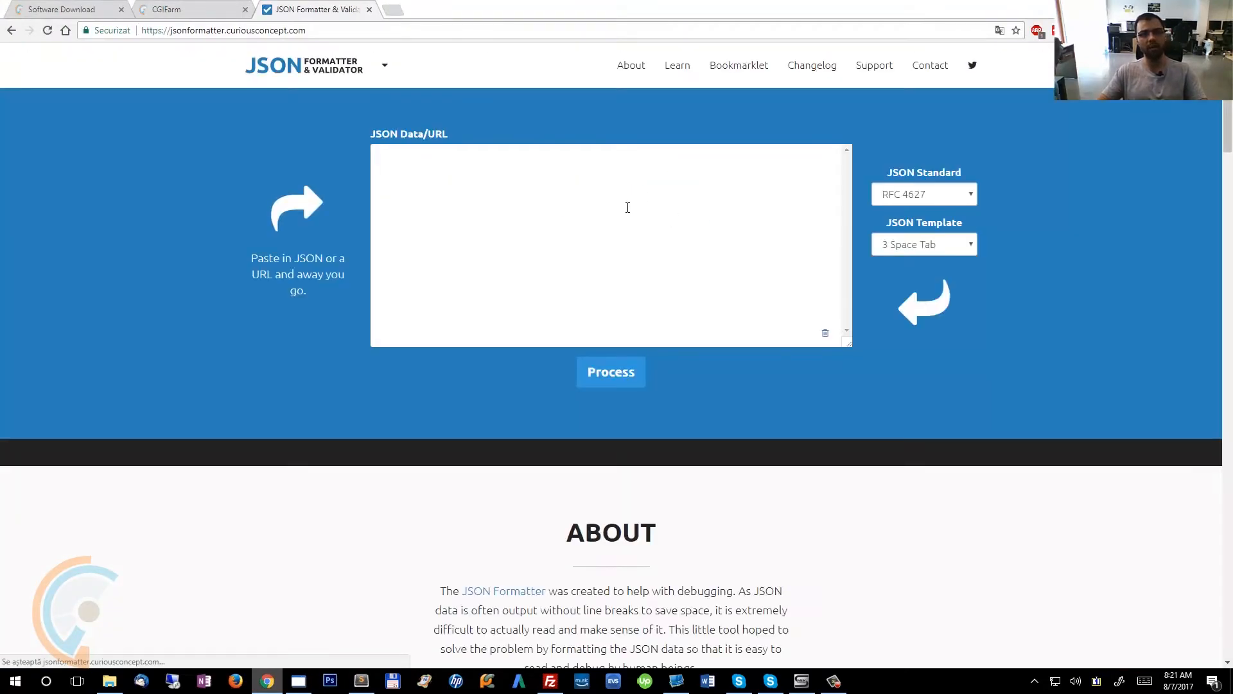
click(556, 190)
key(ctrl+v)
click(611, 376)
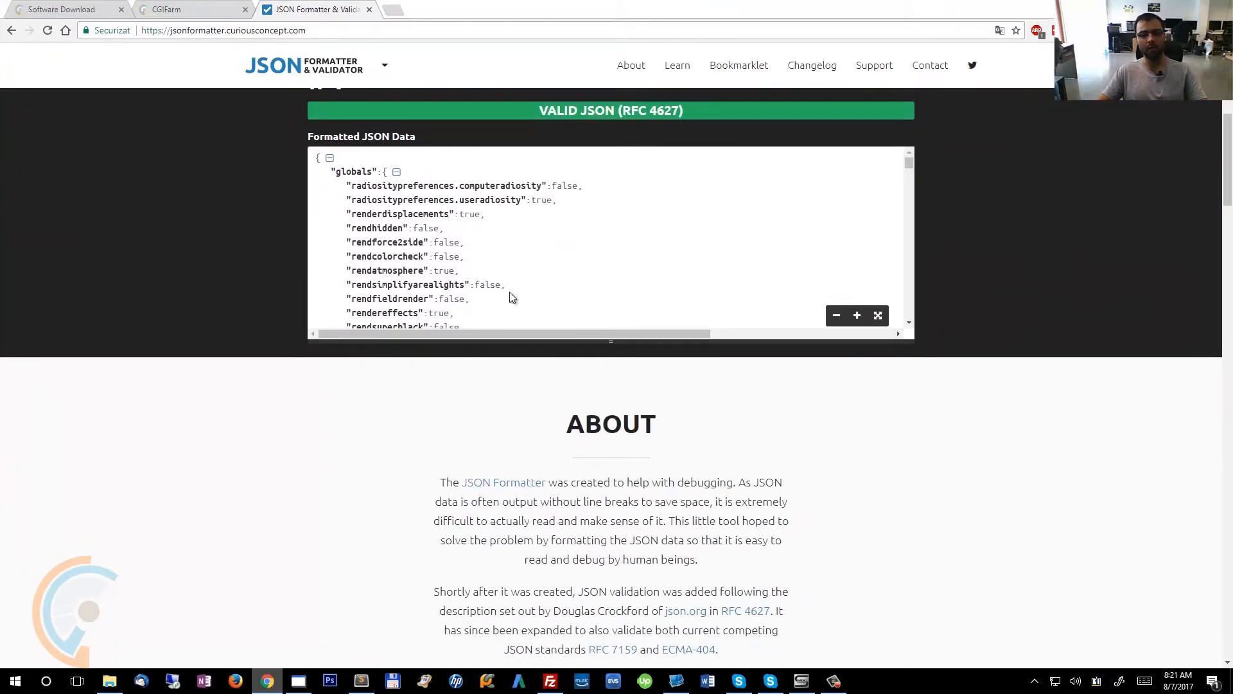
Copy the formatted JSON, replace the contents of vray_custom_settings.json with it and save the file.
click(525, 298)
key(ctrl+a)
key(alt+Tab)
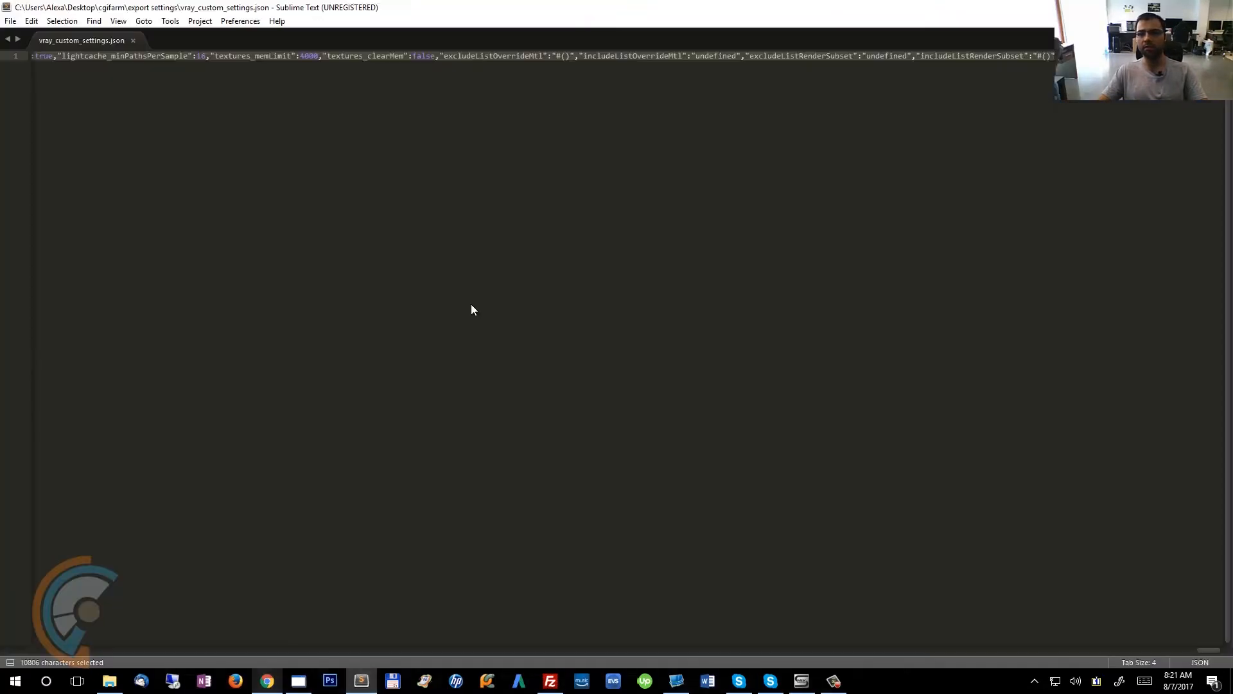
key(ctrl+v)
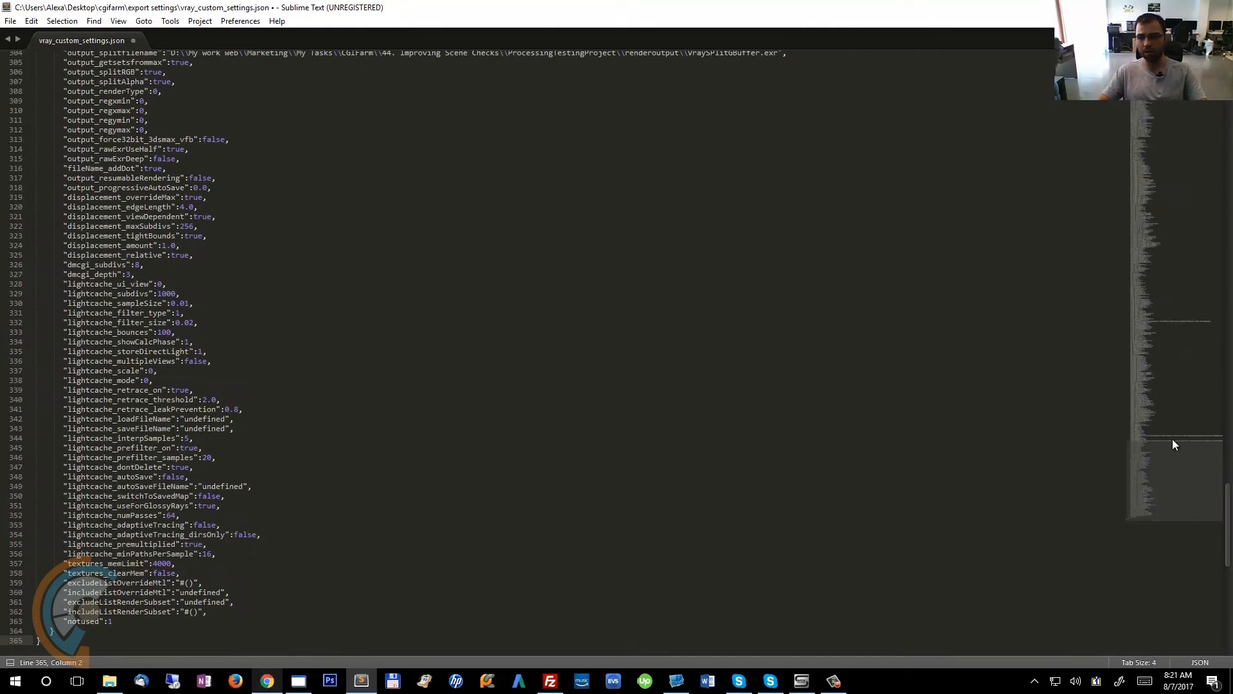
click(1133, 115)
click(677, 284)
key(ctrl+s)
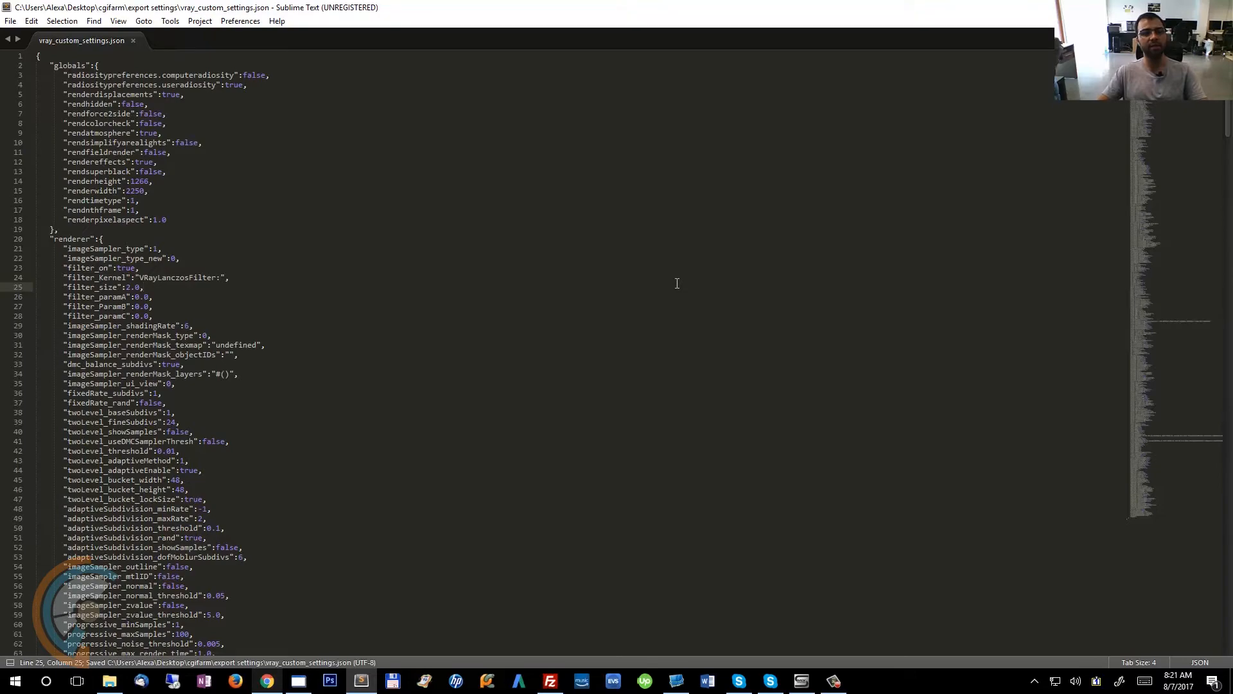
Examine the globals section of the settings file, including the render width, height and frame entries.
scroll(668, 302, down, 10)
scroll(663, 315, up, 10)
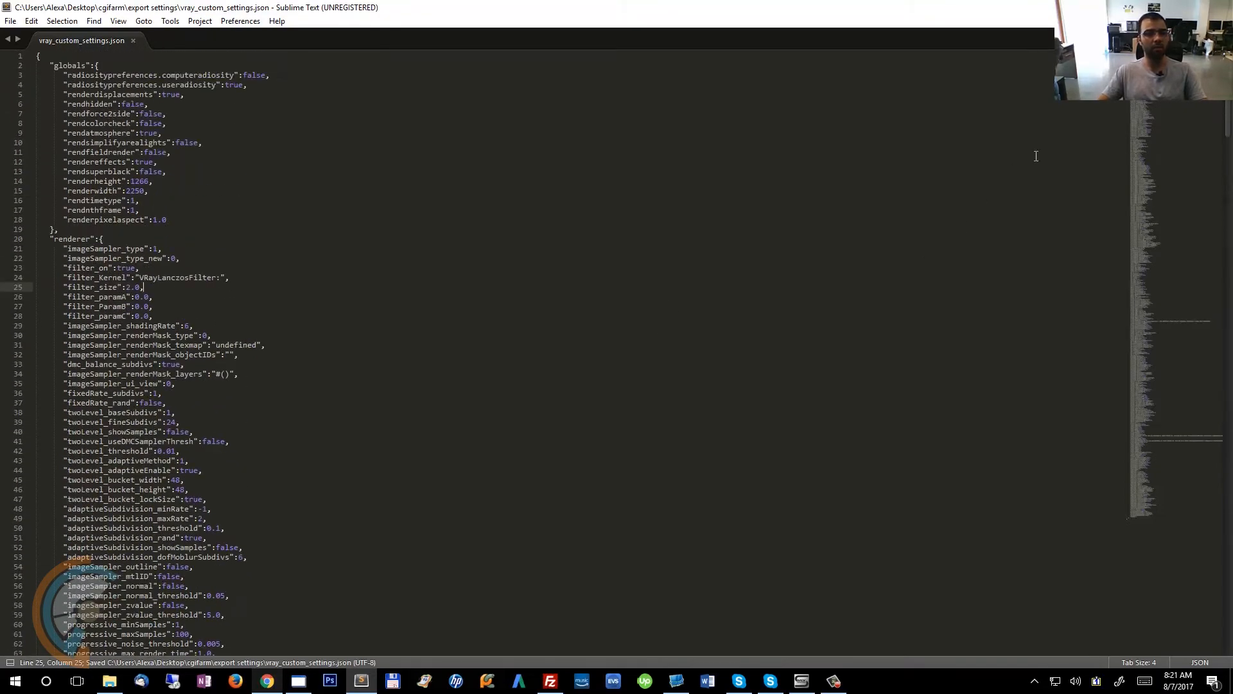
drag(1165, 91, 1123, 83)
click(186, 220)
click(218, 67)
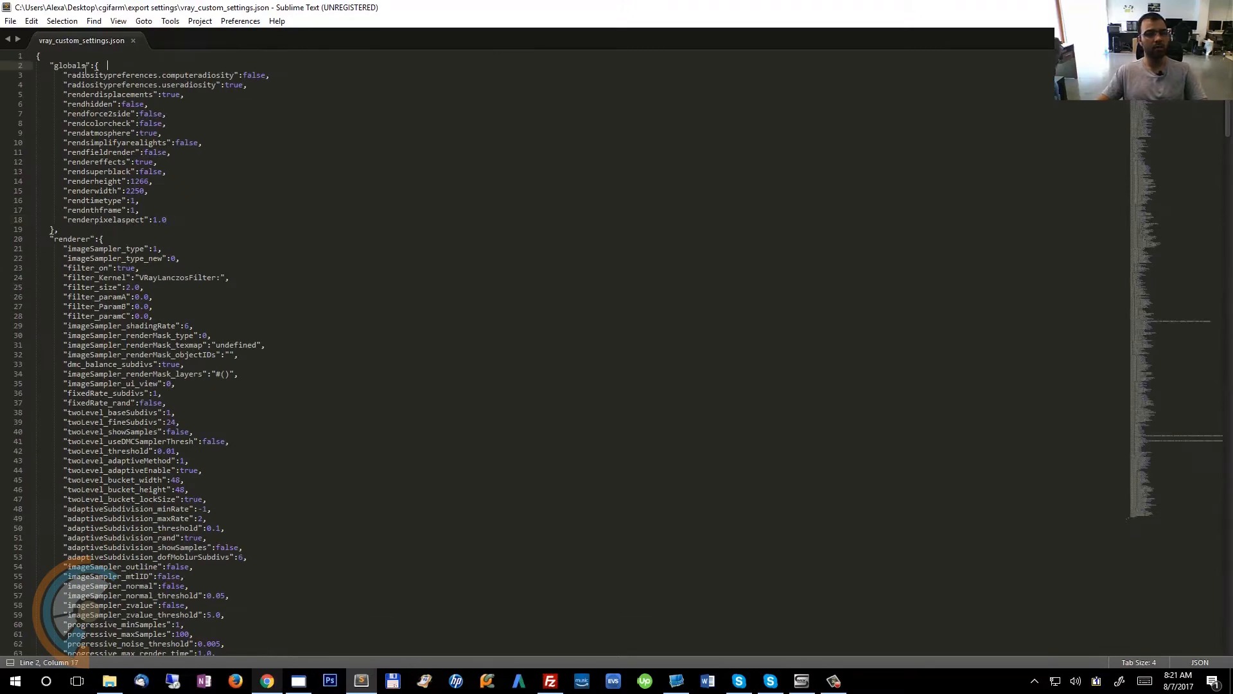
click(282, 103)
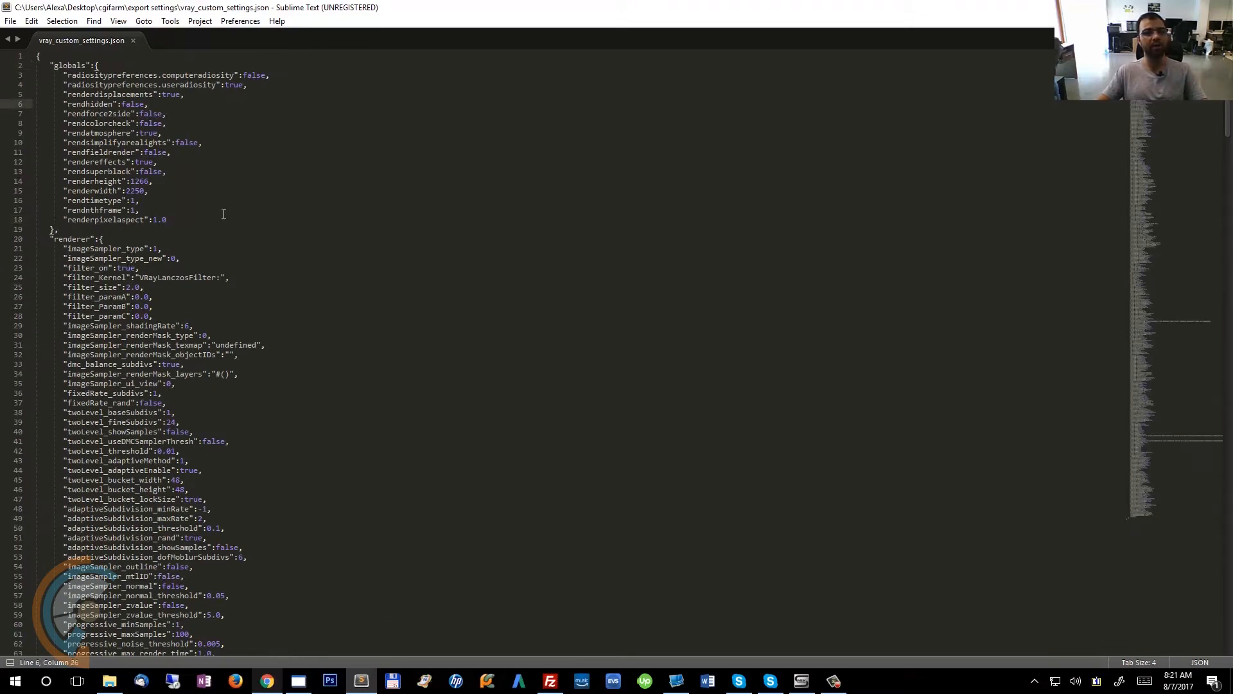
click(194, 229)
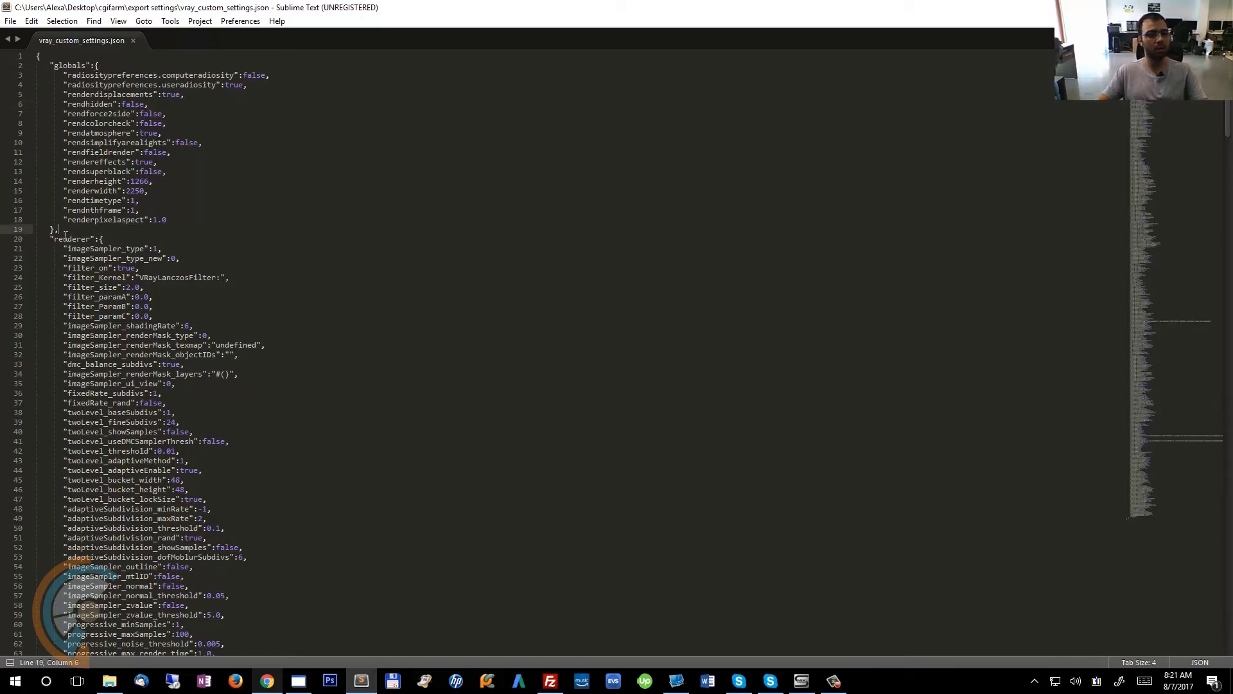
click(106, 219)
click(149, 191)
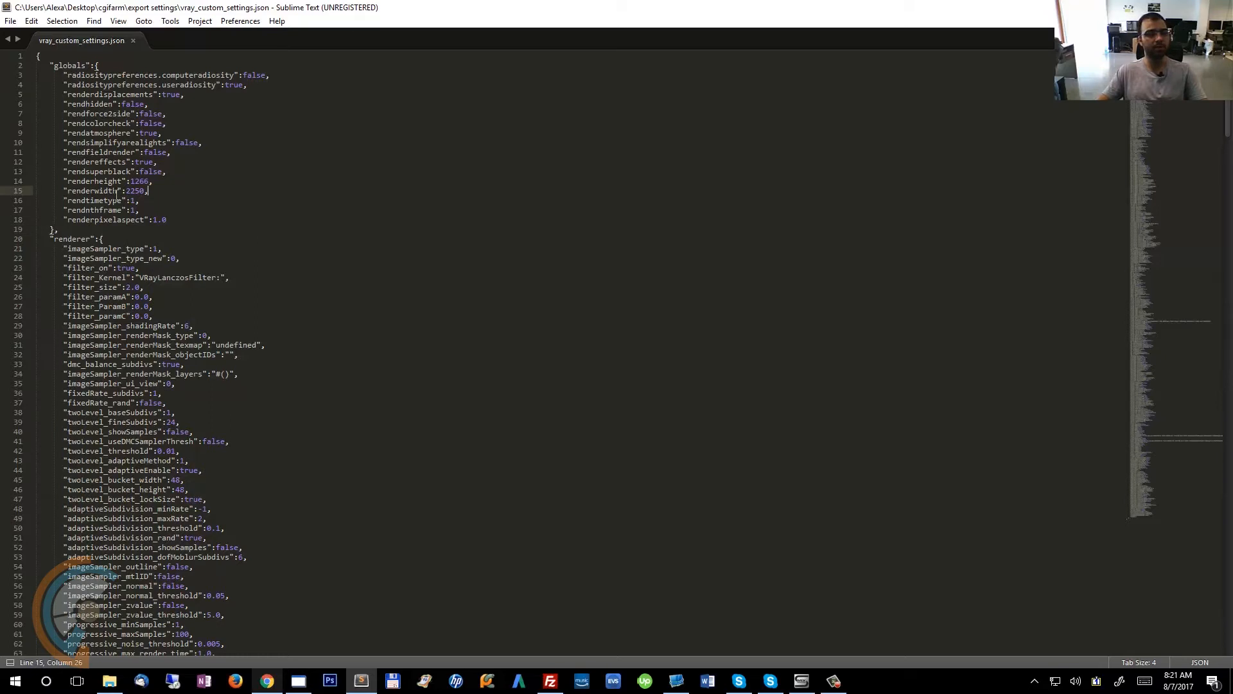
double_click(95, 182)
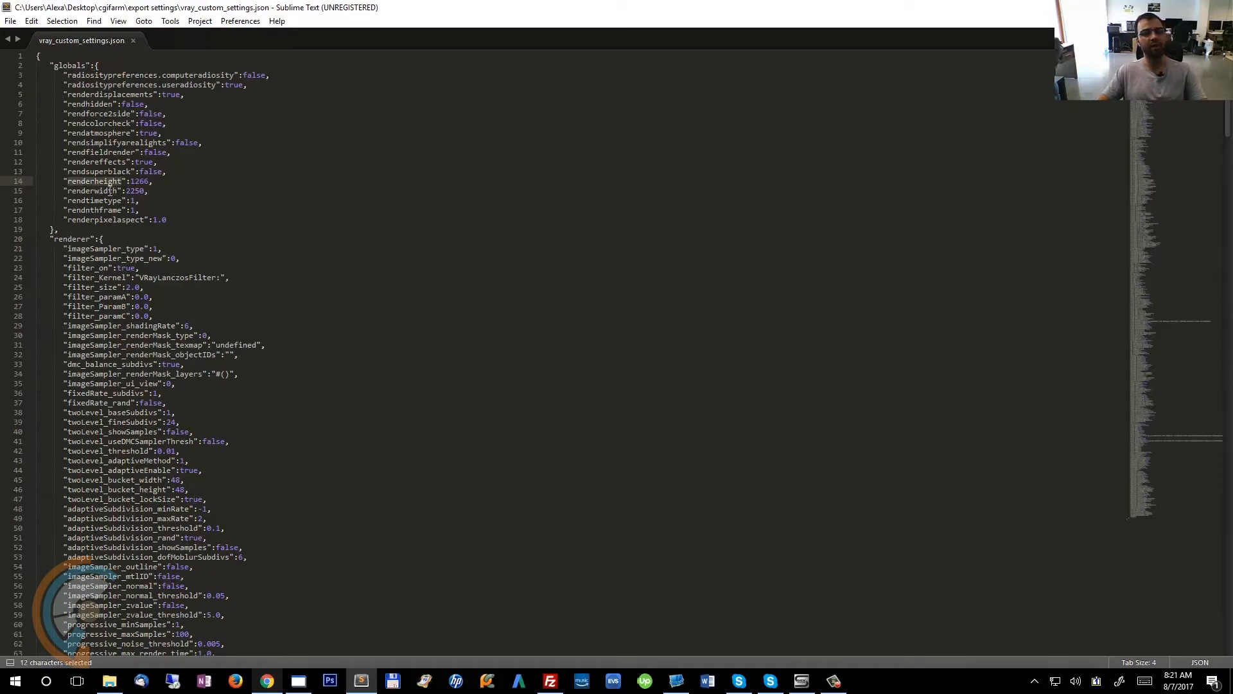
double_click(120, 192)
click(122, 191)
click(128, 191)
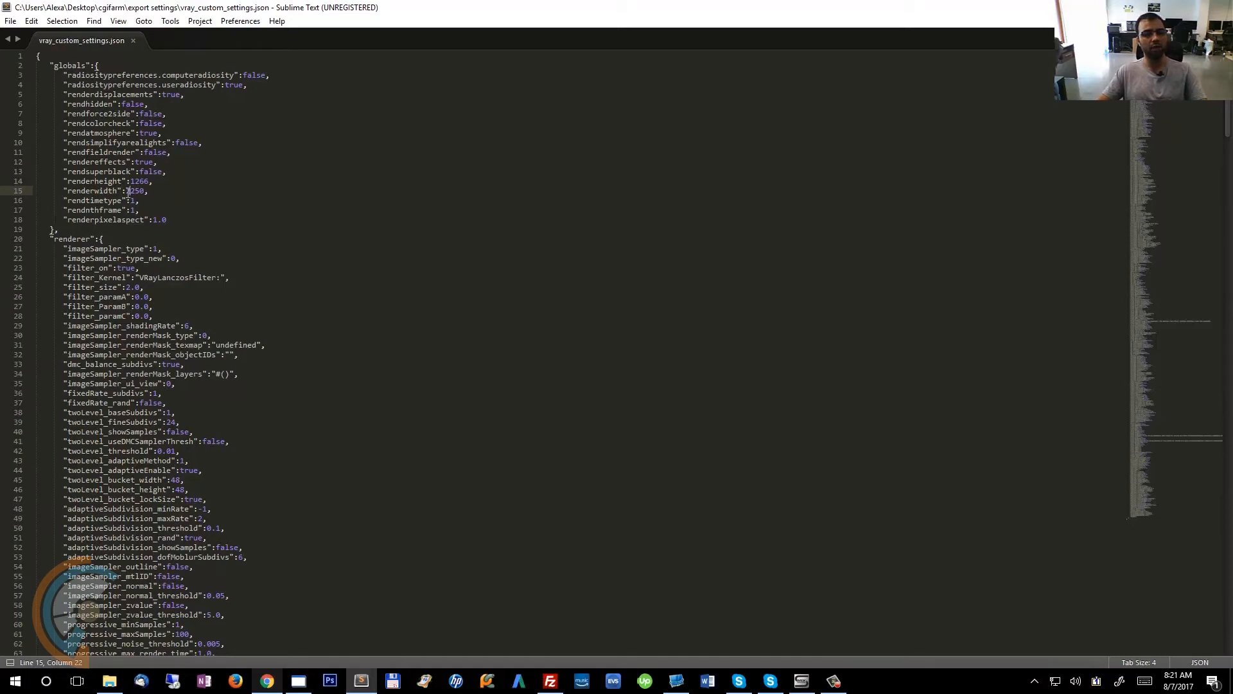
drag(127, 192, 146, 191)
click(134, 198)
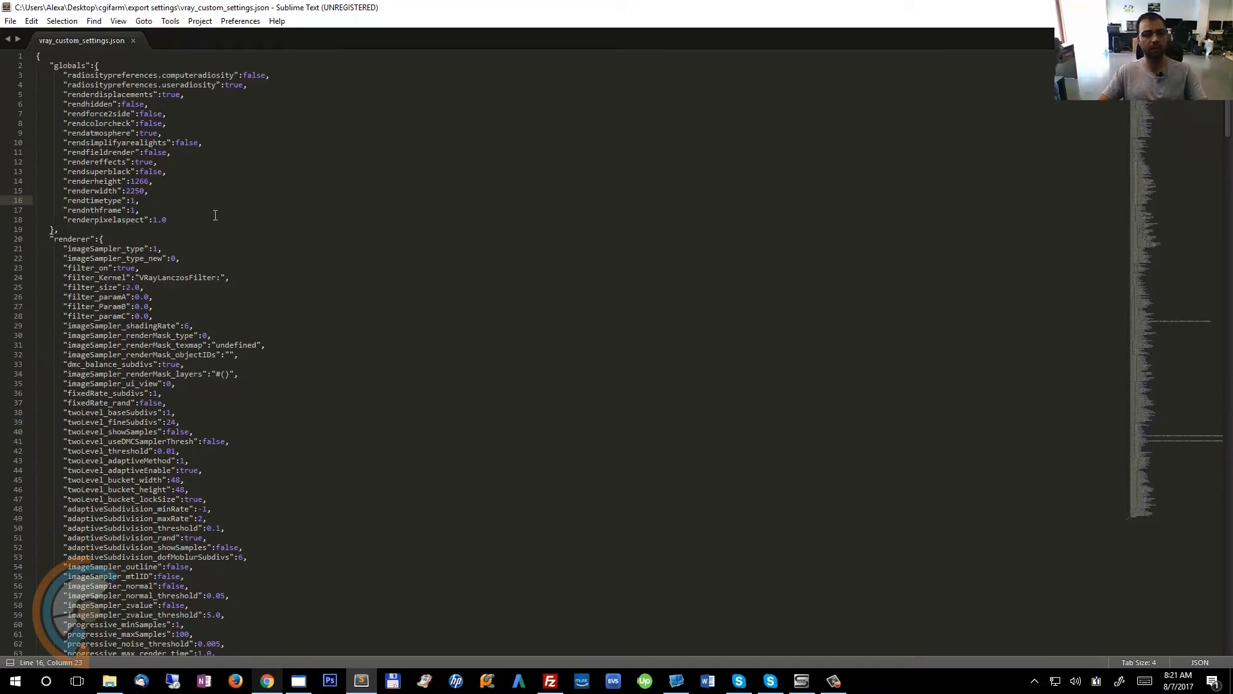
click(189, 220)
drag(189, 230, 59, 86)
click(380, 208)
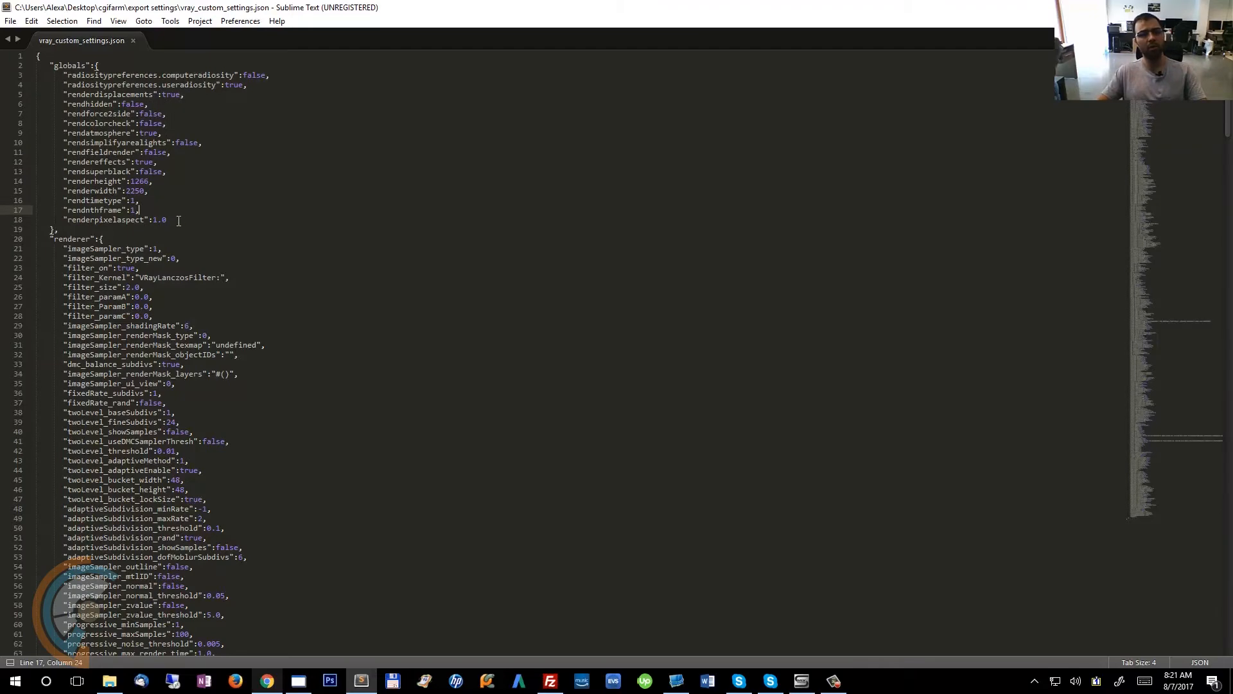
click(190, 184)
scroll(346, 407, down, 8)
scroll(346, 407, up, 8)
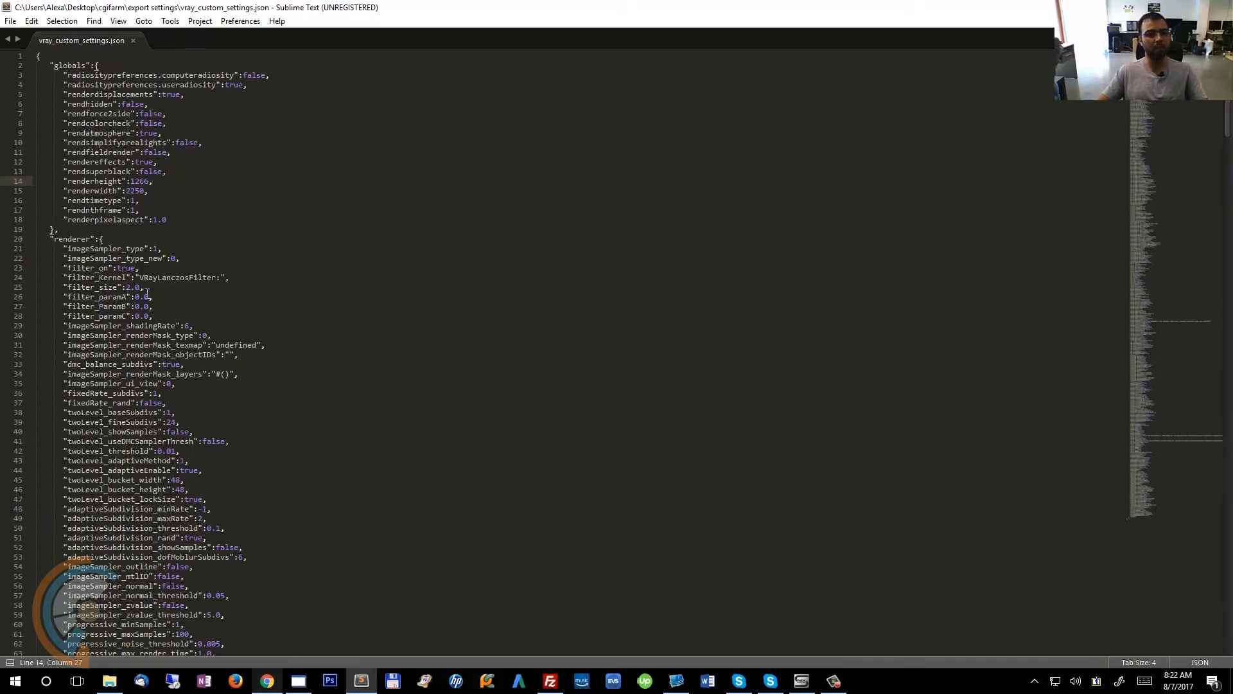
Search the settings file for entries containing "pass".
click(286, 220)
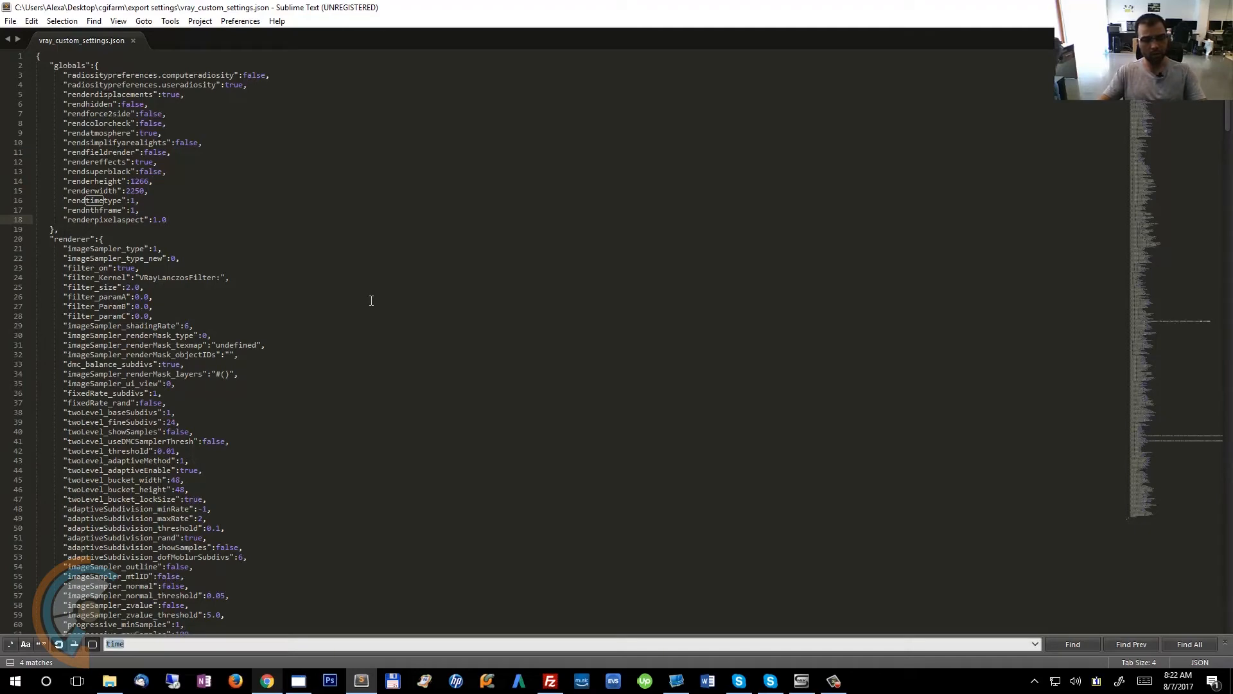
text(pass)
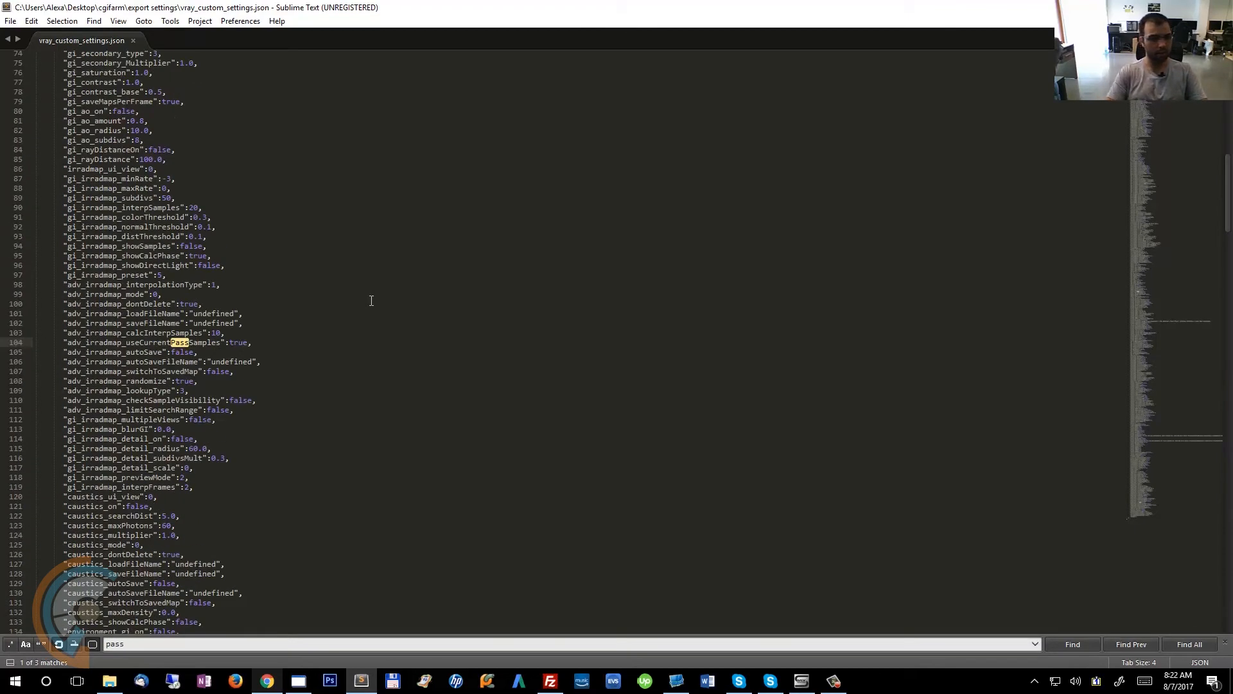
key(Return)
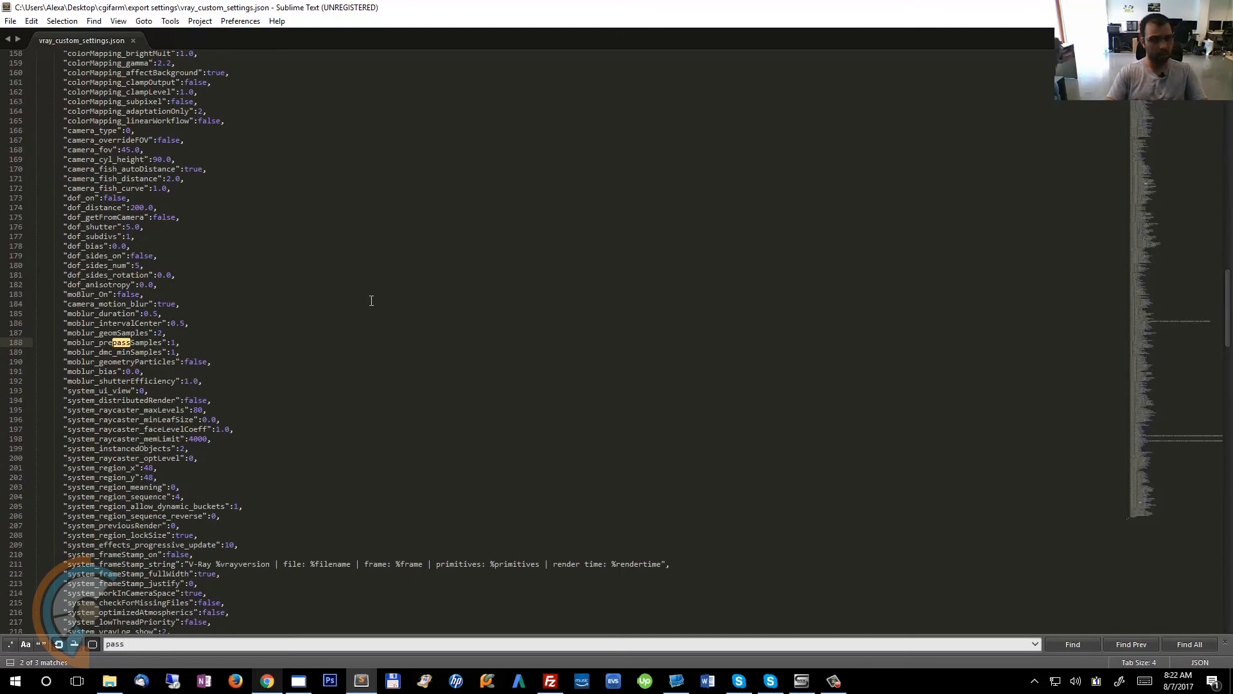
key(Return)
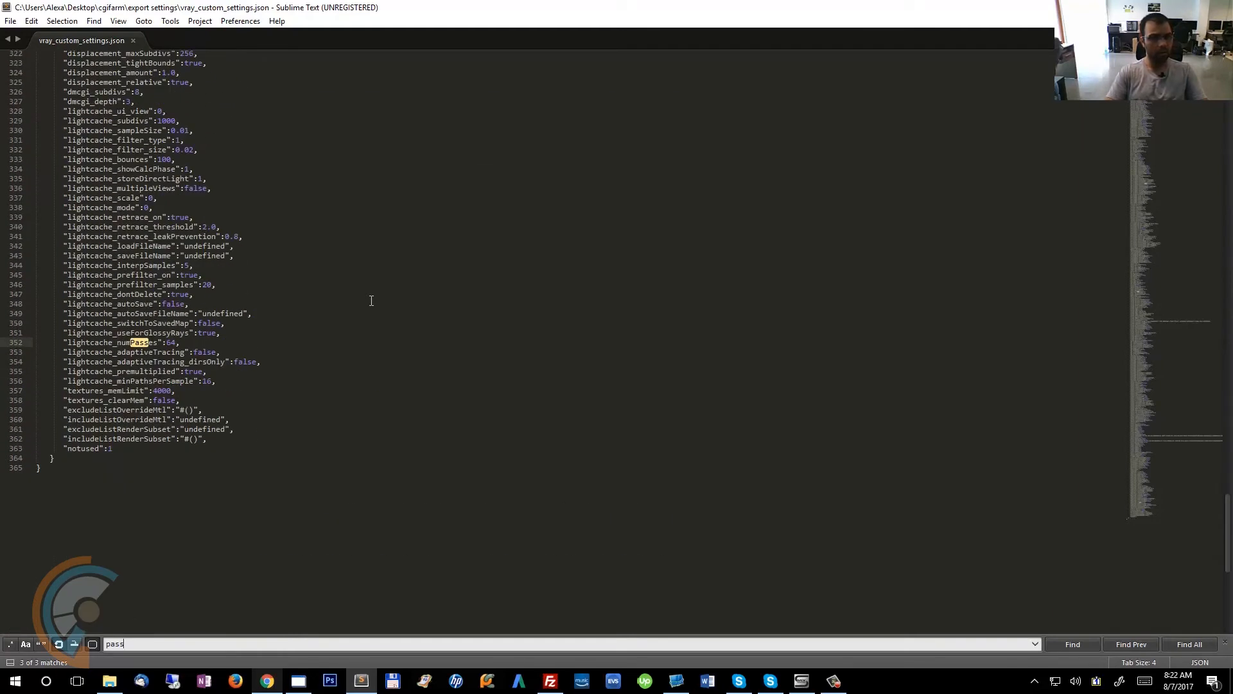
key(Return)
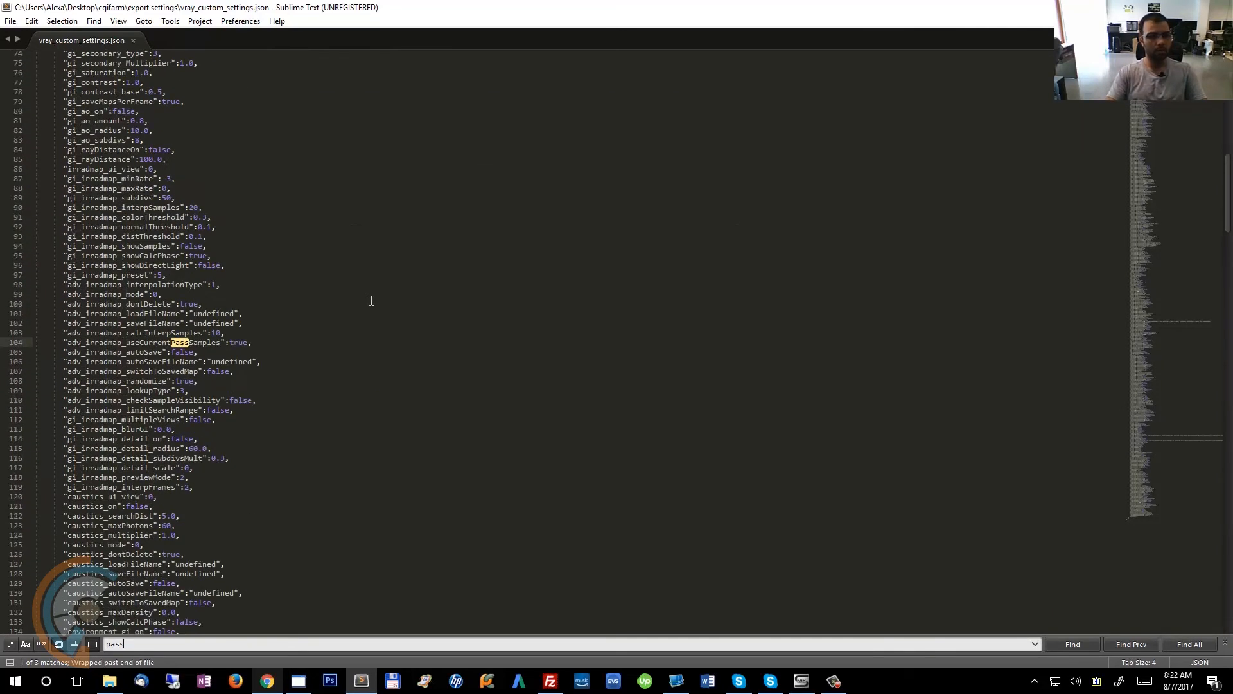
key(Return)
scroll(371, 301, up, 15)
scroll(371, 301, up, 20)
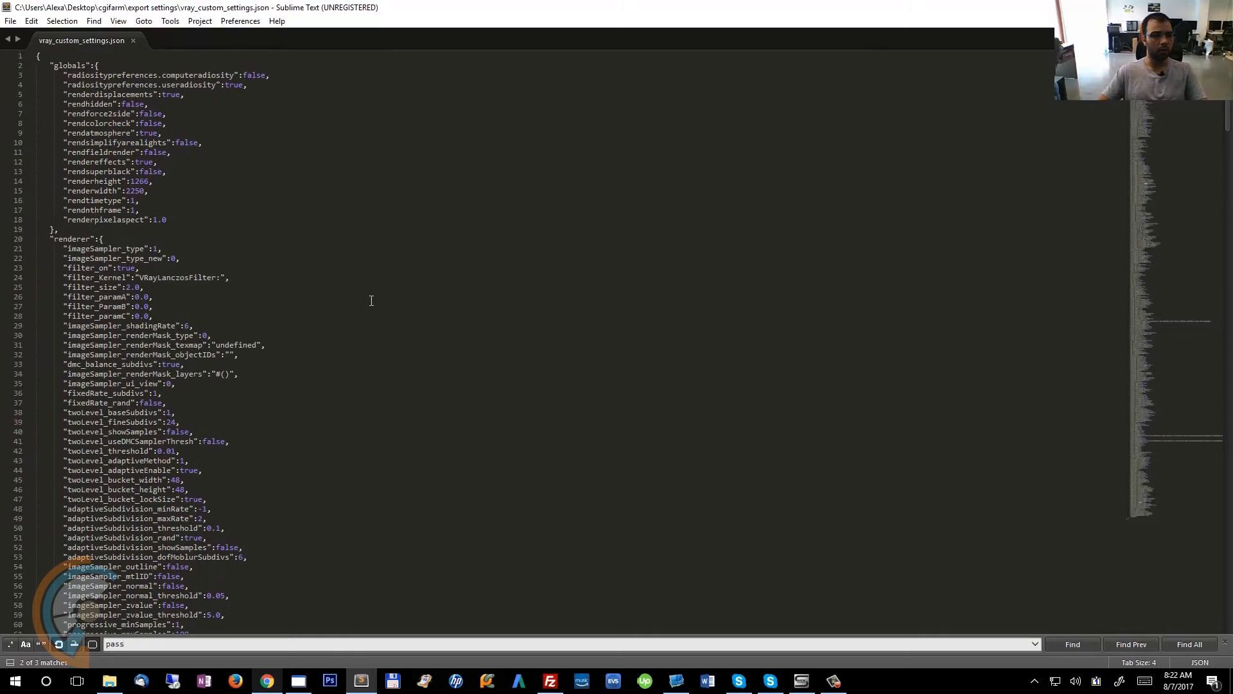
Switch to 3ds Max and open Render Setup's V-Ray tab to view the image sampler settings.
click(298, 680)
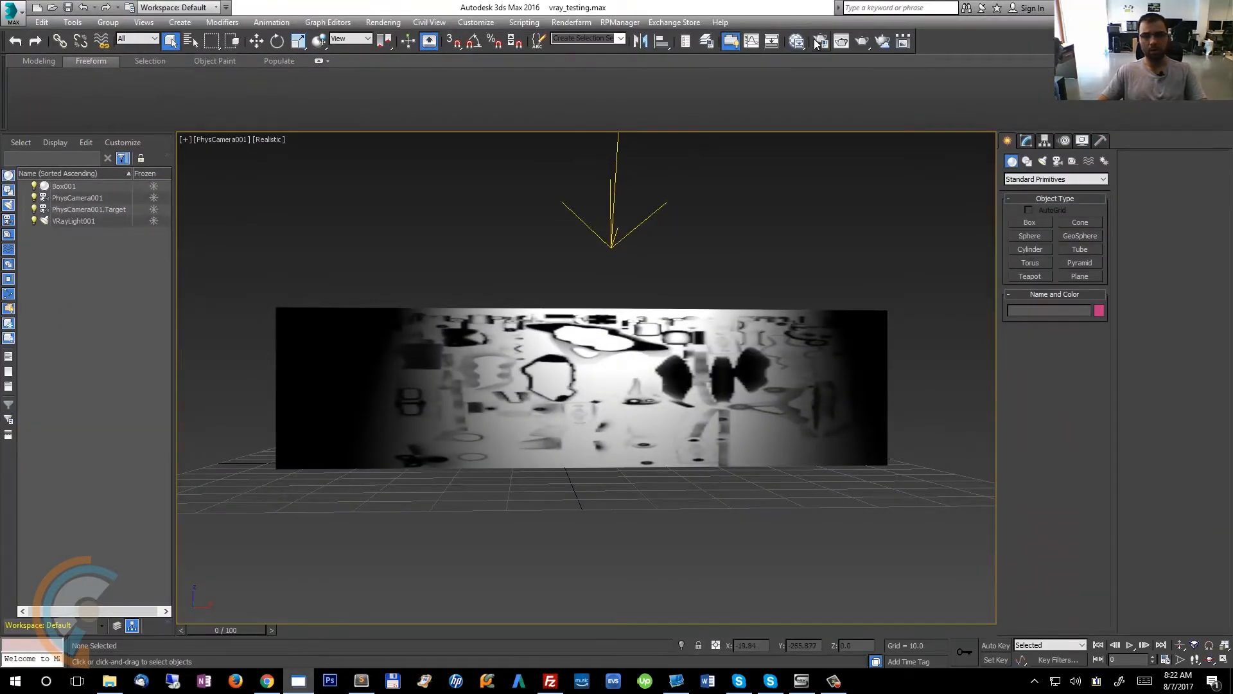
key(F10)
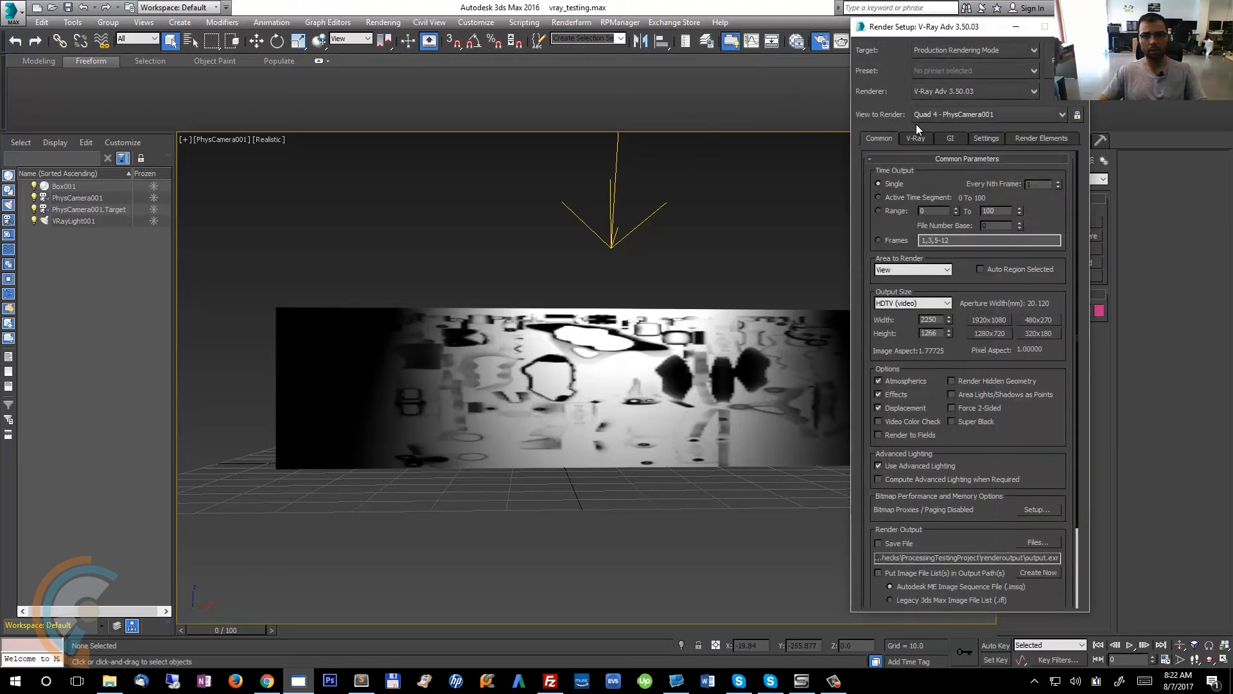
click(914, 137)
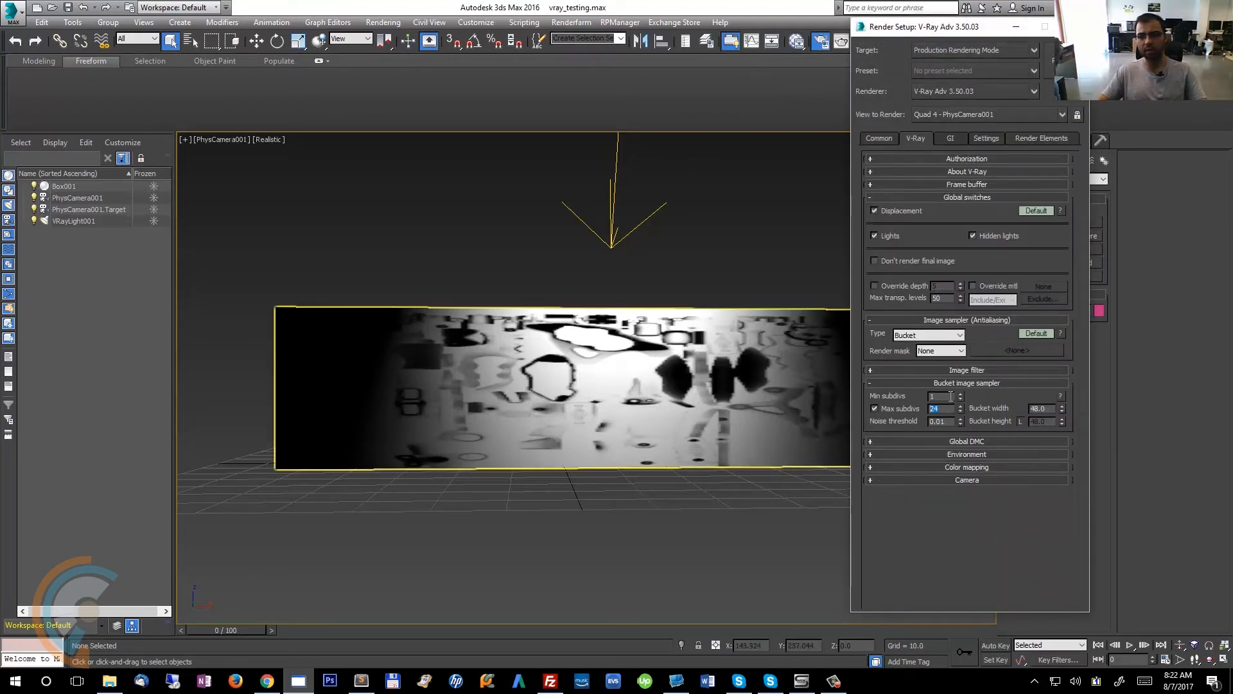
Search the settings file for subdivision entries matching "subd".
click(366, 689)
click(489, 274)
text(max_)
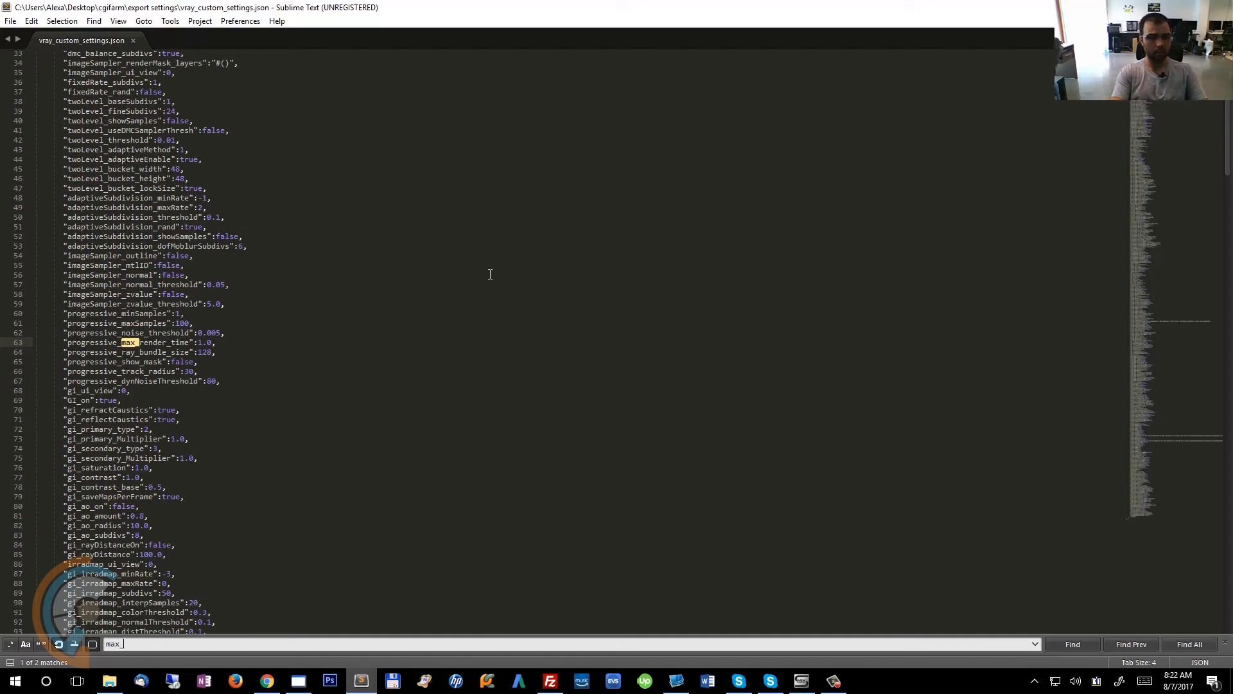
key(BackSpace)
key(BackSpace)
key(BackSpace)
key(BackSpace)
text(subd)
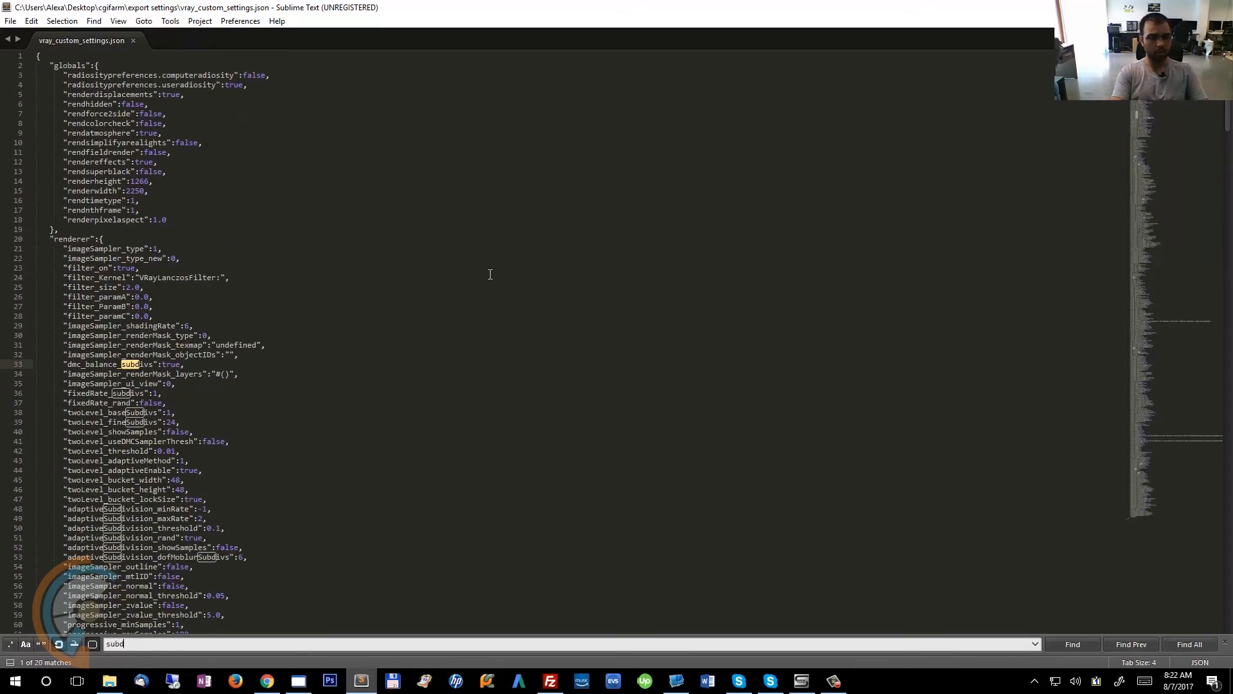
key(Return)
key(Return)
key(Return)
key(Return)
key(Return)
key(Return)
key(Return)
key(Return)
key(Return)
key(Return)
key(Return)
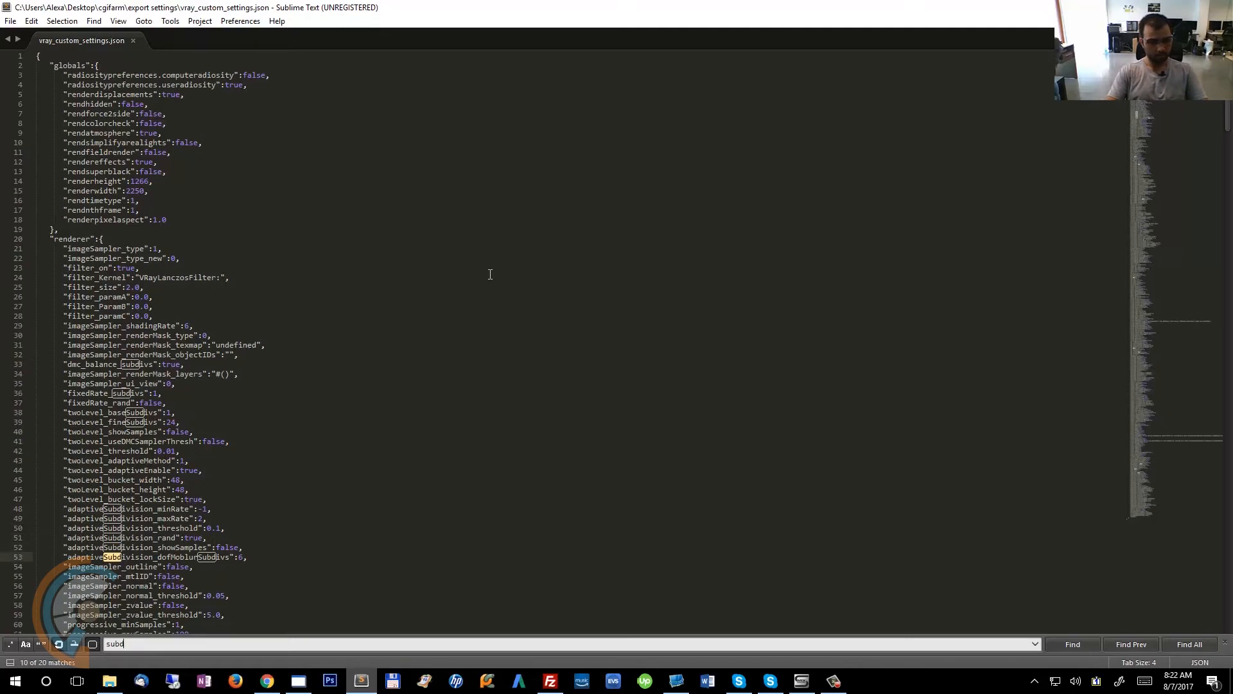
Search the settings file for the value 24, browse the settings, and return to 3ds Max.
key(ctrl+a)
text(24)
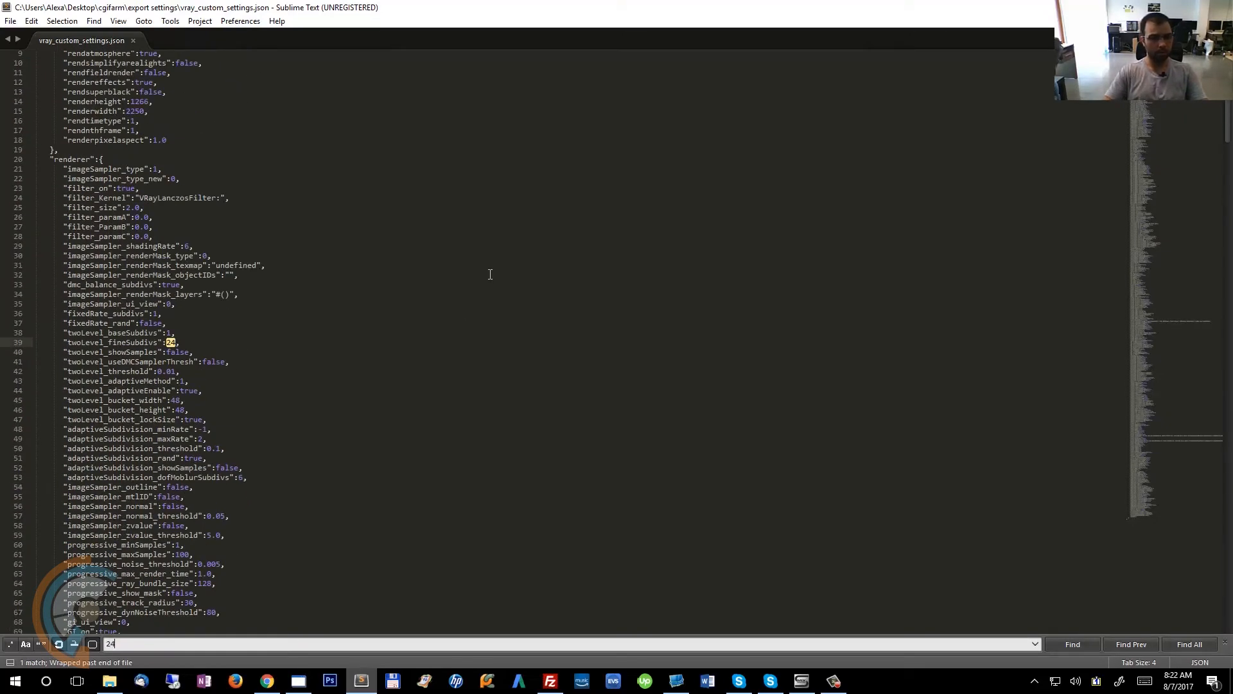
double_click(110, 342)
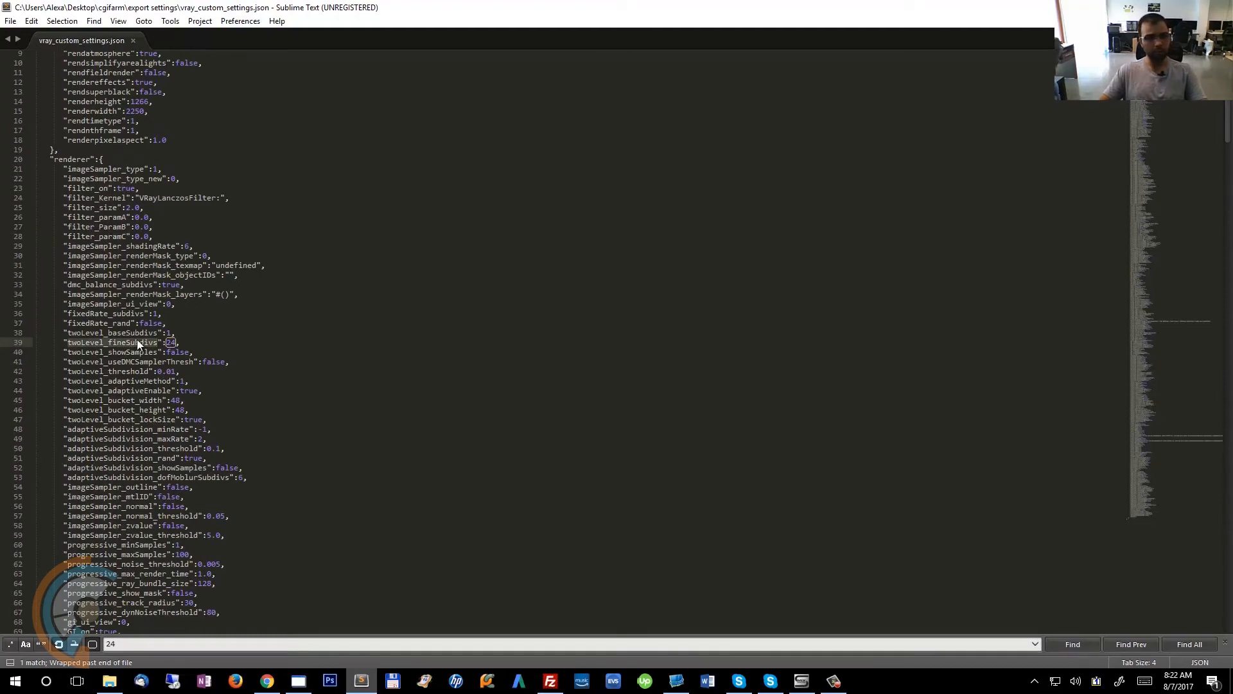
scroll(128, 350, up, 3)
scroll(119, 354, down, 3)
scroll(119, 355, up, 3)
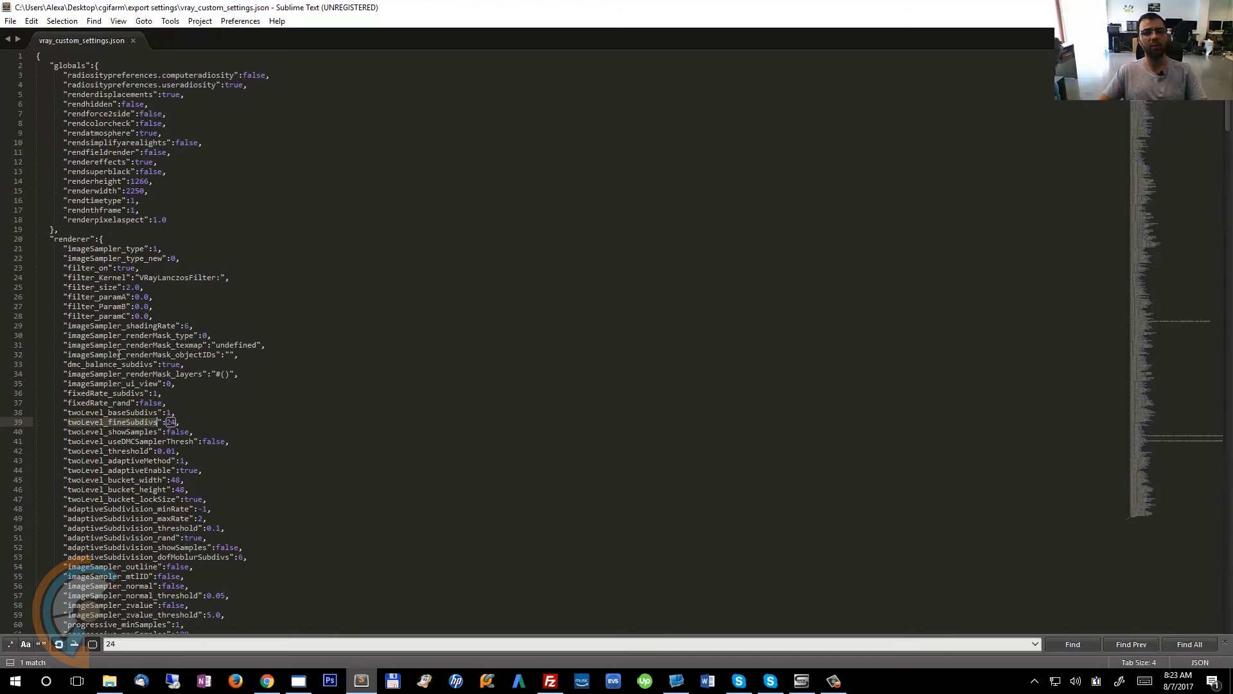
scroll(119, 354, down, 20)
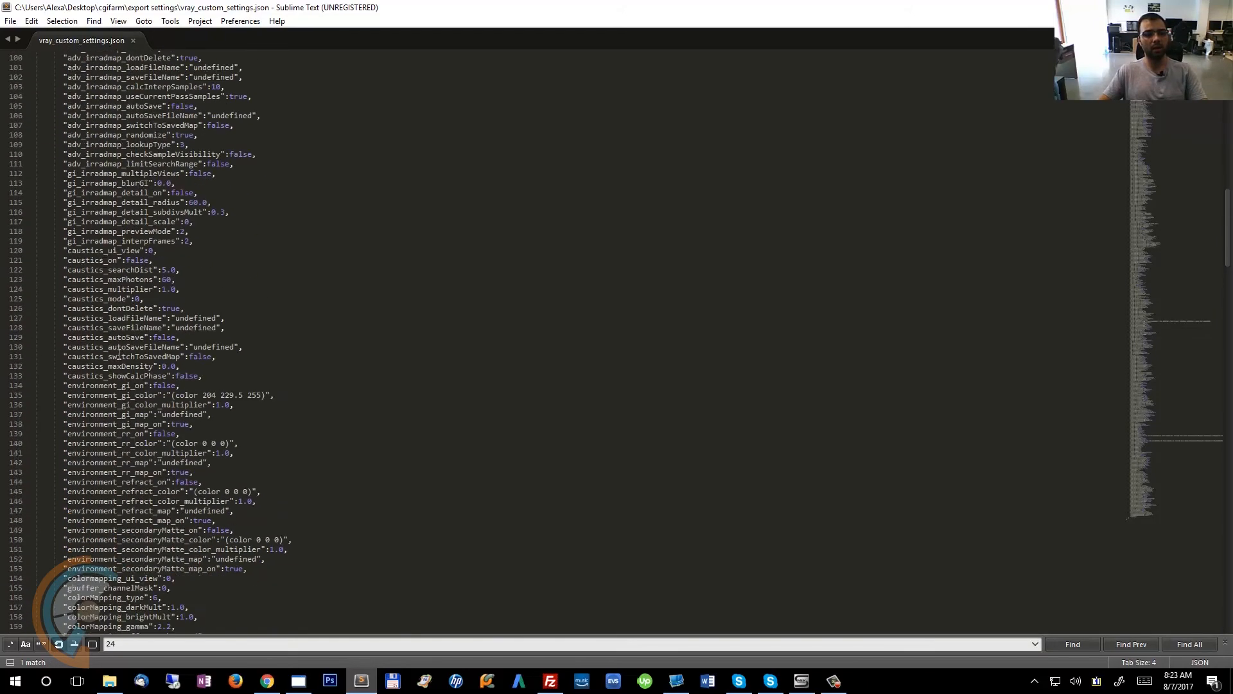
scroll(119, 354, down, 20)
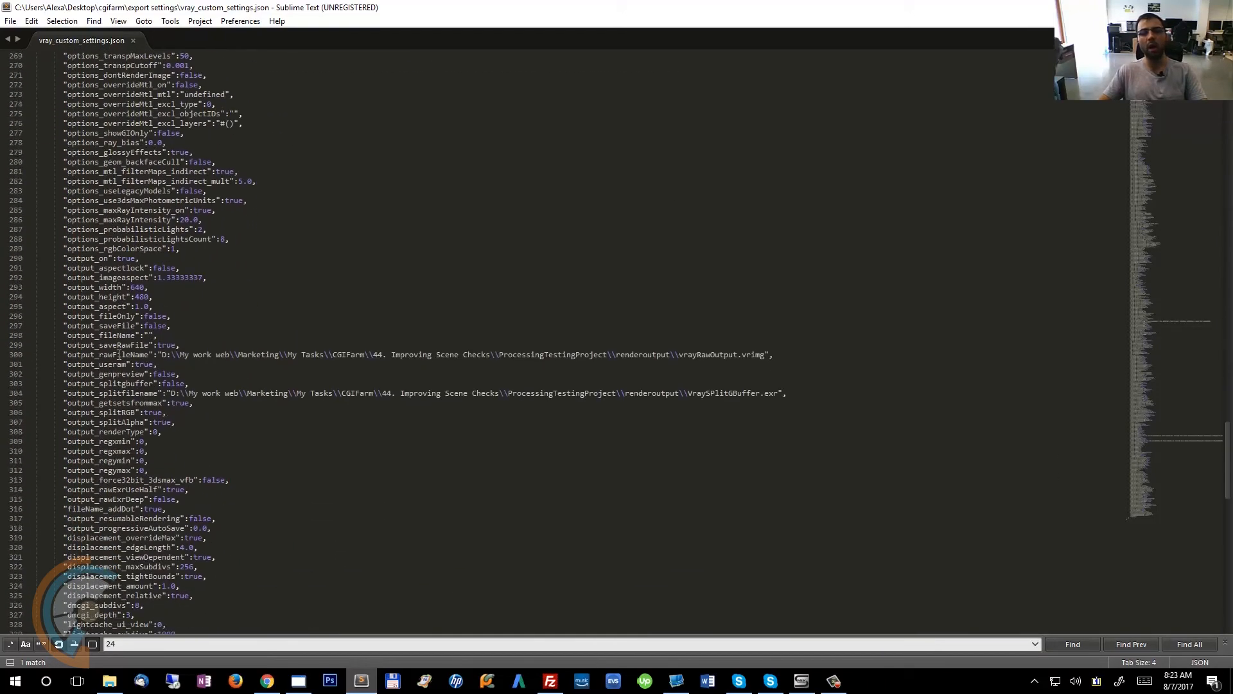
scroll(119, 354, down, 16)
scroll(119, 354, up, 20)
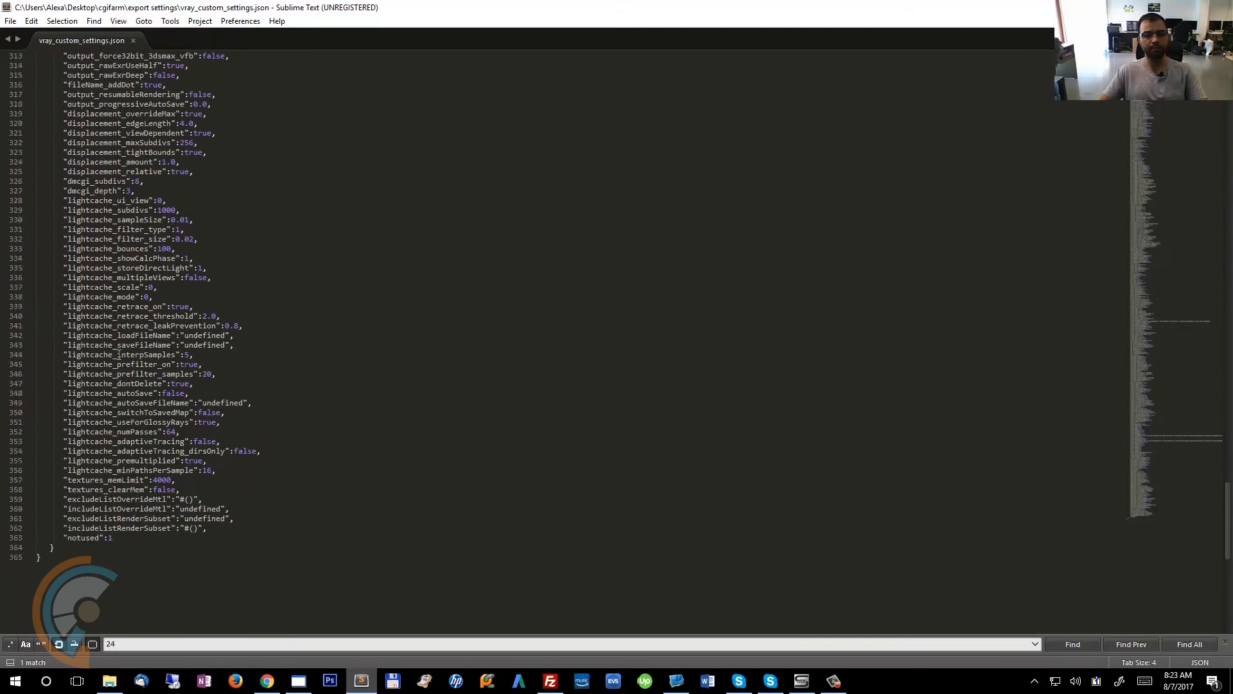
scroll(119, 354, up, 20)
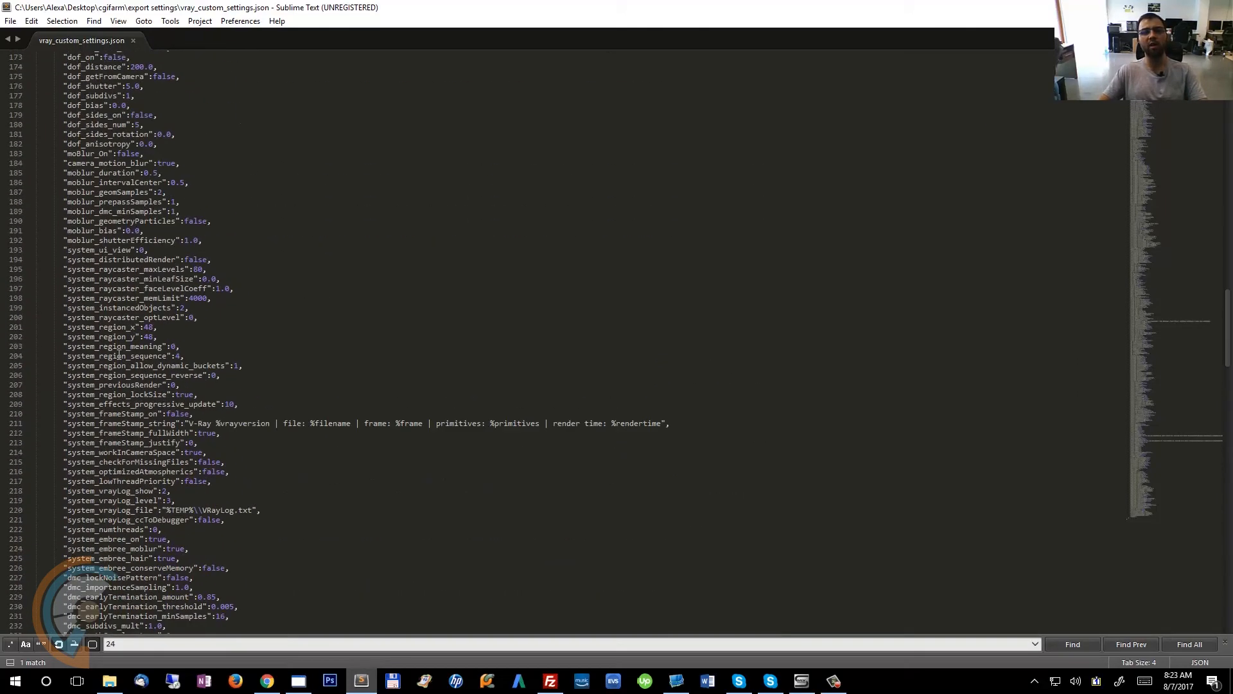
click(299, 681)
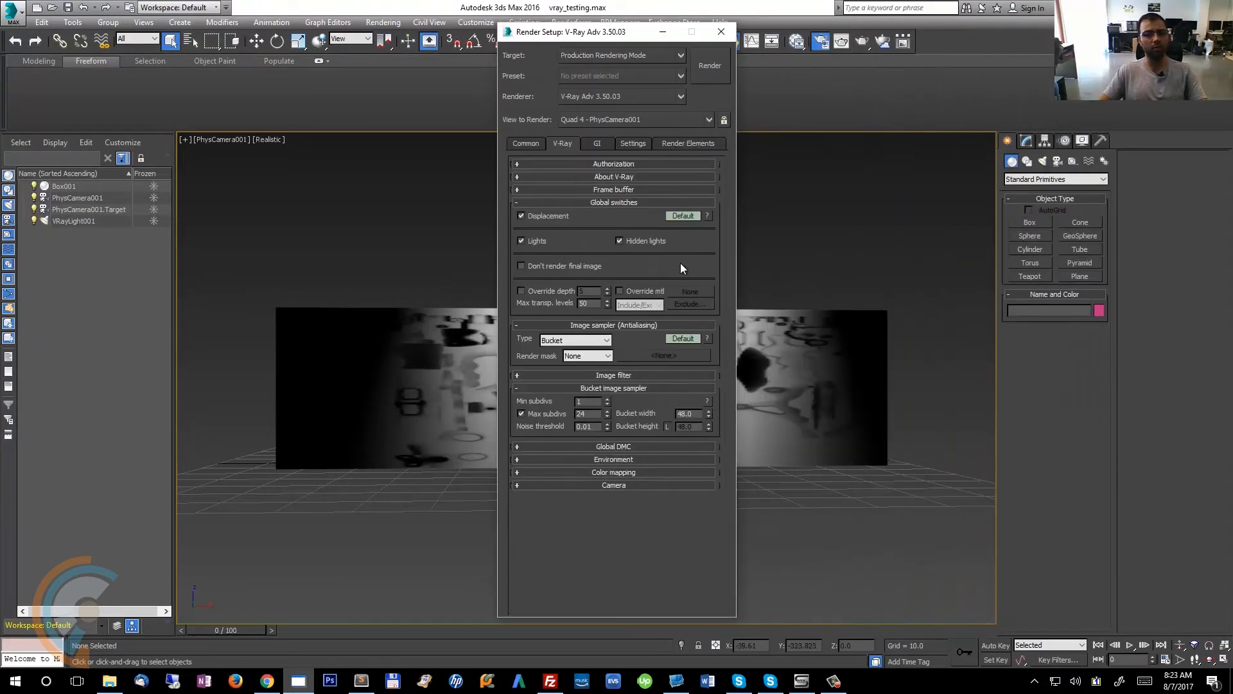
Expand V-Ray rollouts in Render Setup and switch to the Common tab to review the output size settings.
click(593, 188)
click(584, 188)
click(590, 165)
click(526, 144)
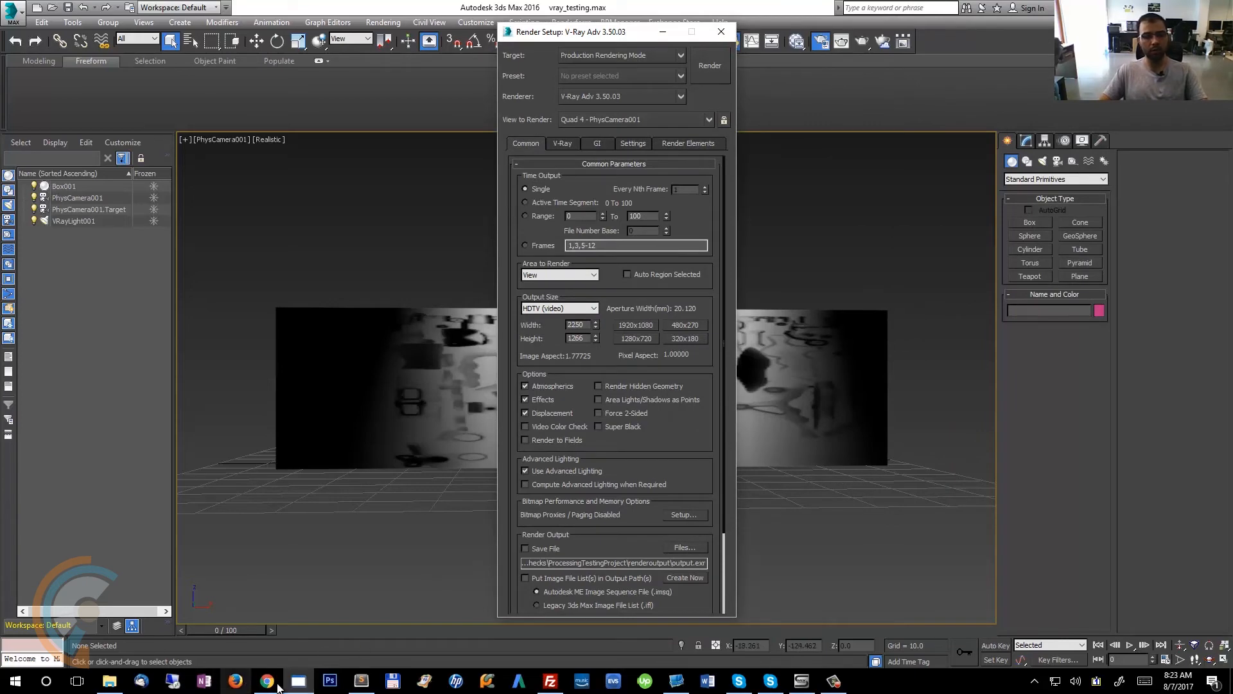
Switch to the settings file and select the raw and split output file paths to inspect them.
click(362, 681)
scroll(254, 399, down, 18)
scroll(268, 421, down, 14)
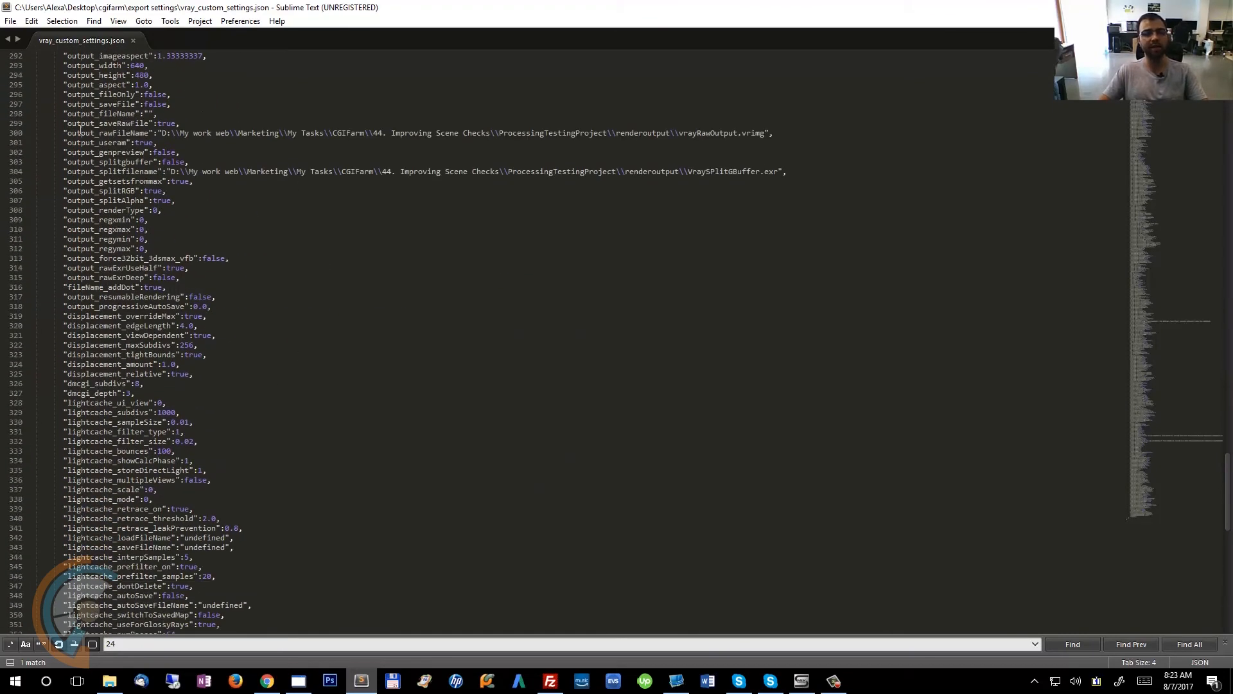
drag(69, 134, 423, 172)
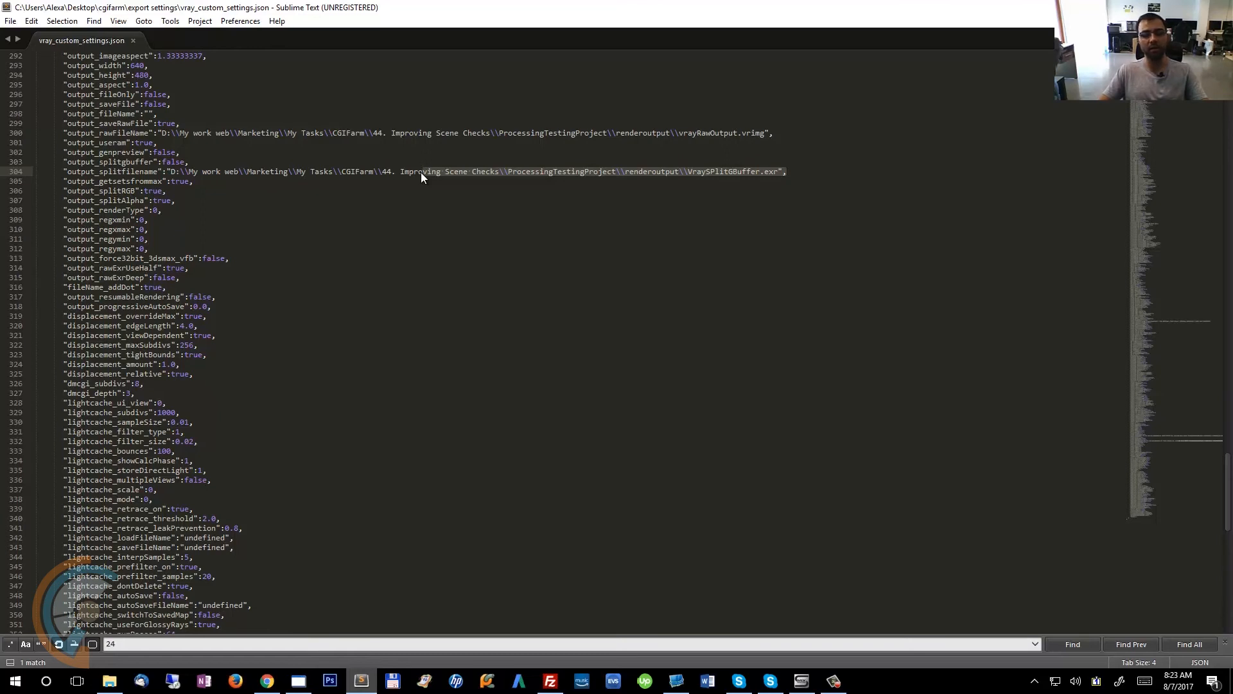
drag(776, 133, 154, 134)
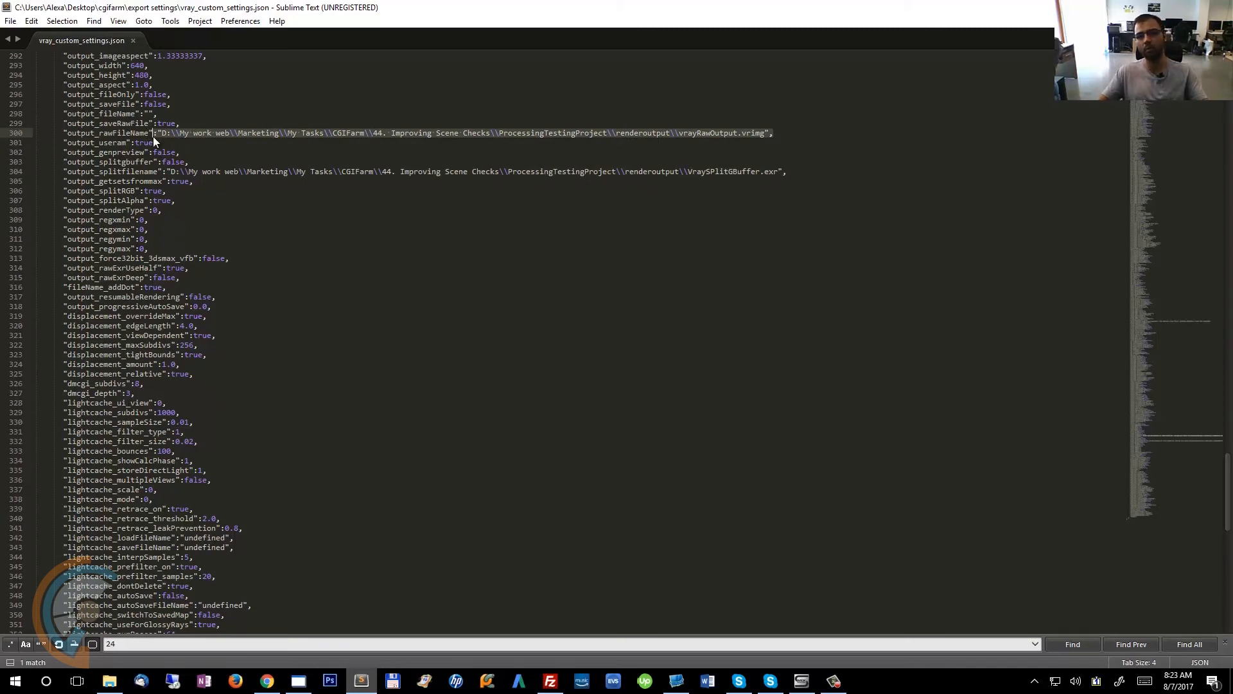
Scroll through the whole settings file to review its renderer entries.
click(227, 209)
scroll(263, 251, down, 17)
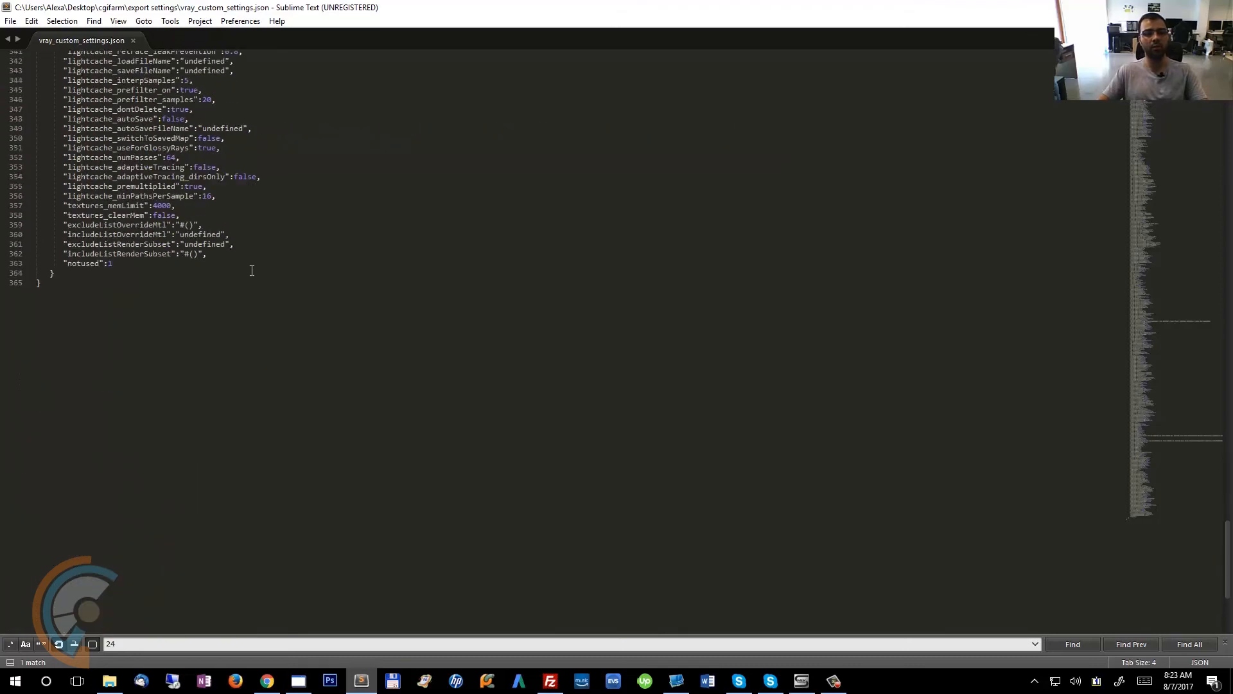
scroll(277, 280, up, 14)
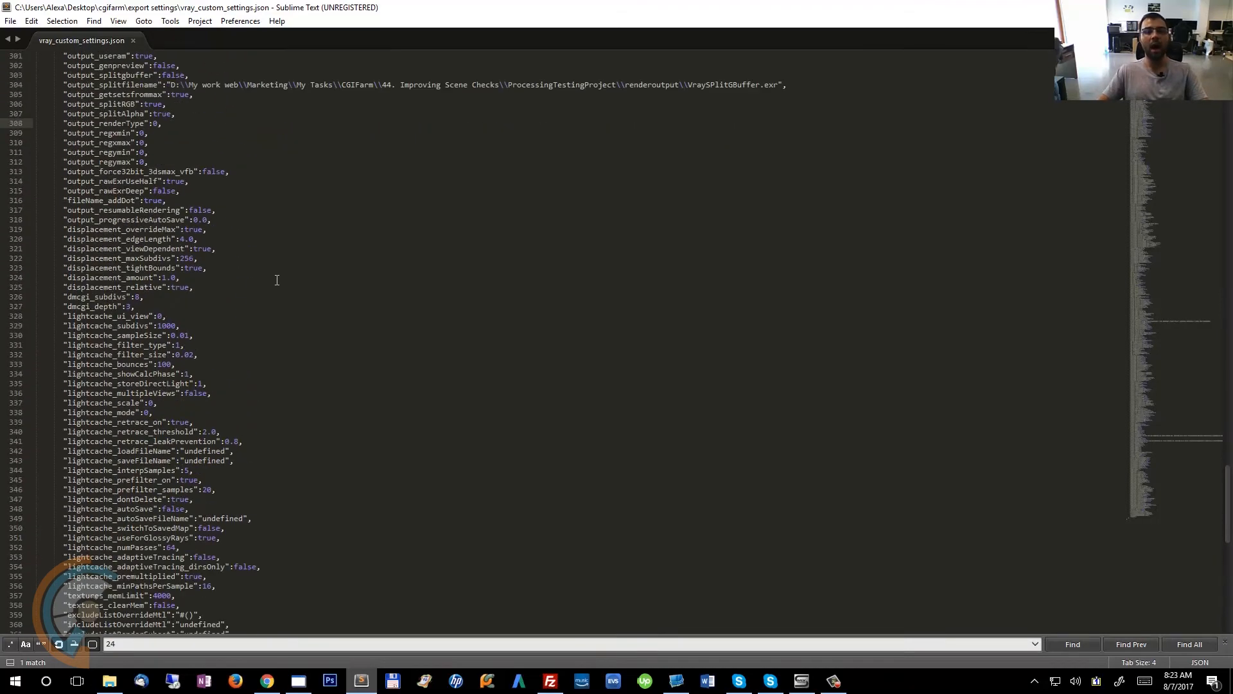
scroll(277, 280, up, 20)
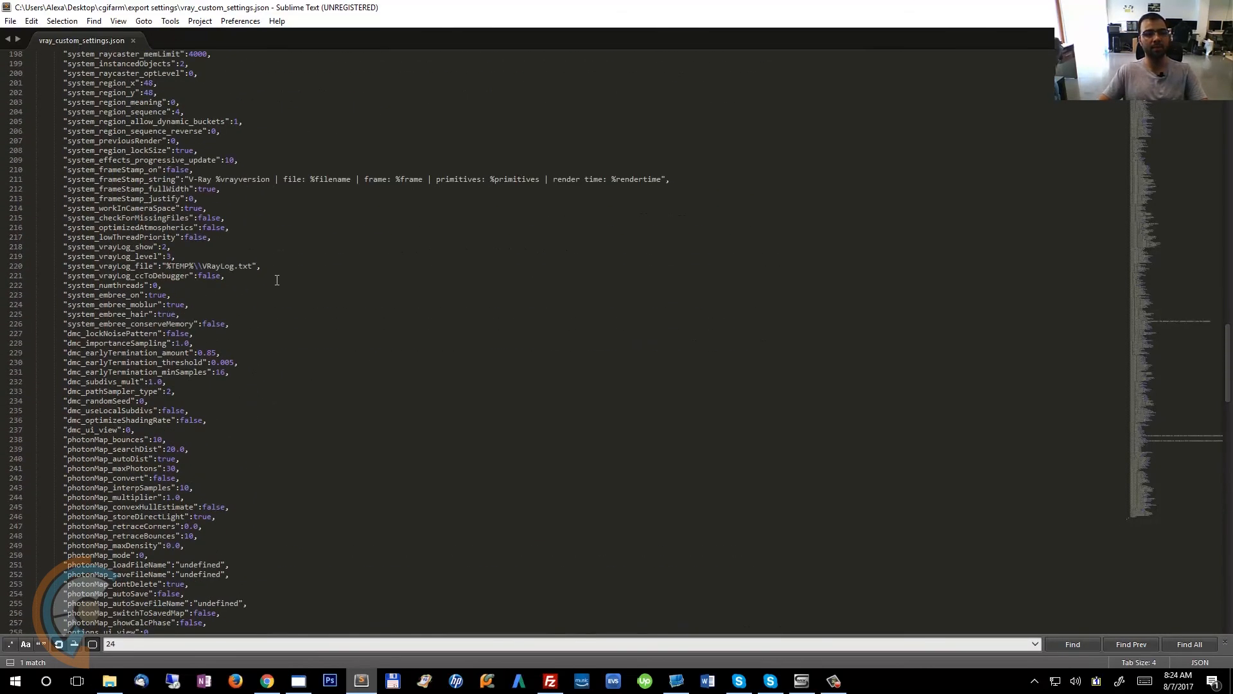
scroll(276, 281, up, 20)
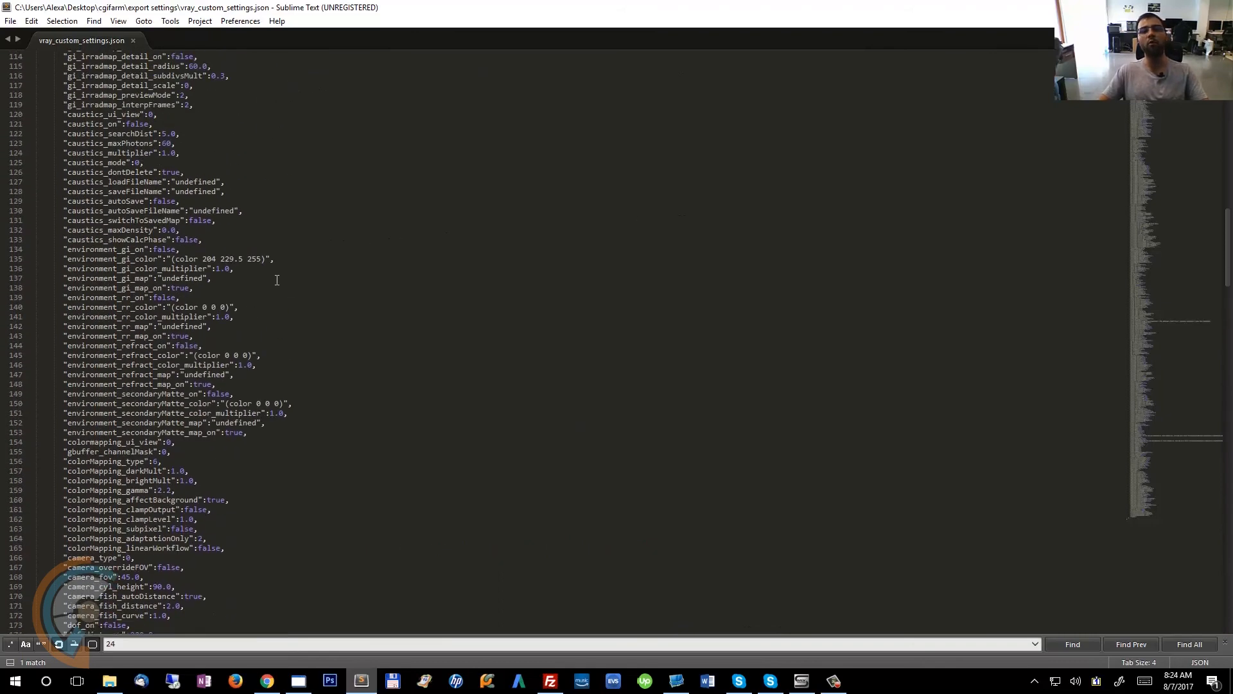
scroll(277, 280, up, 20)
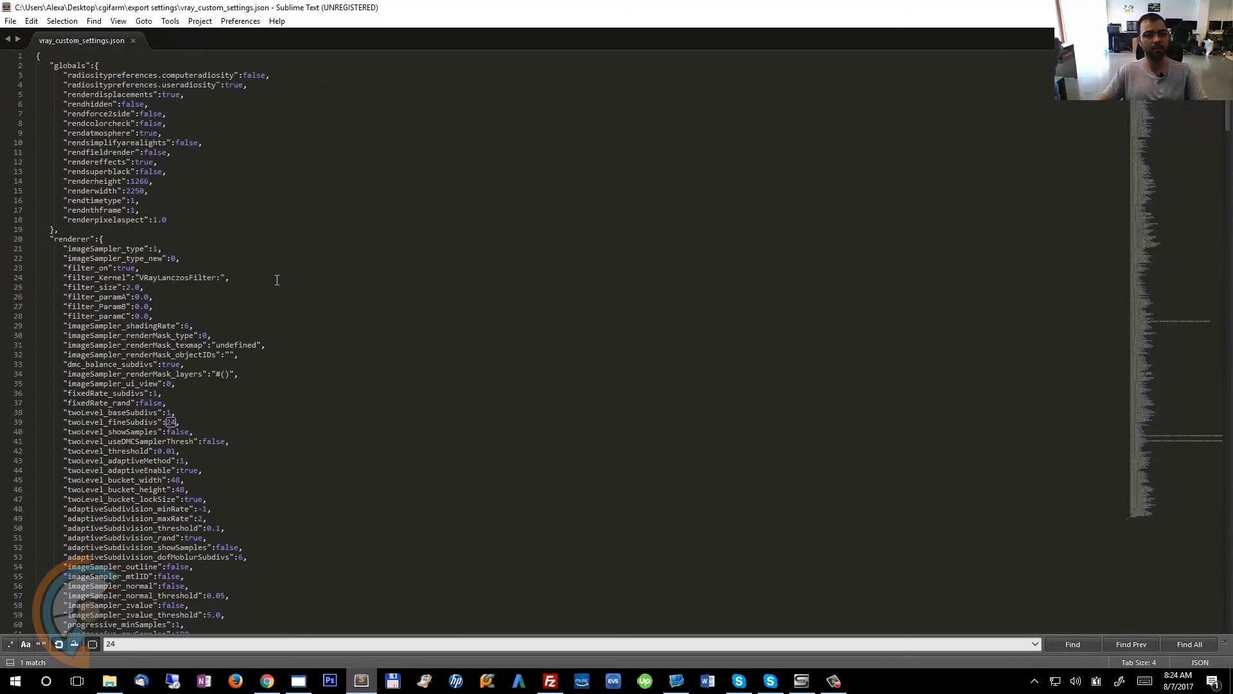
scroll(277, 280, down, 20)
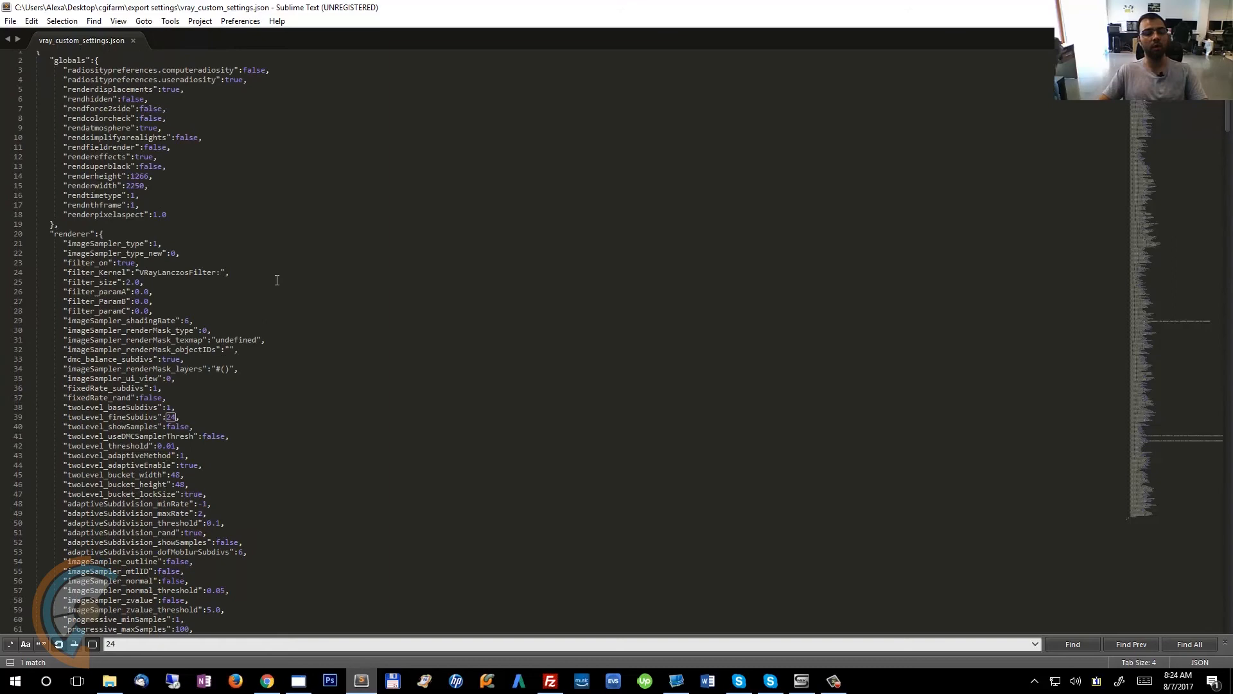
scroll(277, 280, down, 8)
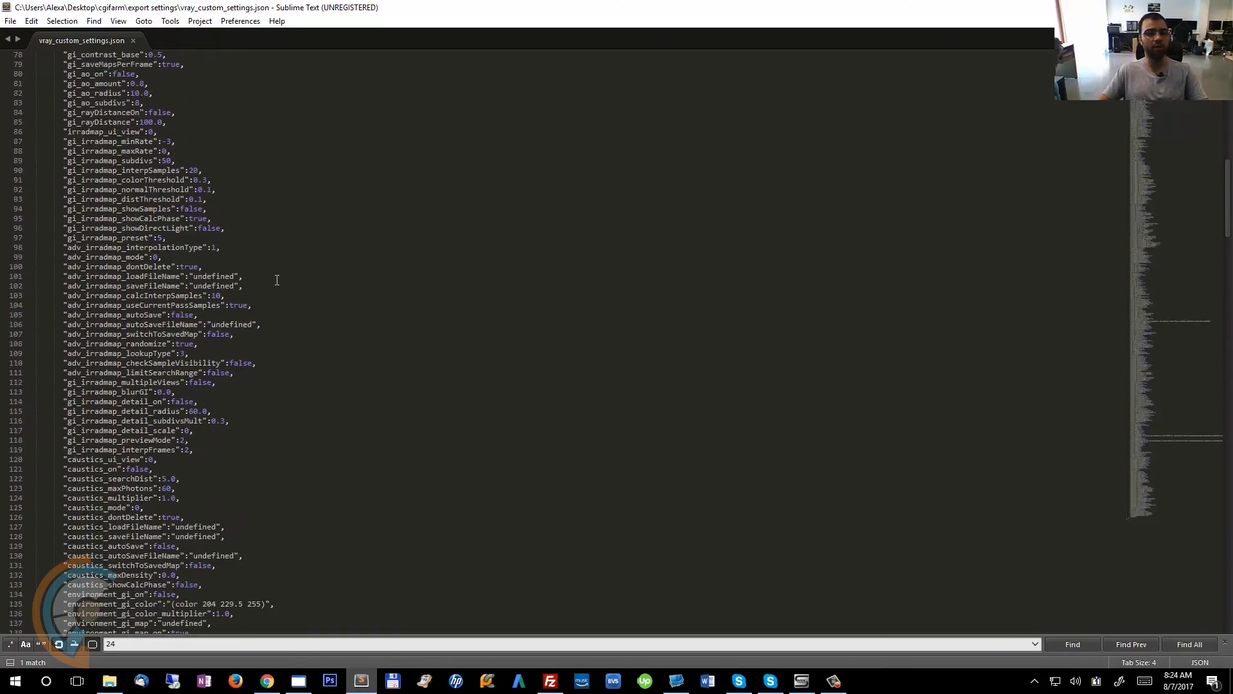
scroll(277, 280, down, 20)
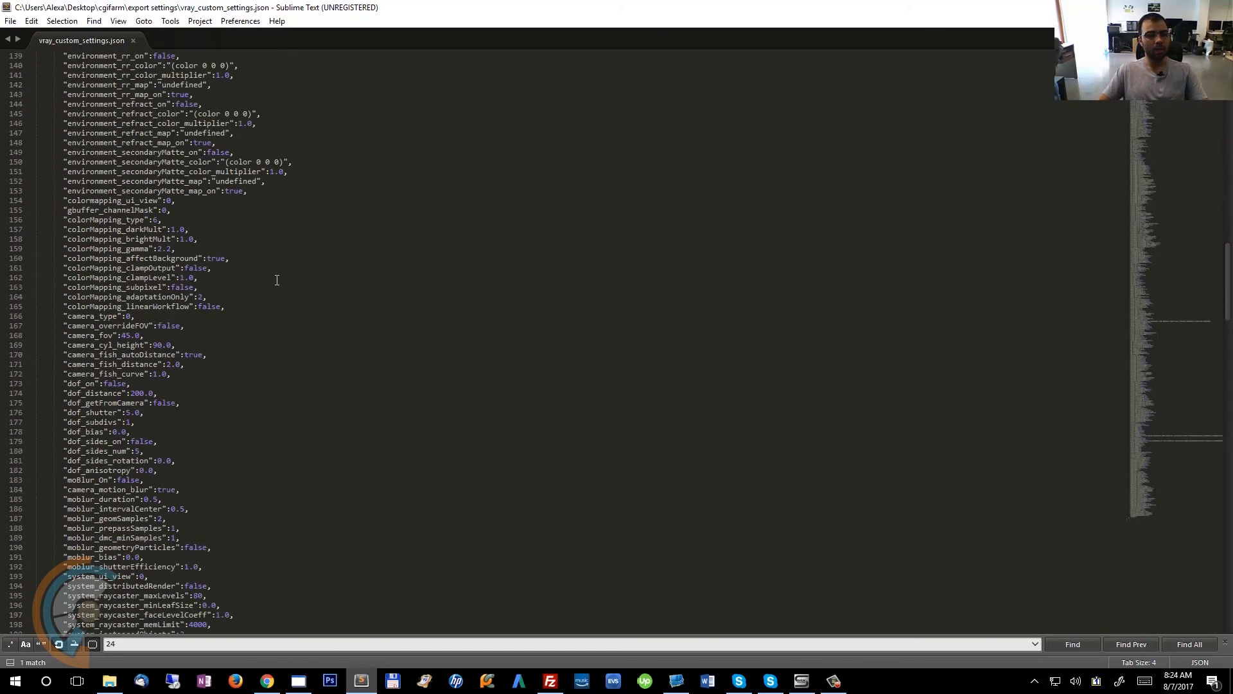
Switch to the CGIFarm dashboard and expand the details of the vray_testing_post_set_01 job.
click(270, 681)
click(179, 9)
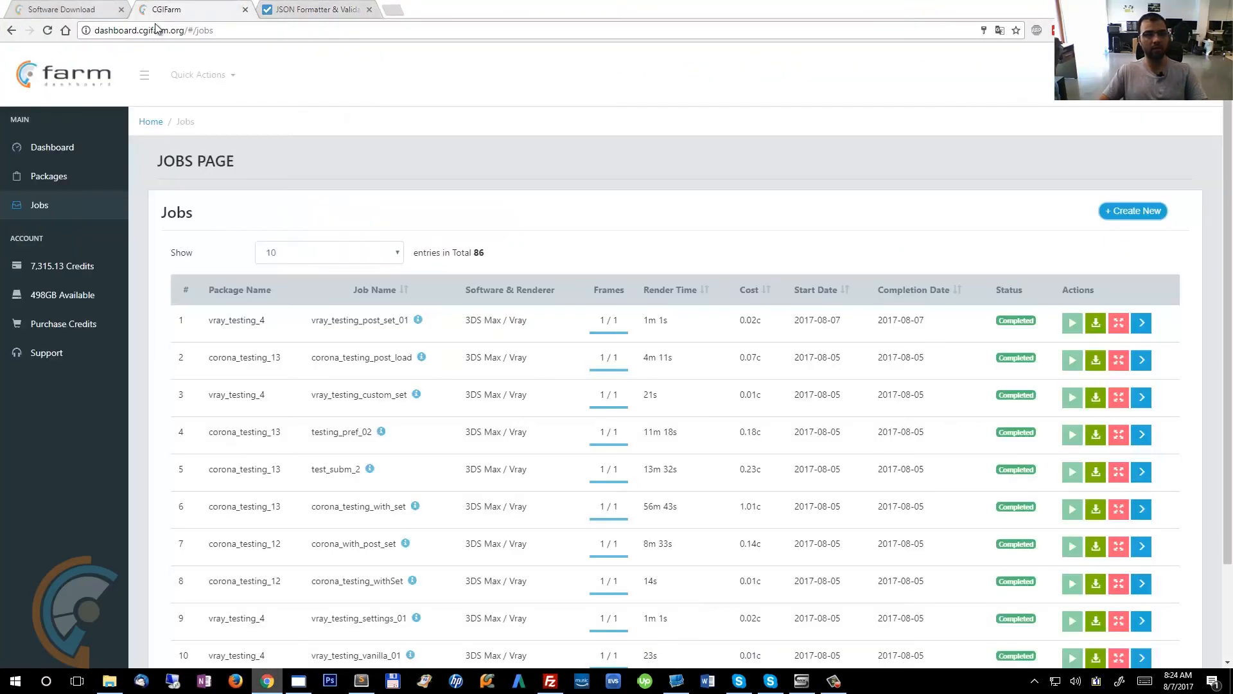
click(1120, 323)
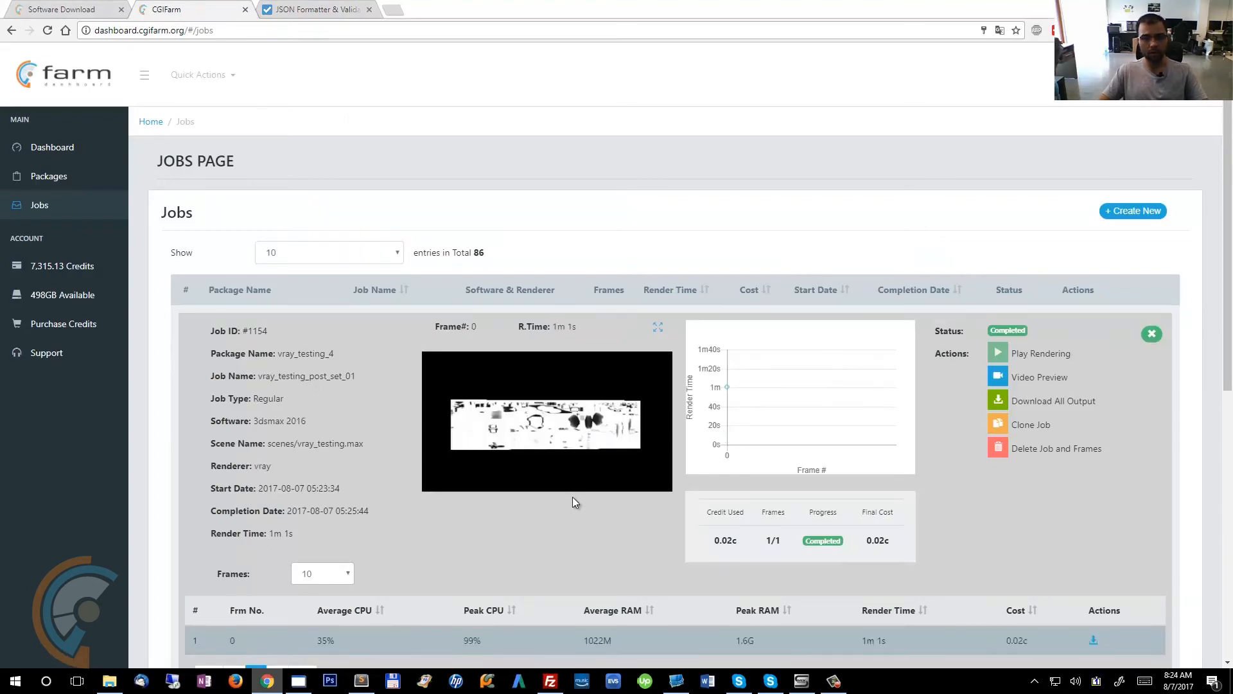
Enlarge the job's preview image and close it again.
scroll(573, 469, down, 5)
scroll(573, 469, up, 5)
scroll(564, 448, down, 4)
scroll(550, 460, up, 3)
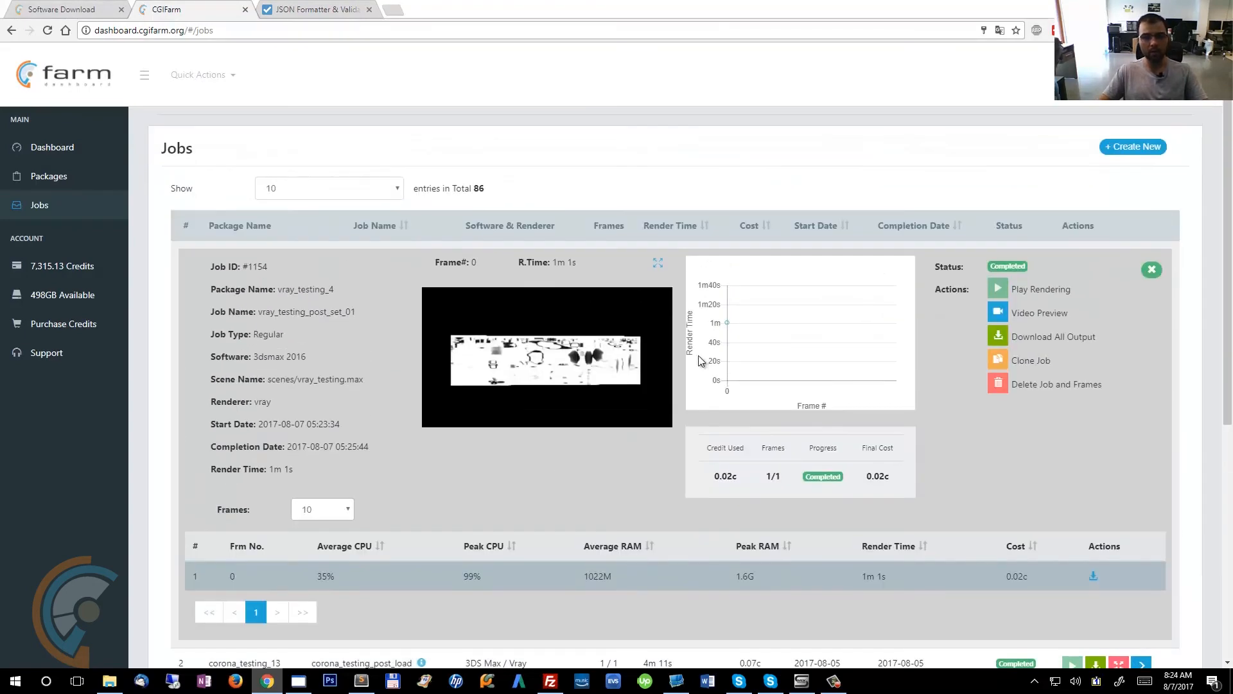
click(656, 264)
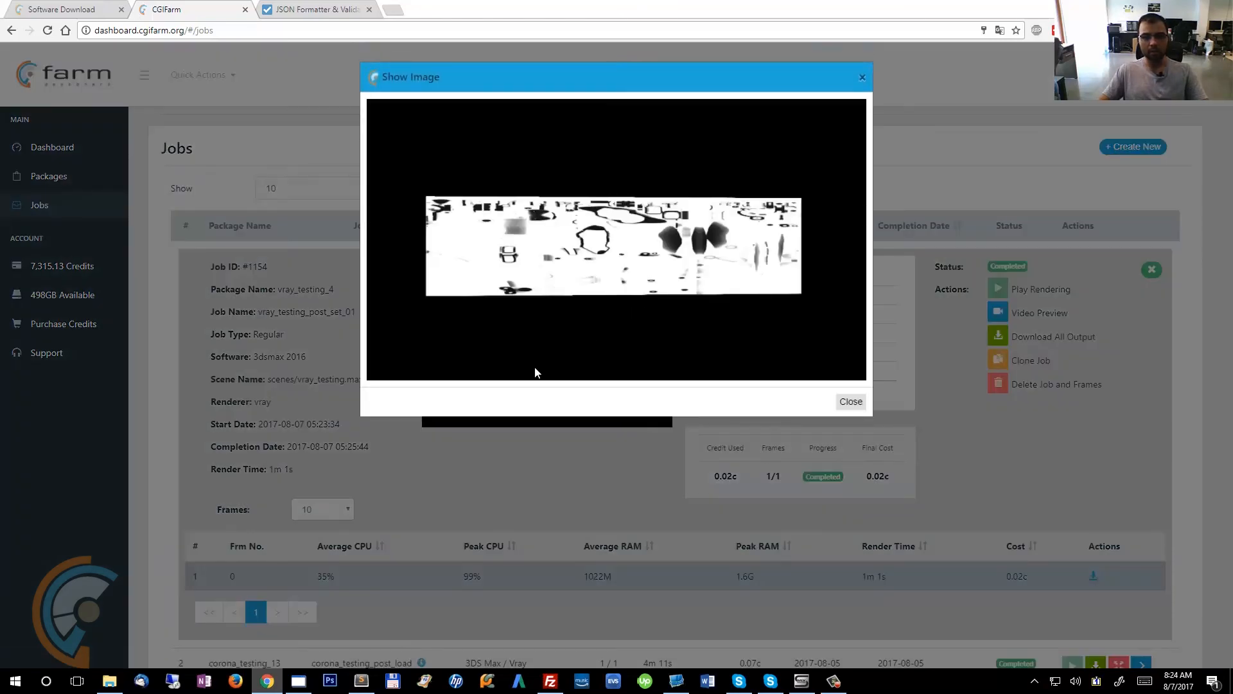
click(862, 78)
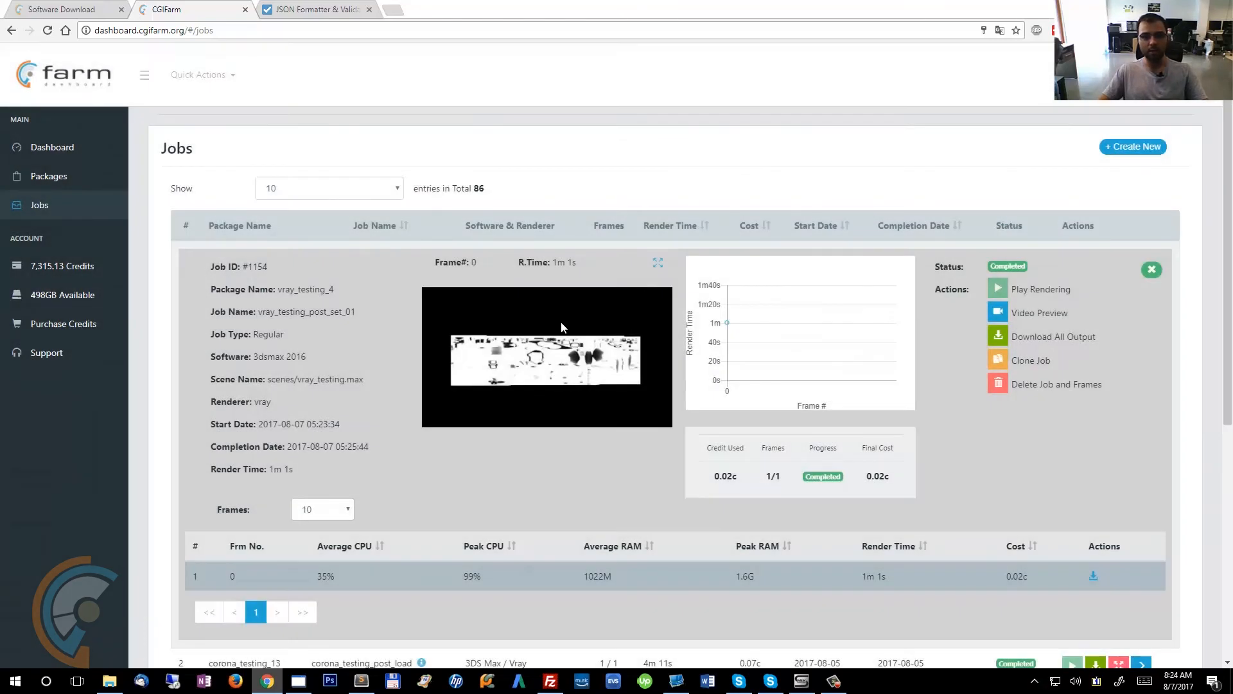
Download all output of the job as a zip file and open the downloaded archive.
scroll(530, 330, down, 1)
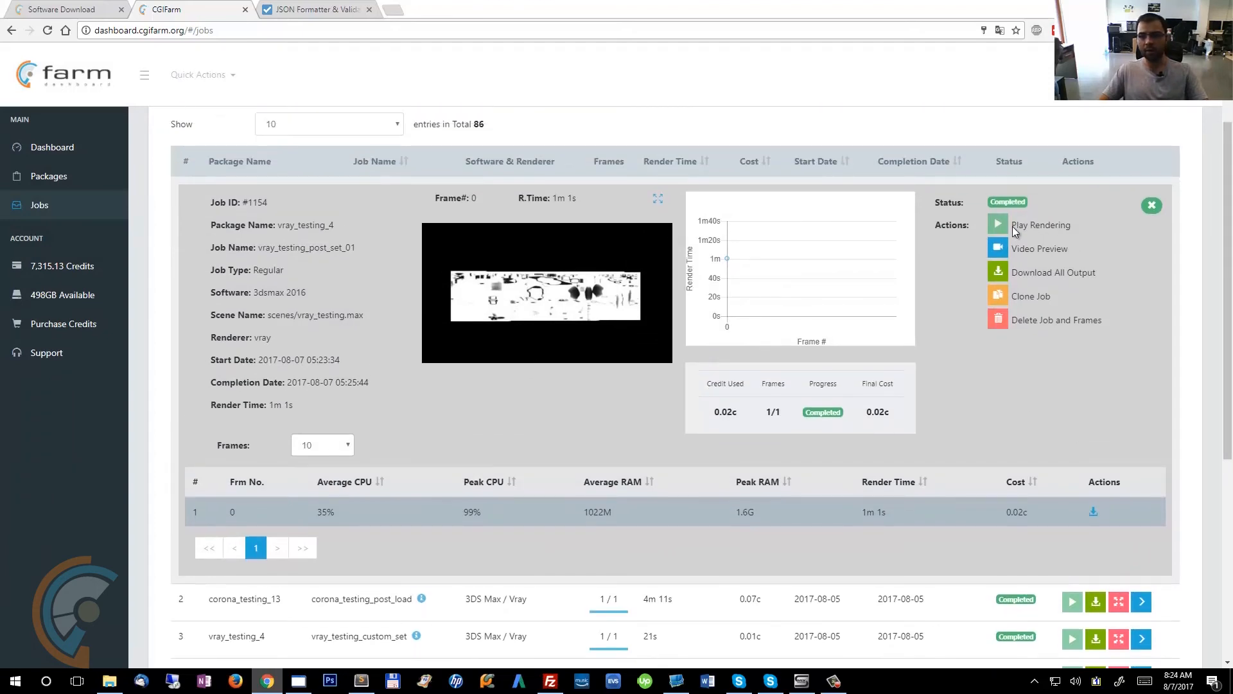
click(1020, 272)
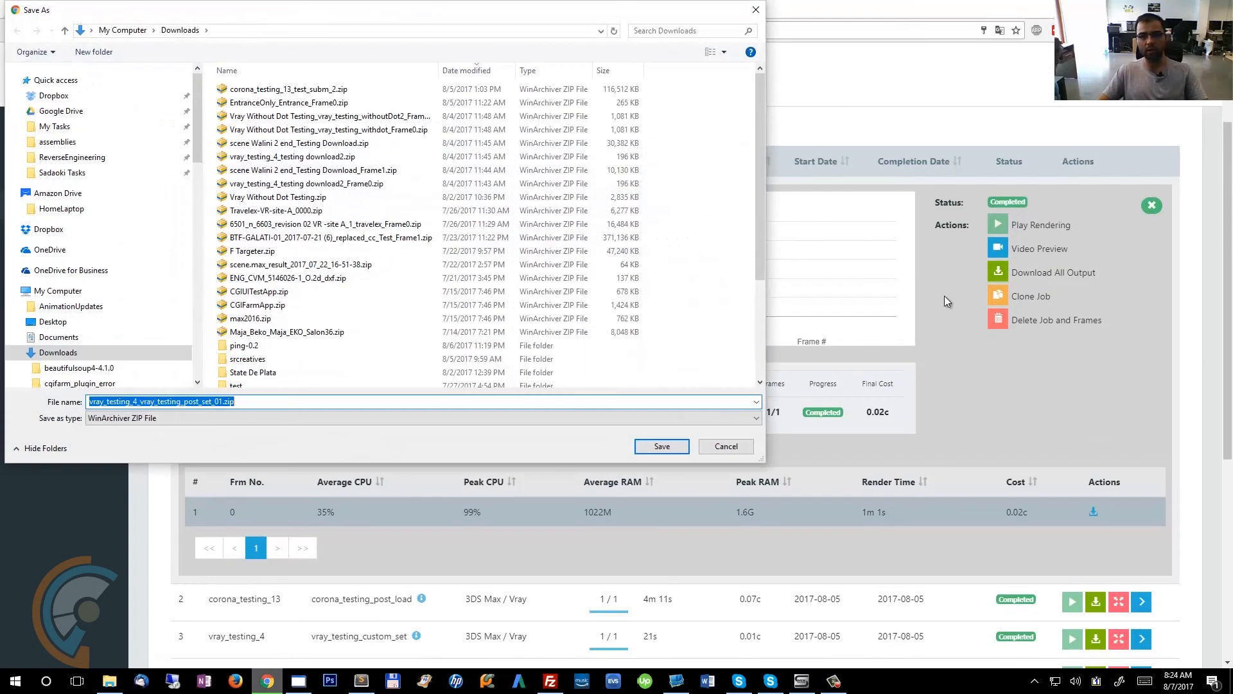
click(672, 446)
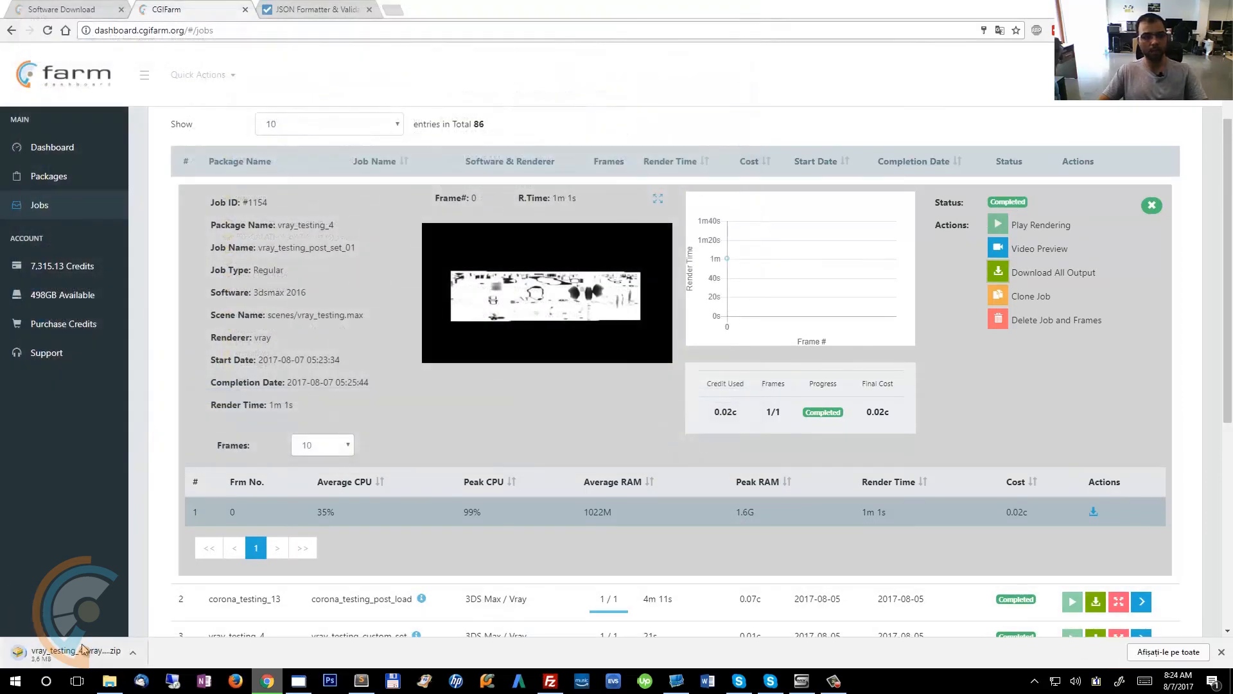
click(98, 650)
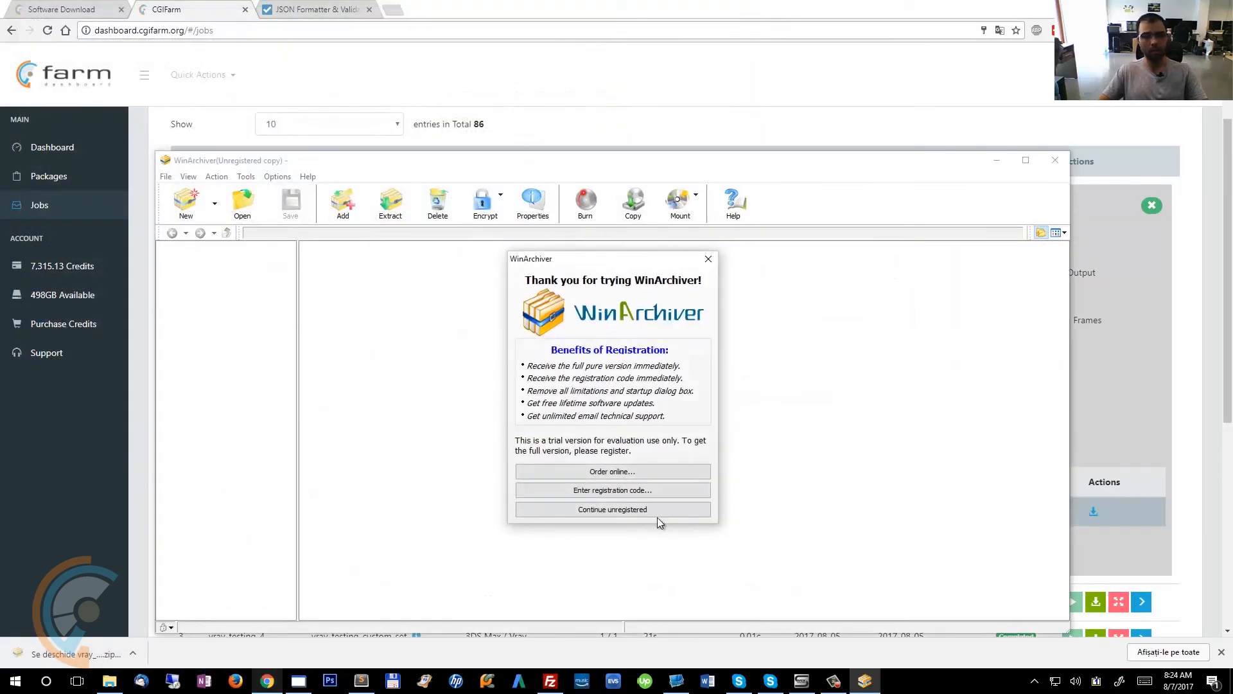
Browse into the archive's renderoutput folder and open the my_custom_pref_output0000.exr image.
click(654, 511)
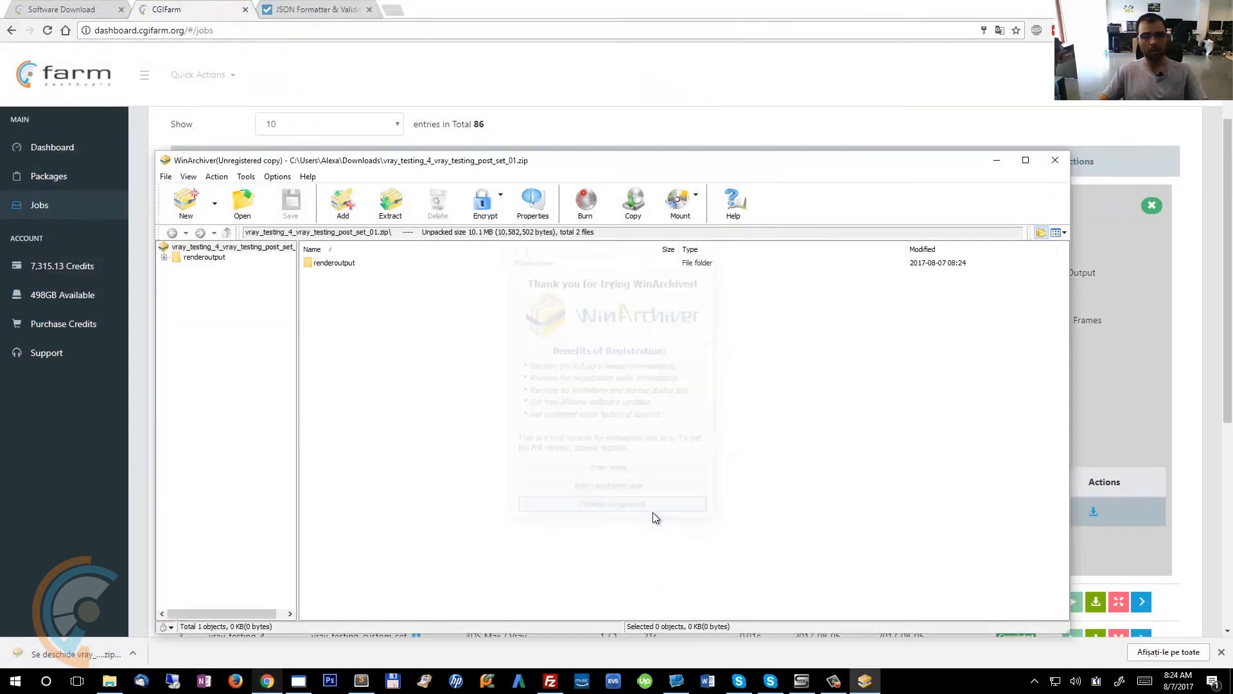
click(331, 263)
double_click(331, 263)
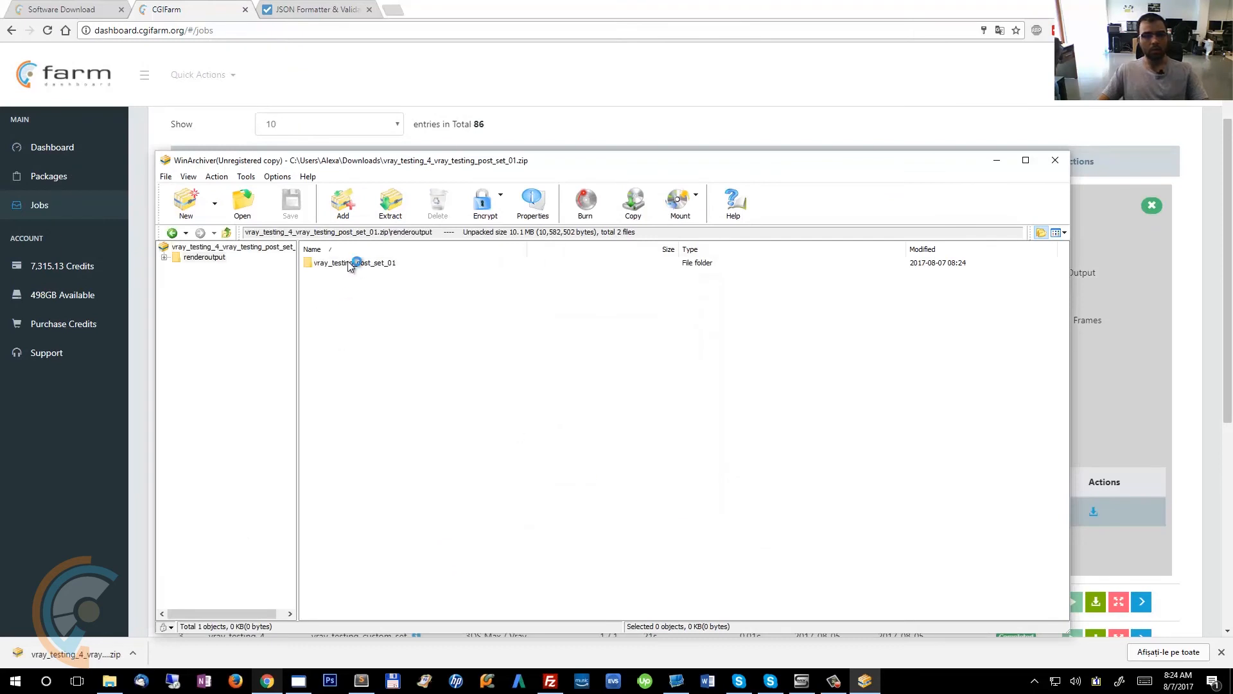
double_click(351, 265)
click(361, 265)
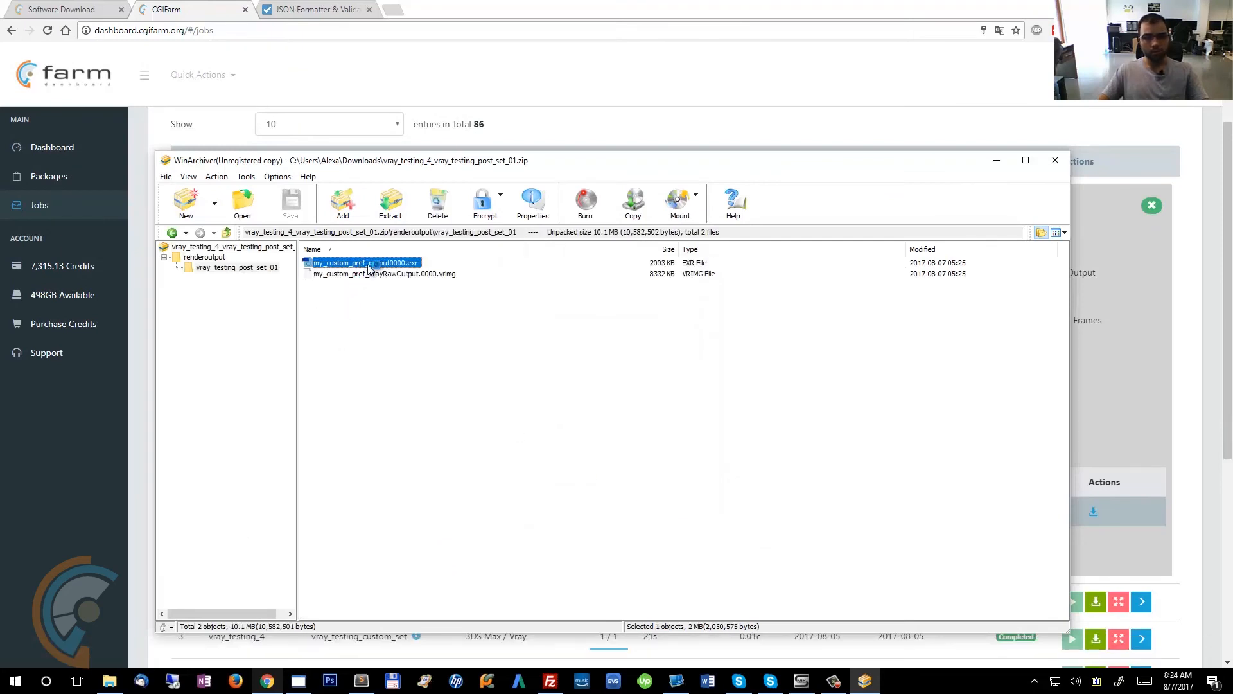
double_click(395, 265)
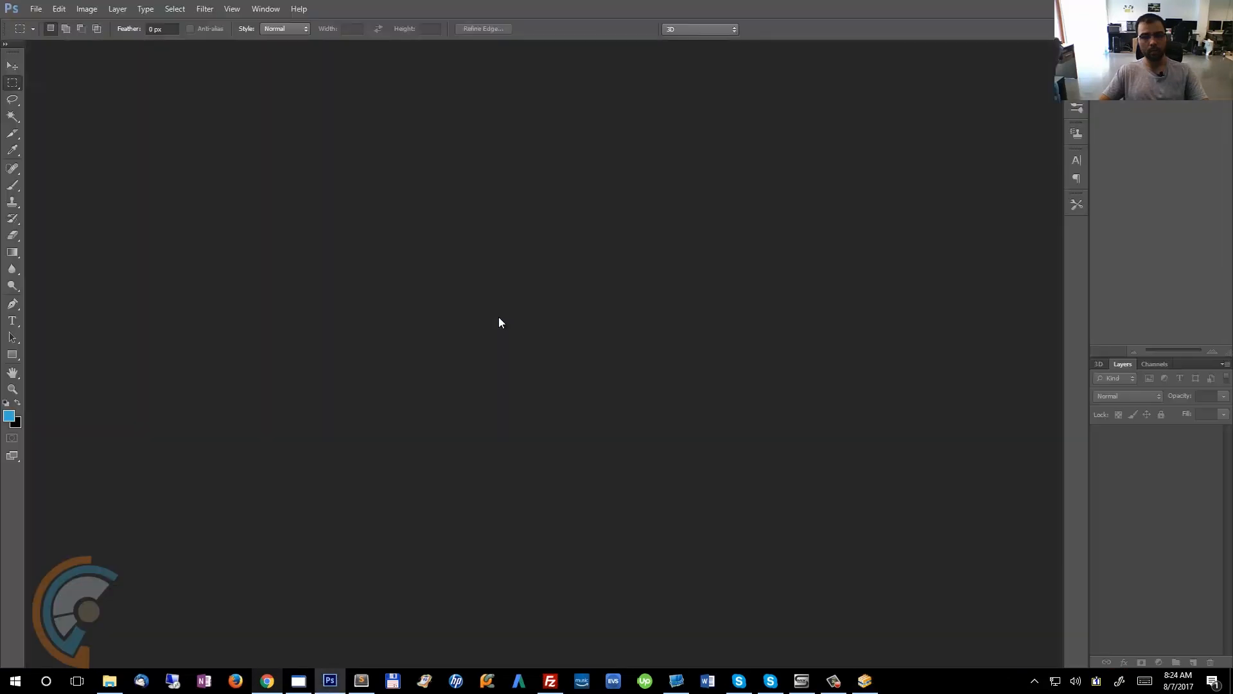
Open the EXR in Photoshop, check its image size, then minimize Photoshop.
click(605, 255)
key(Return)
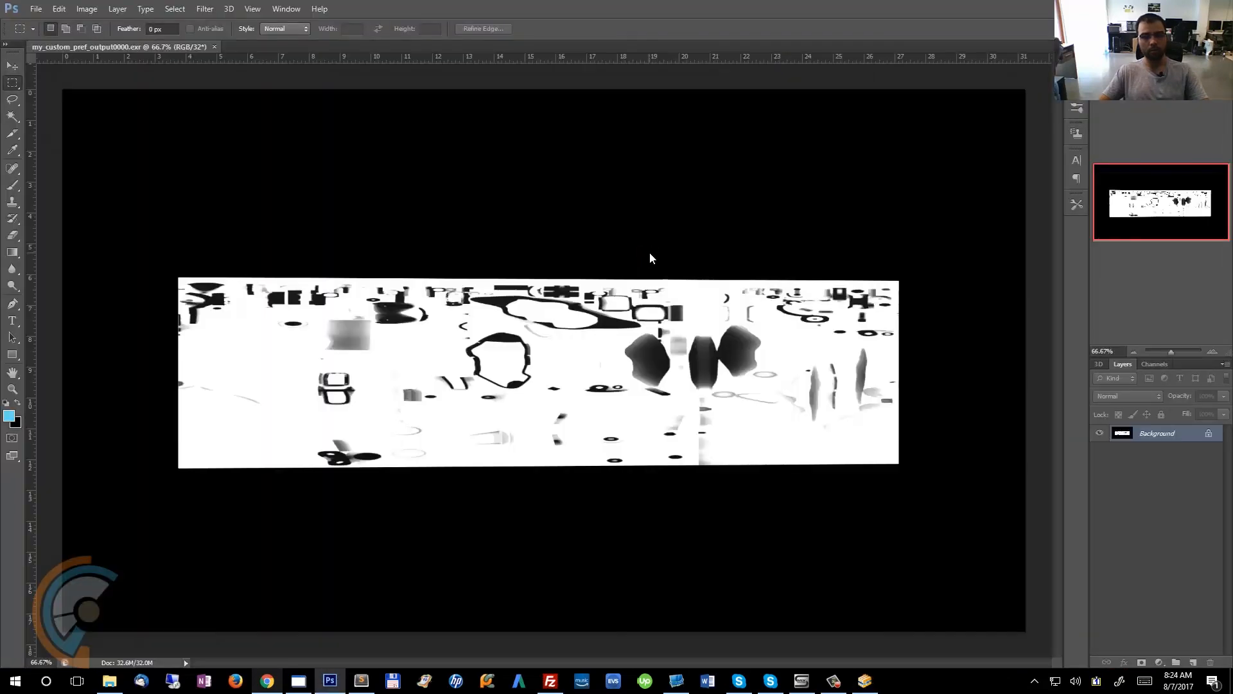
key(ctrl+alt+i)
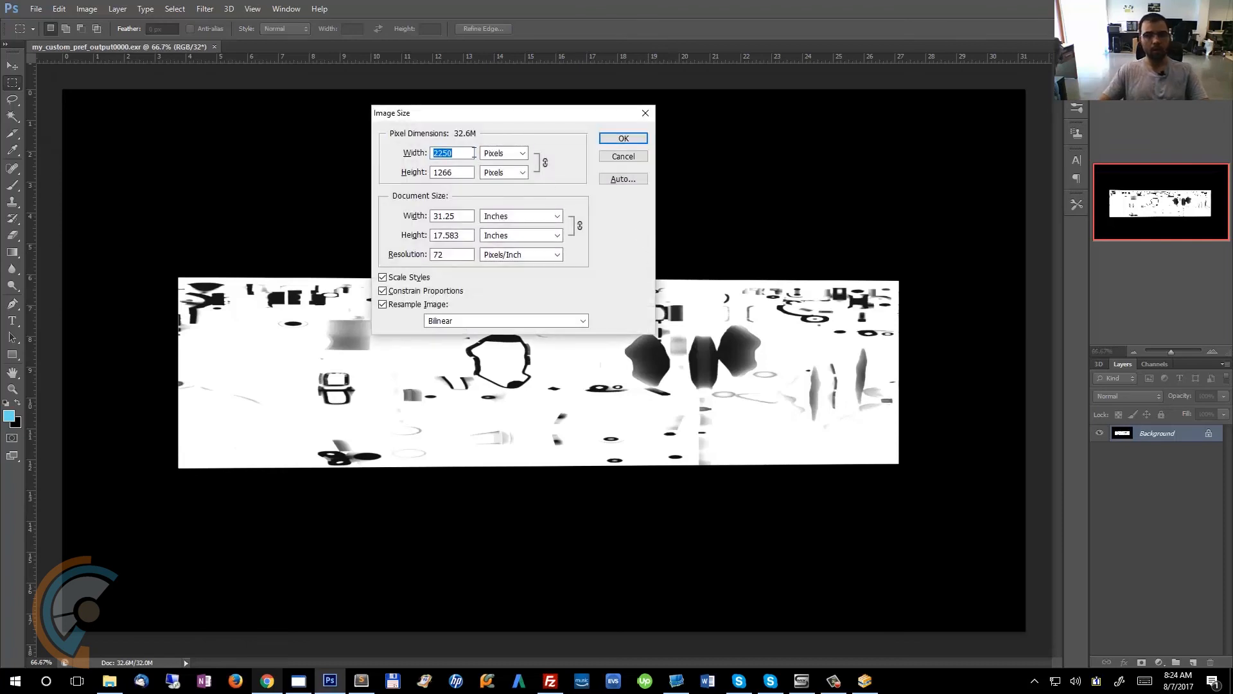
click(638, 158)
click(1166, 8)
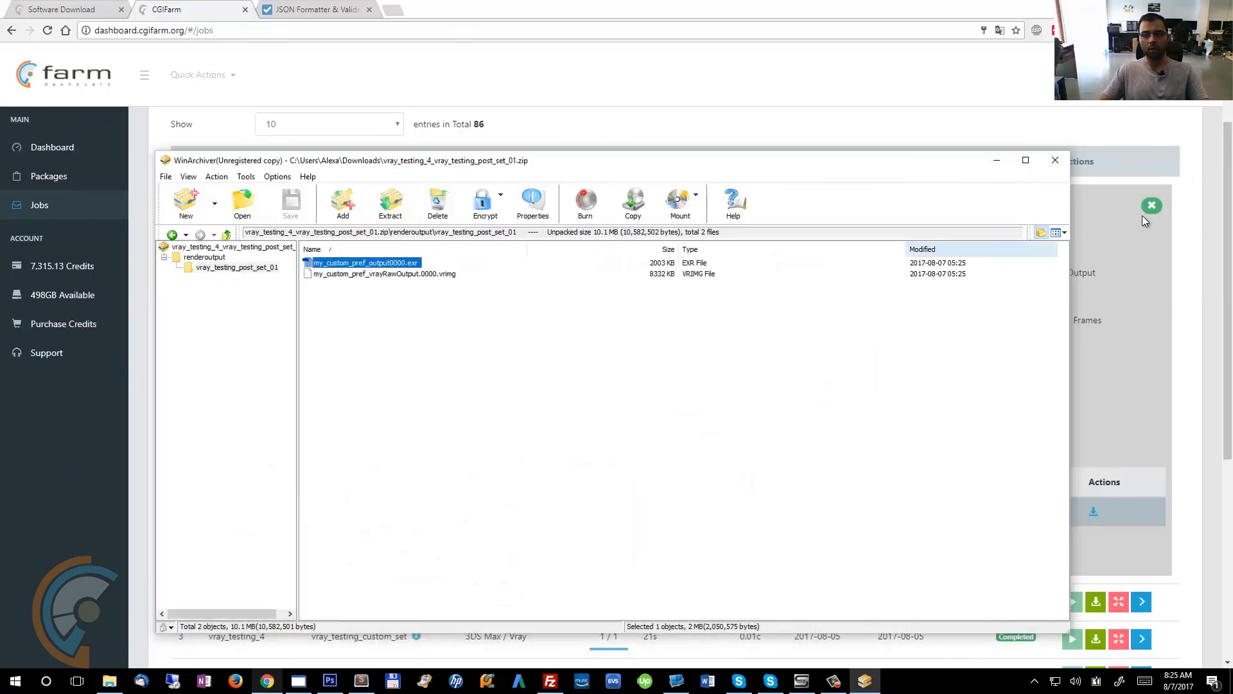
Close the archive viewer and start creating a new render job on the dashboard.
click(1055, 160)
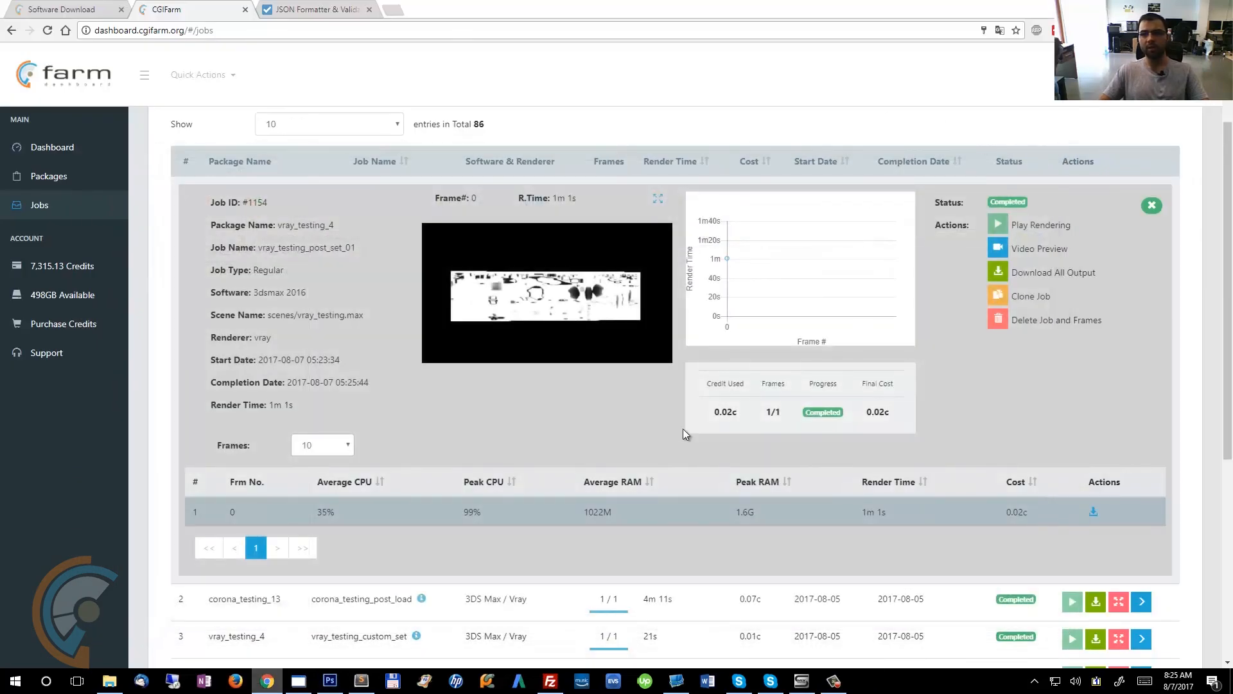
scroll(647, 449, up, 2)
scroll(648, 449, down, 5)
scroll(647, 449, up, 5)
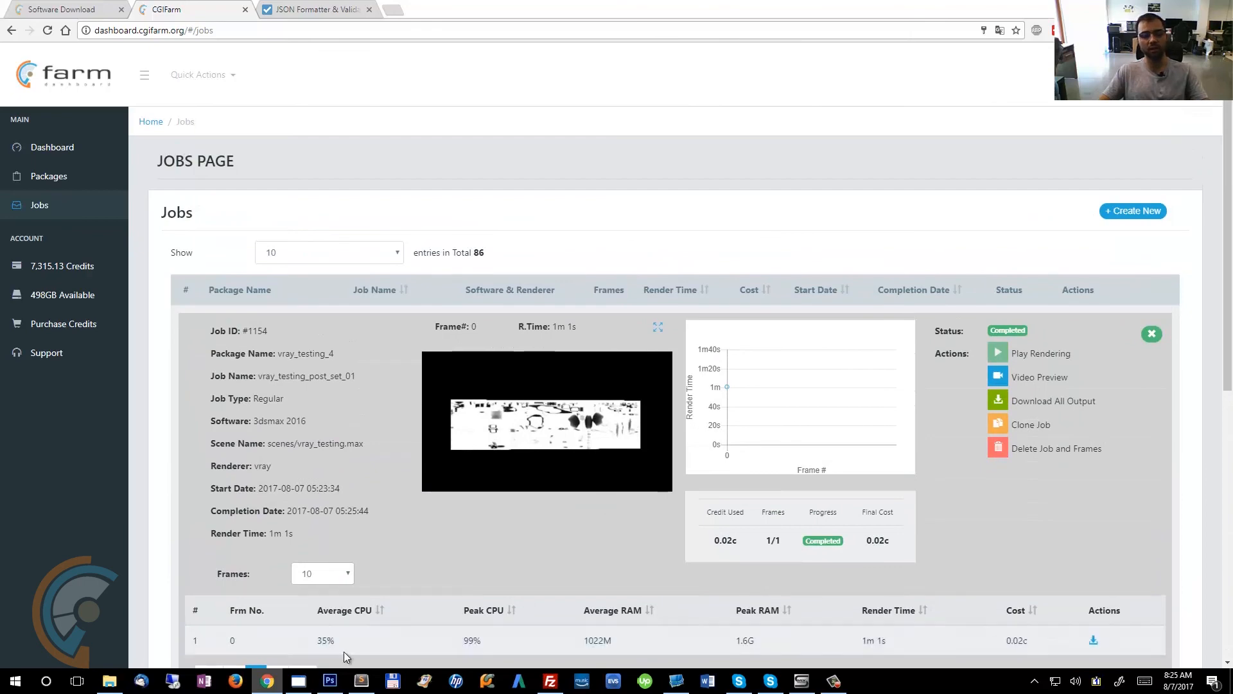
mouse_move(330, 682)
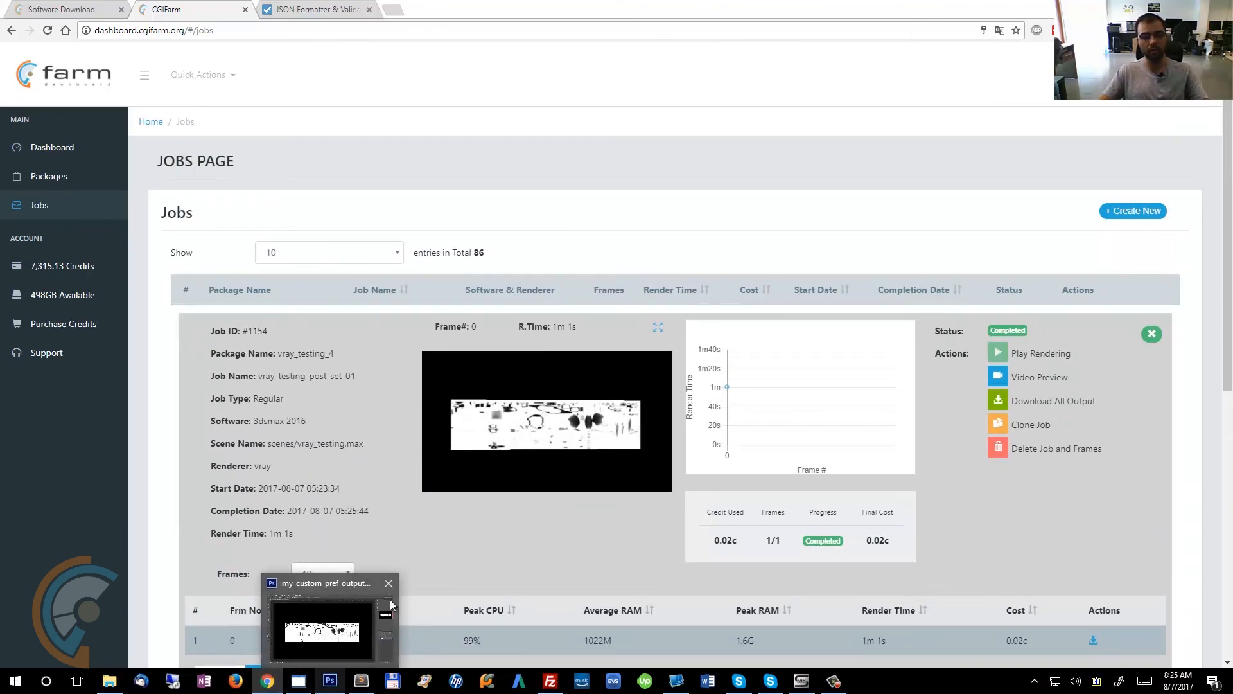
scroll(604, 179, down, 6)
scroll(603, 179, up, 6)
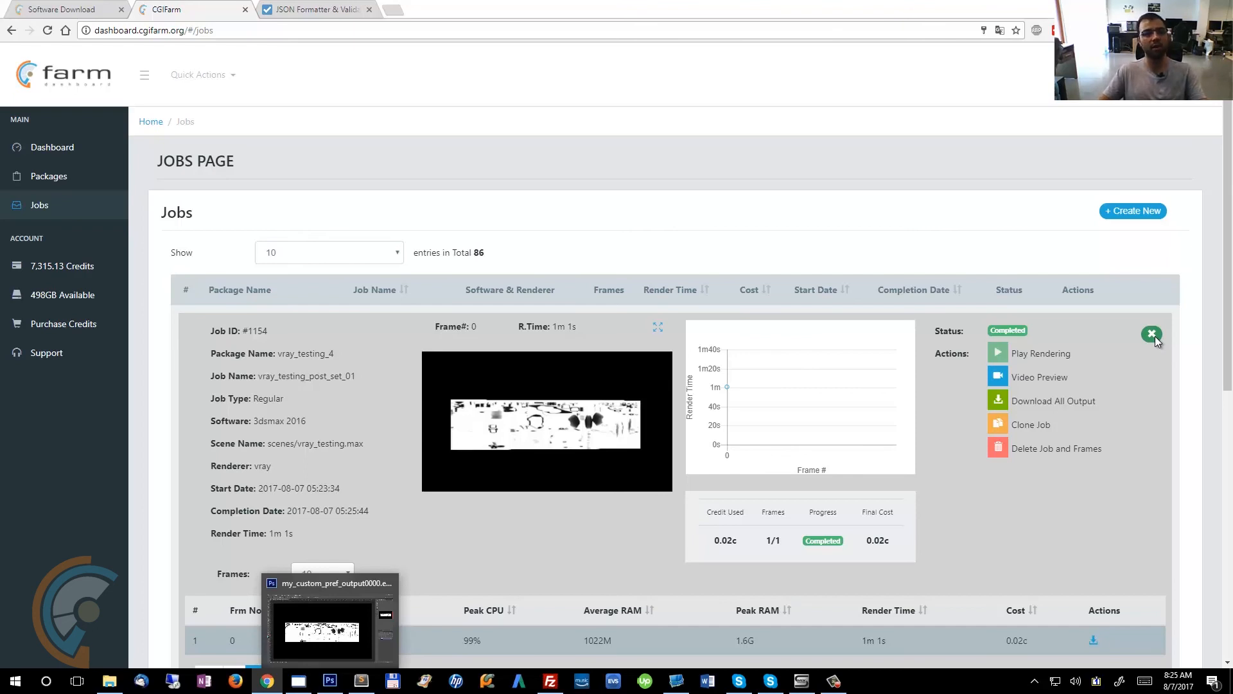
scroll(747, 414, down, 2)
scroll(877, 404, up, 2)
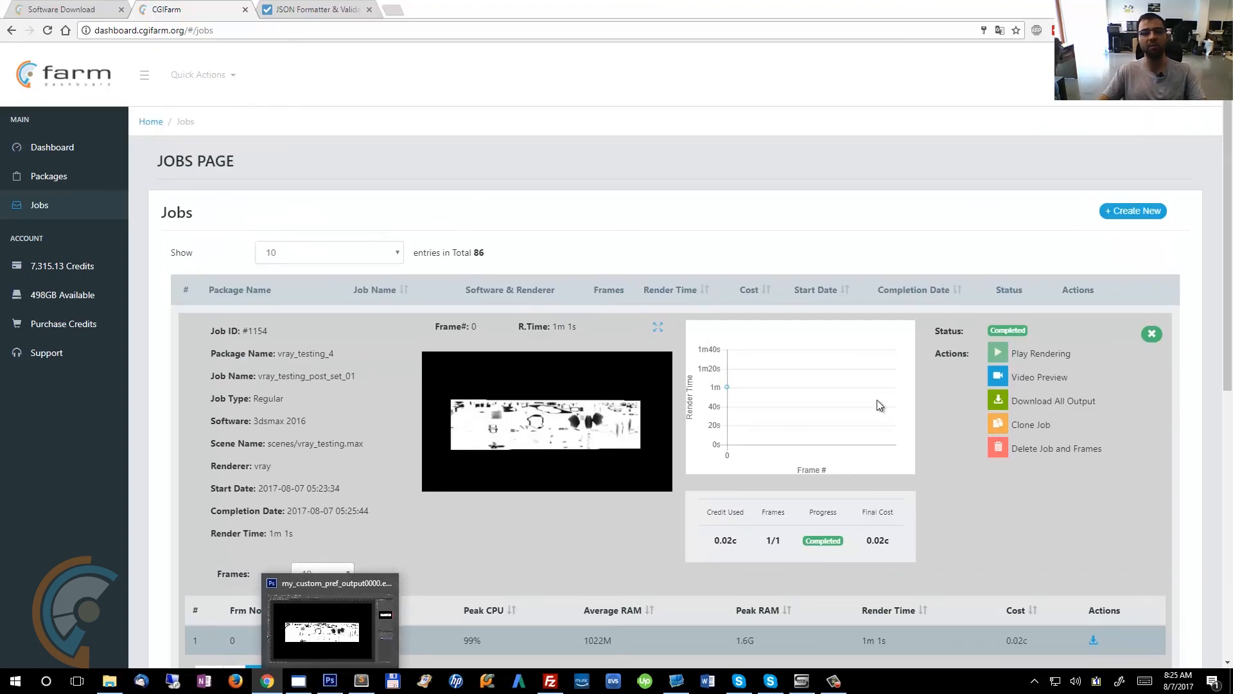
click(1115, 213)
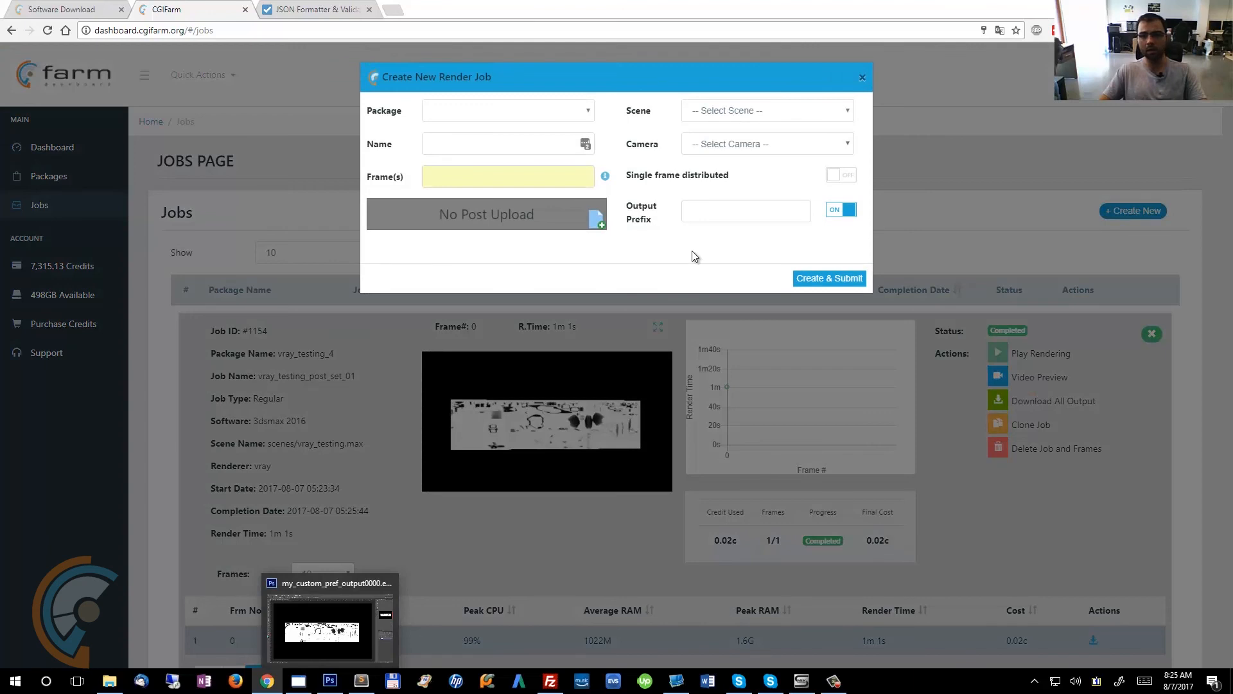